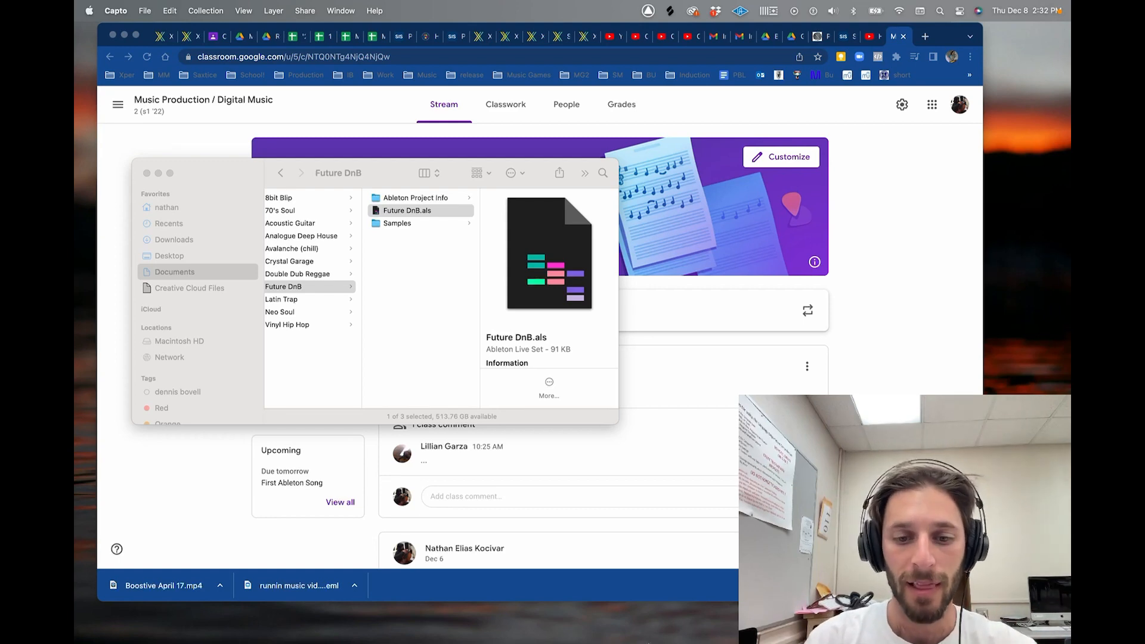
# - Switch from Google Classroom to the Xperiencify course admin page
pyautogui.click(537, 38)
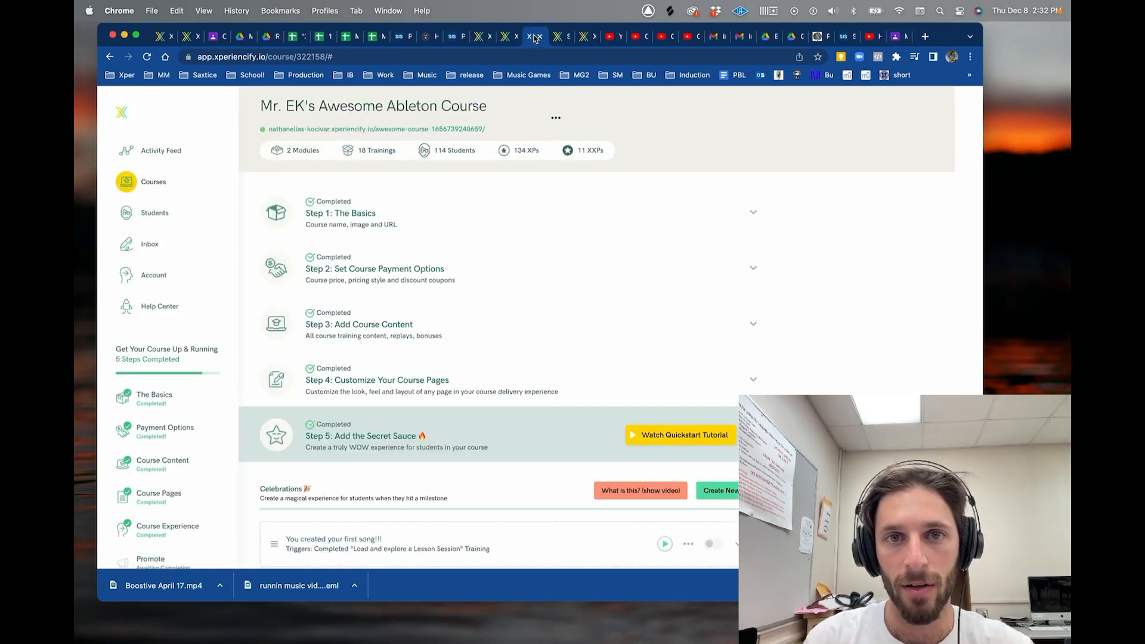
# - Go from the student course site through All Trainings and Module 2 to 'Create your first song!'
pyautogui.click(402, 128)
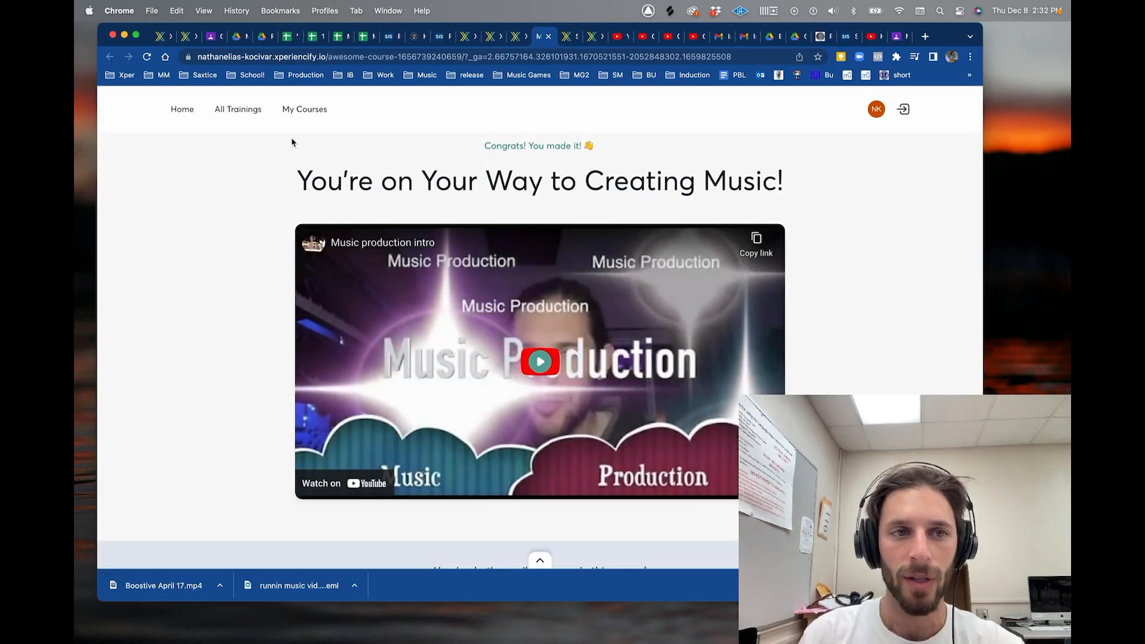
pyautogui.click(247, 114)
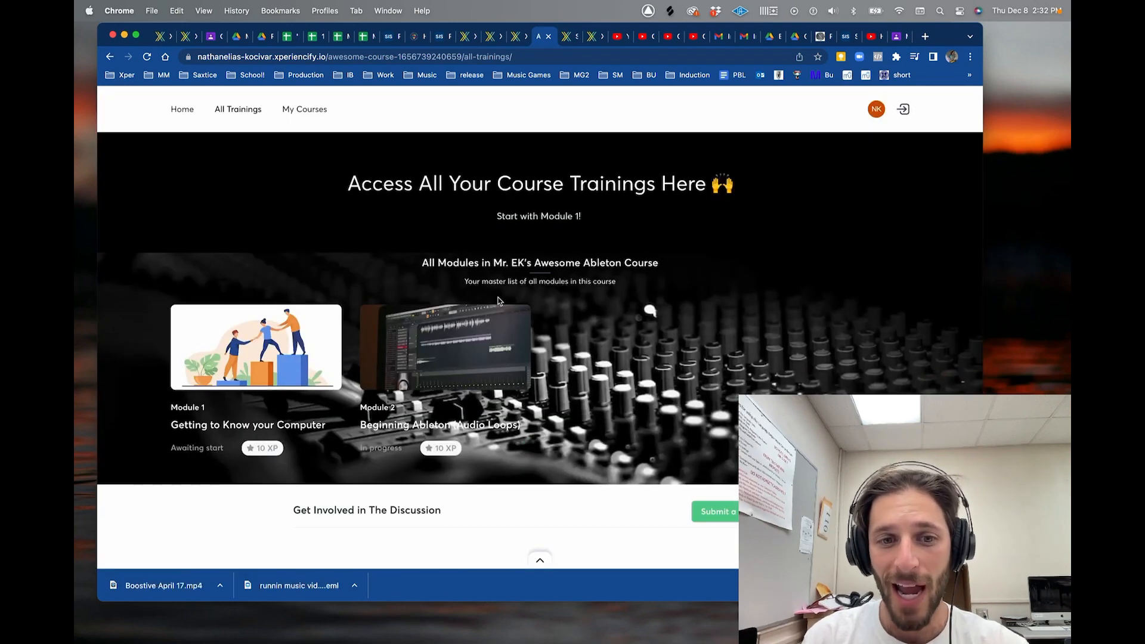
pyautogui.click(479, 344)
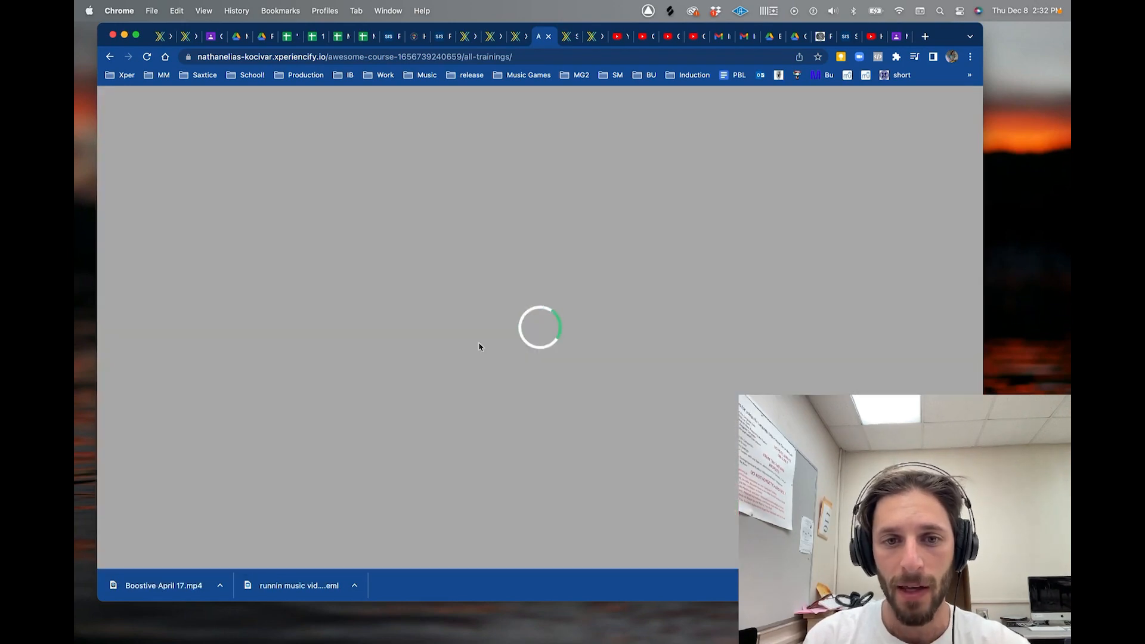
pyautogui.scroll(-5, 479, 346)
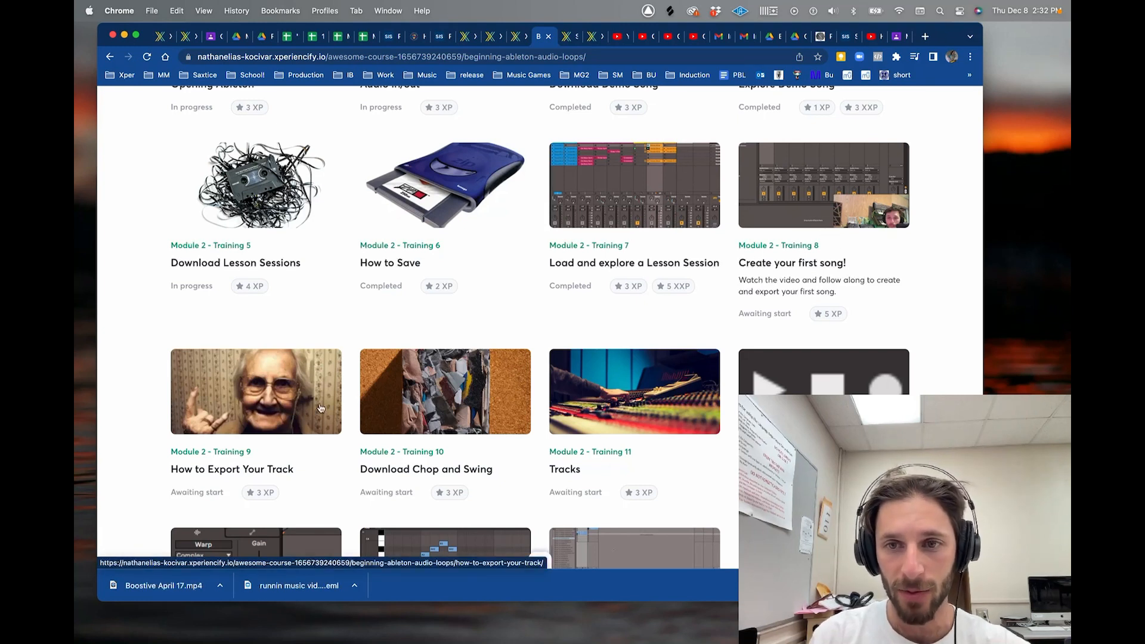
pyautogui.click(768, 220)
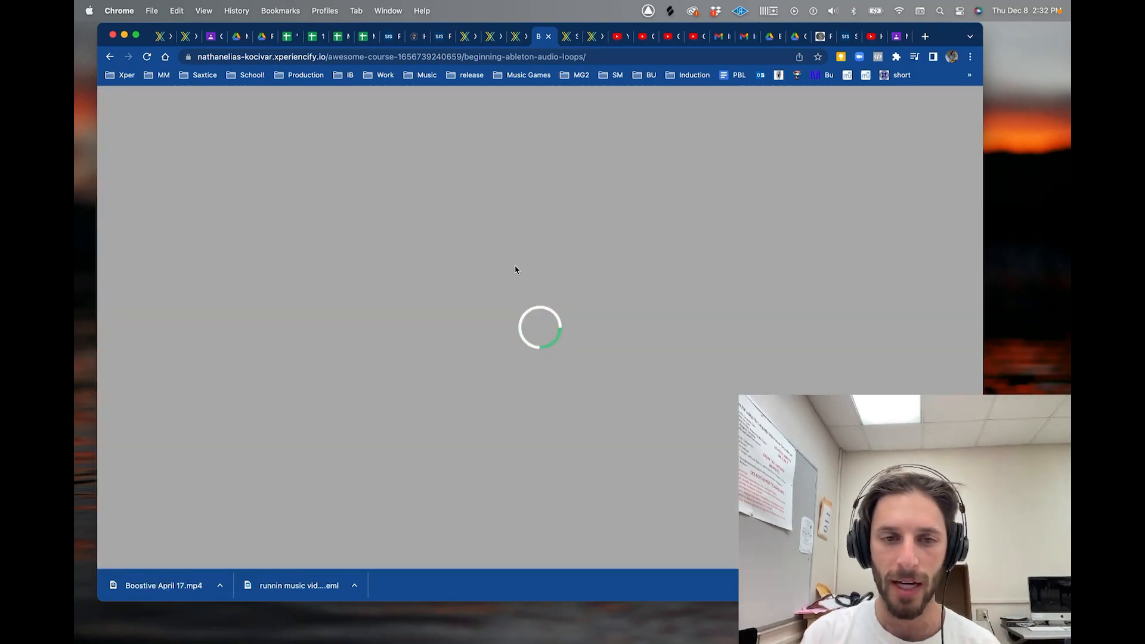
# - Scroll down the training page and highlight the Export Song YouTube link
pyautogui.scroll(-2, 543, 404)
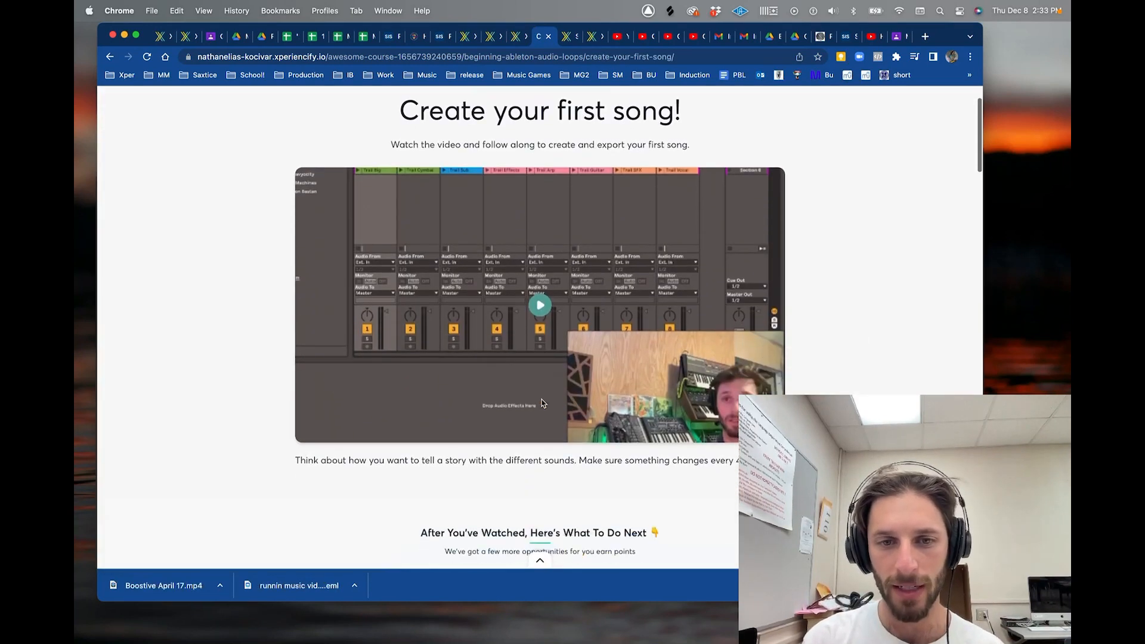
pyautogui.scroll(-10, 543, 404)
pyautogui.scroll(-1, 450, 309)
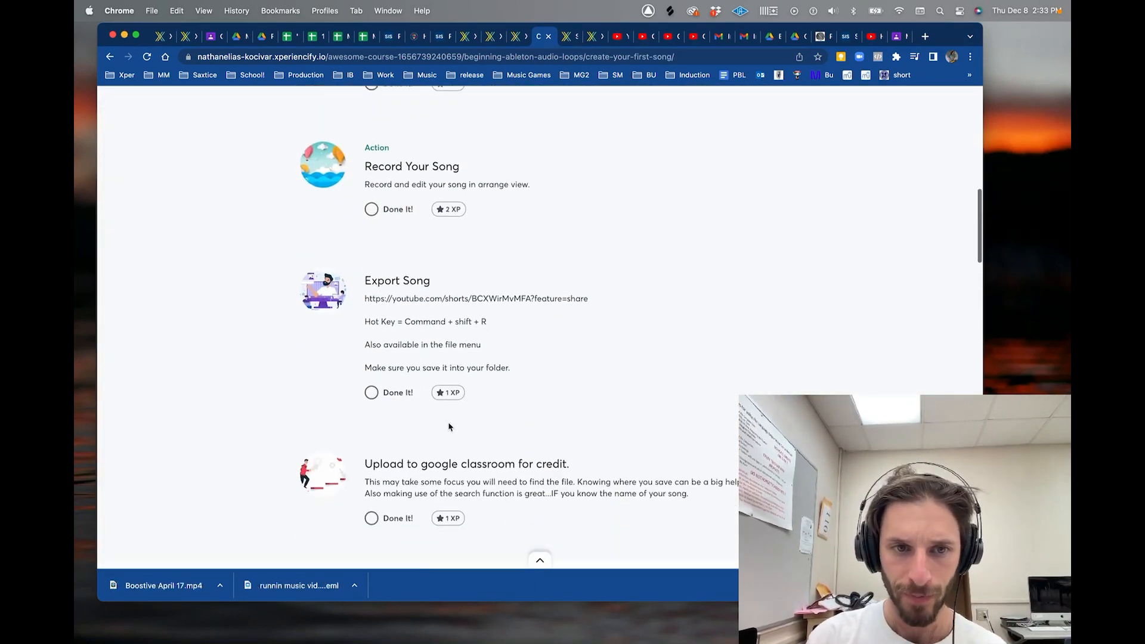
pyautogui.click(365, 294)
pyautogui.moveTo(365, 293); pyautogui.dragTo(657, 306)
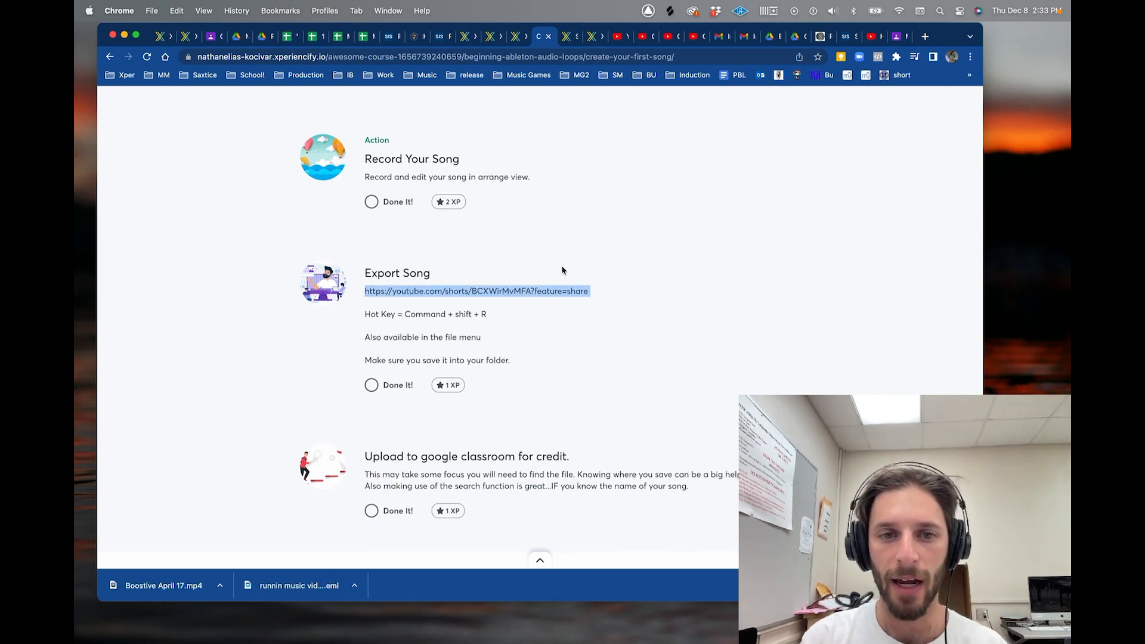
pyautogui.click(371, 298)
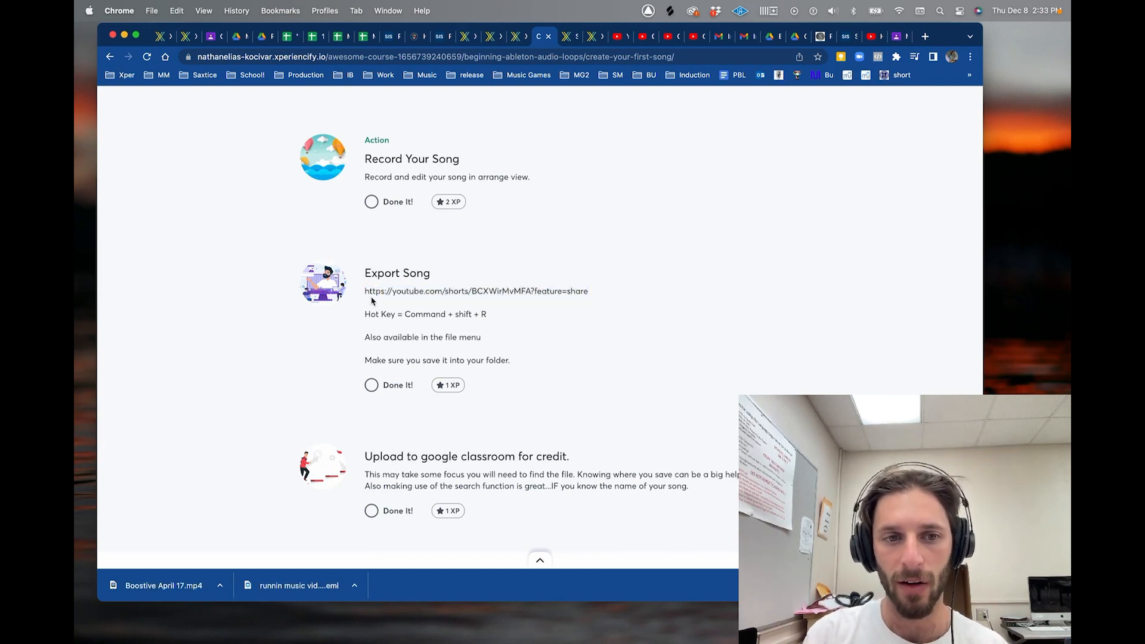
pyautogui.moveTo(367, 294); pyautogui.dragTo(606, 294)
pyautogui.click(605, 296)
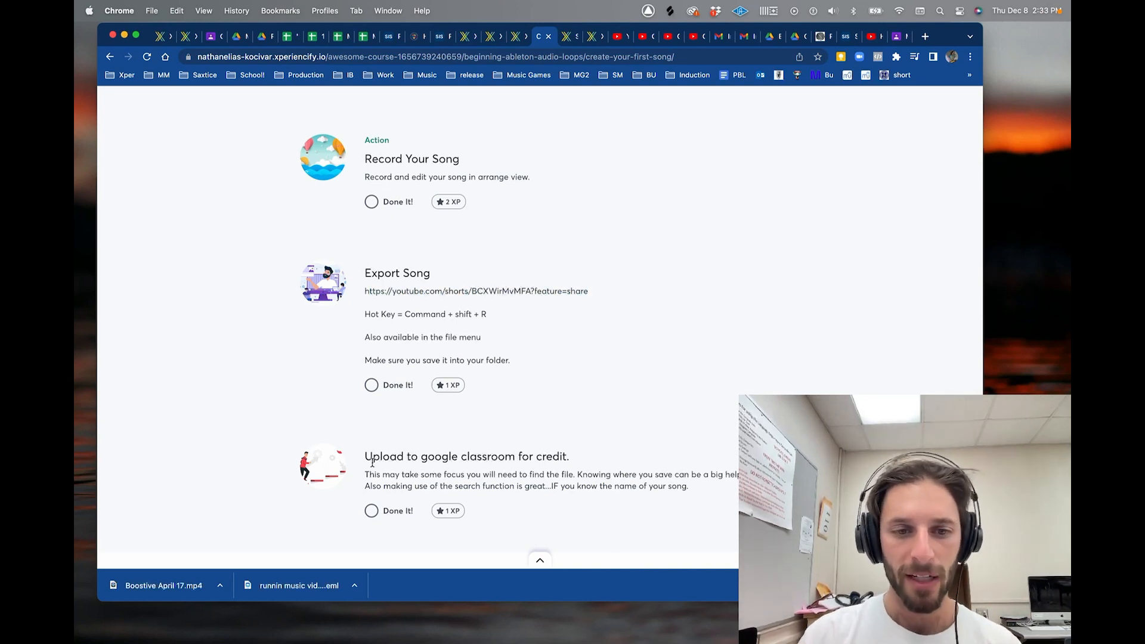
# - Highlight the 'Upload to google classroom for credit.' heading, then return to the Classroom lesson
pyautogui.moveTo(366, 457); pyautogui.dragTo(660, 476)
pyautogui.click(647, 476)
pyautogui.moveTo(386, 456); pyautogui.dragTo(690, 460)
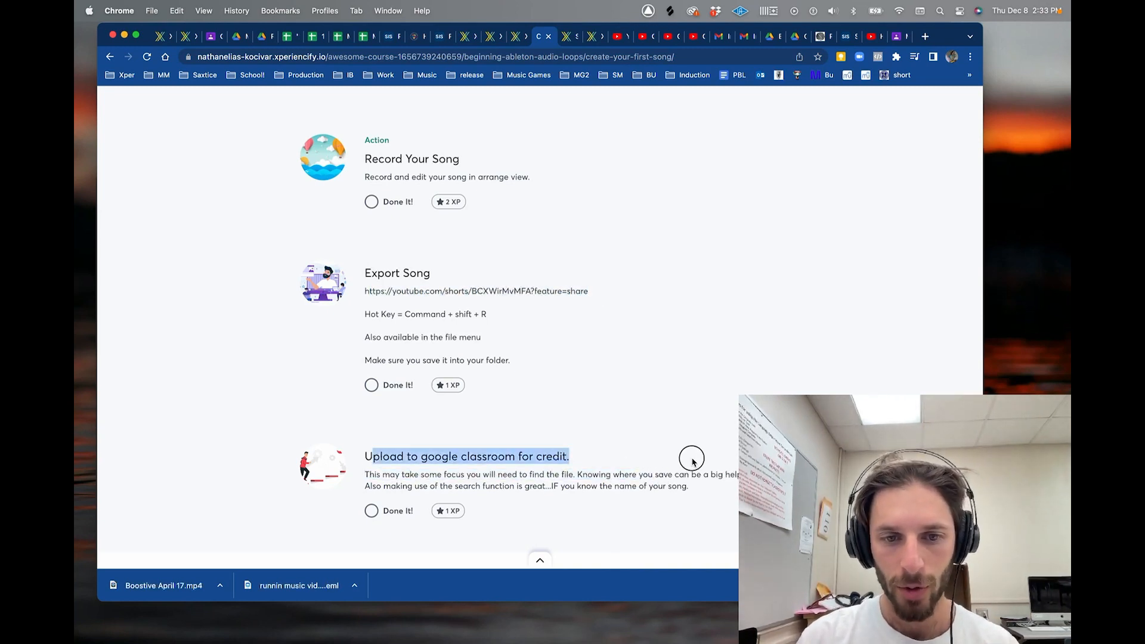
pyautogui.click(691, 462)
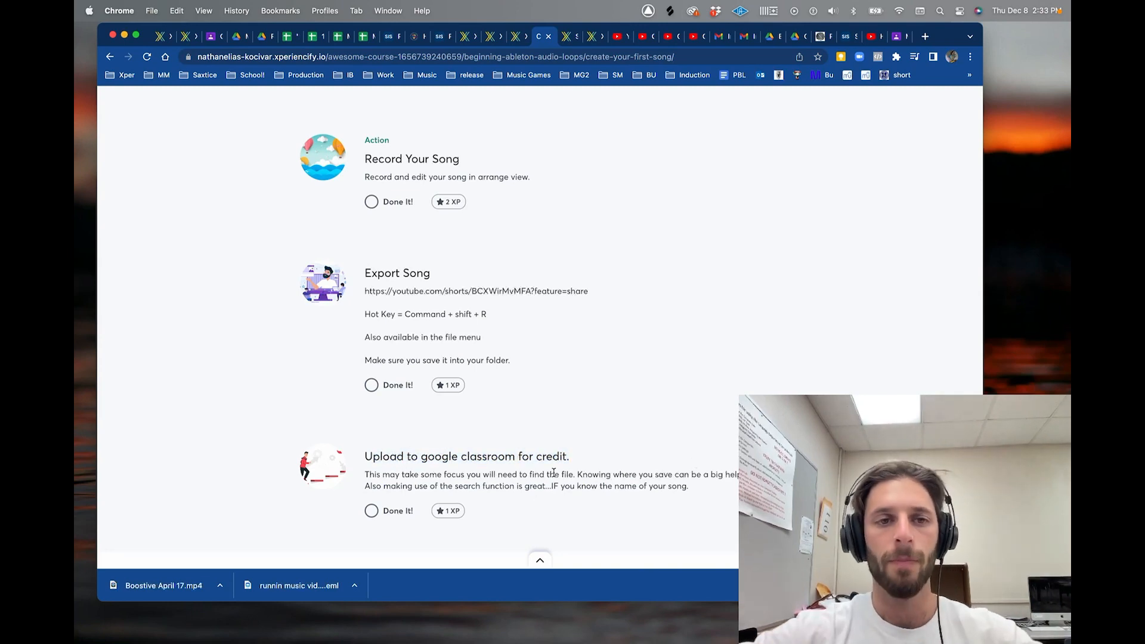
pyautogui.scroll(5, 583, 344)
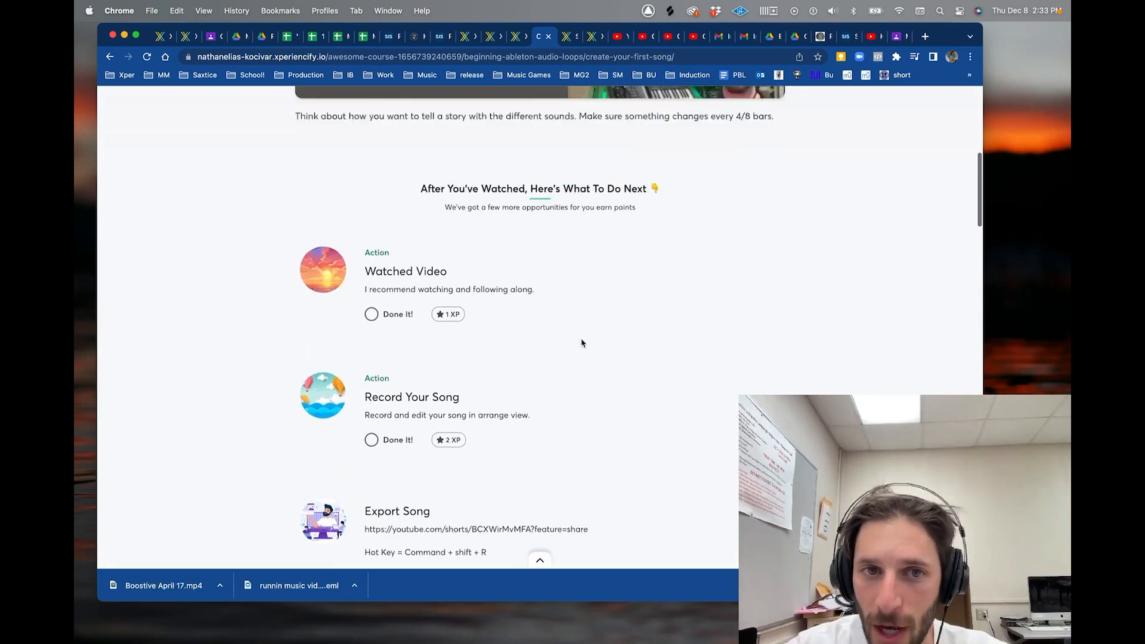
pyautogui.scroll(-5, 582, 343)
pyautogui.scroll(5, 582, 343)
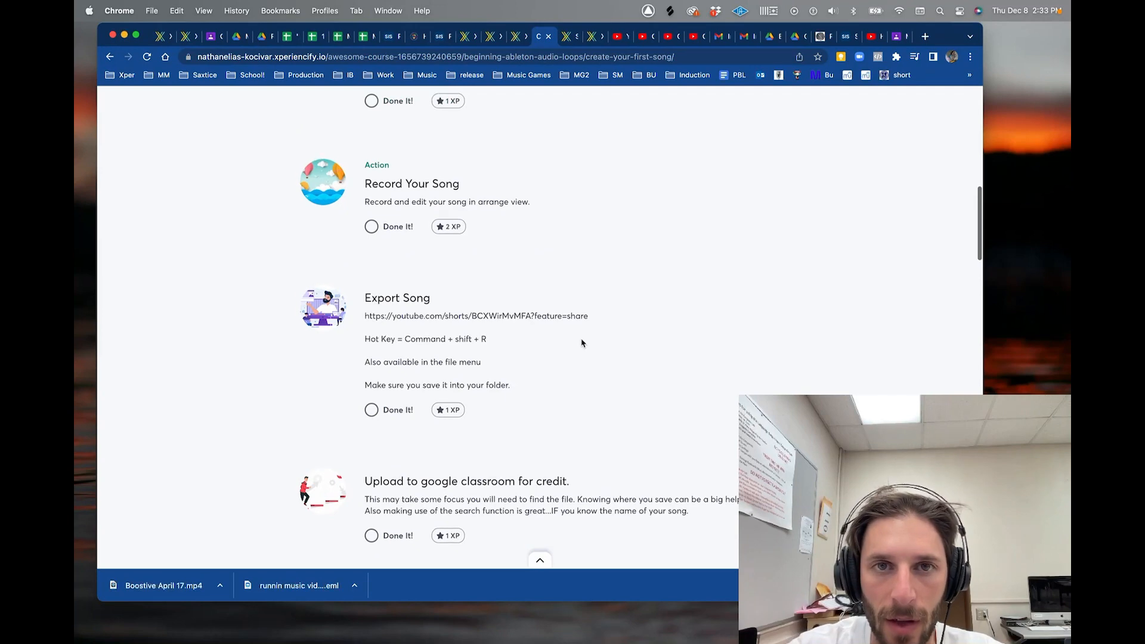
pyautogui.scroll(7, 582, 343)
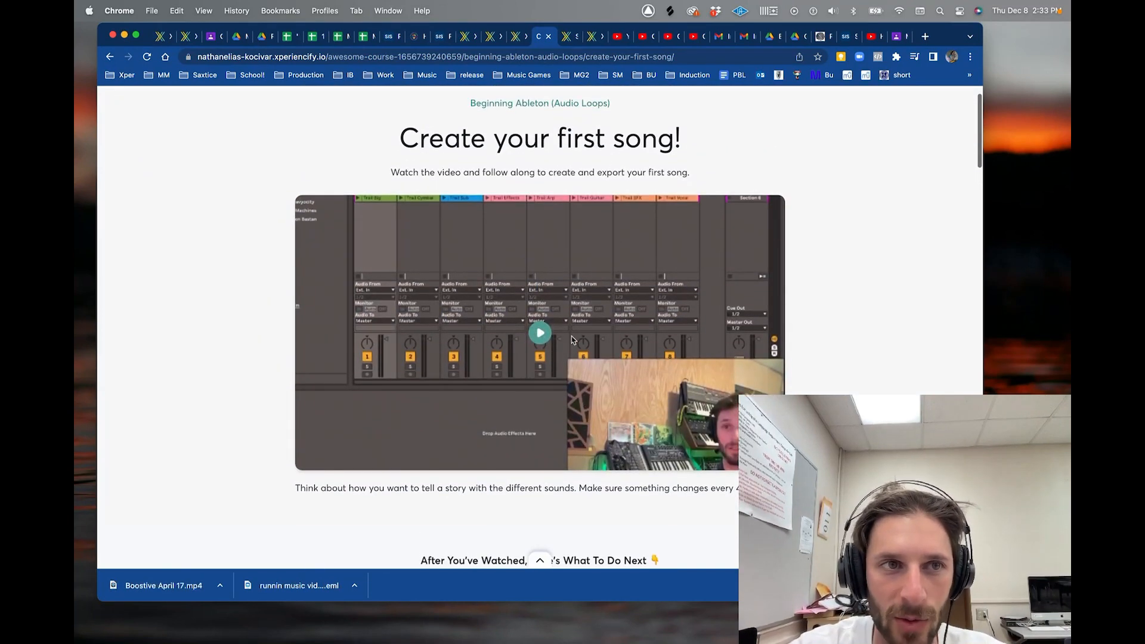
pyautogui.click(210, 36)
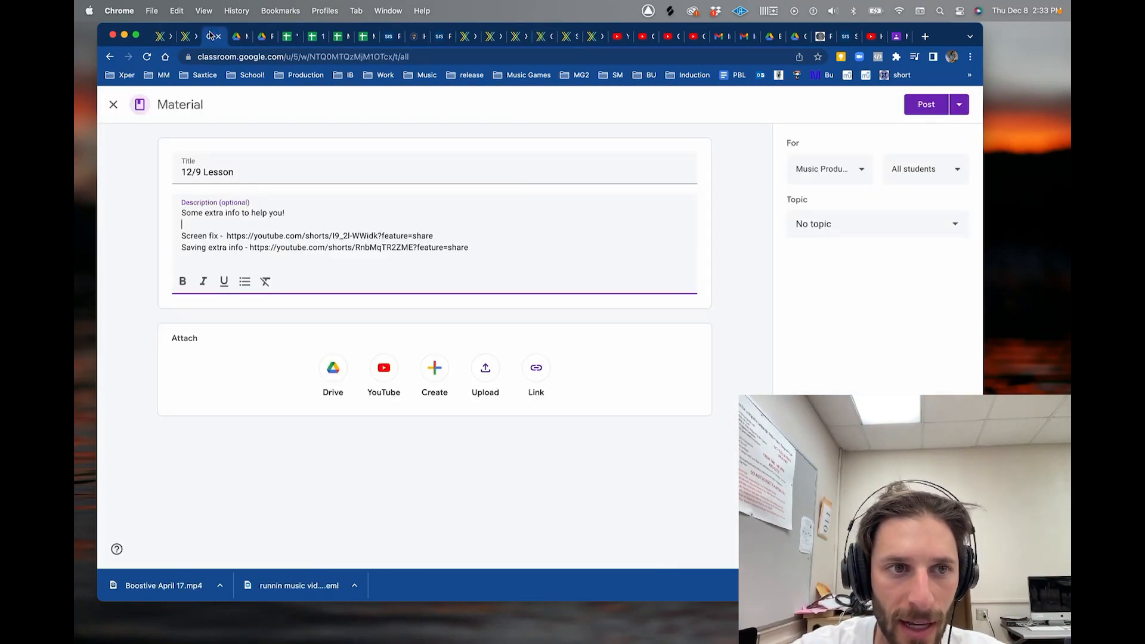
# - Search Spotlight for 'lesson' and open the EK Lesson sessions folder
pyautogui.moveTo(517, 643)
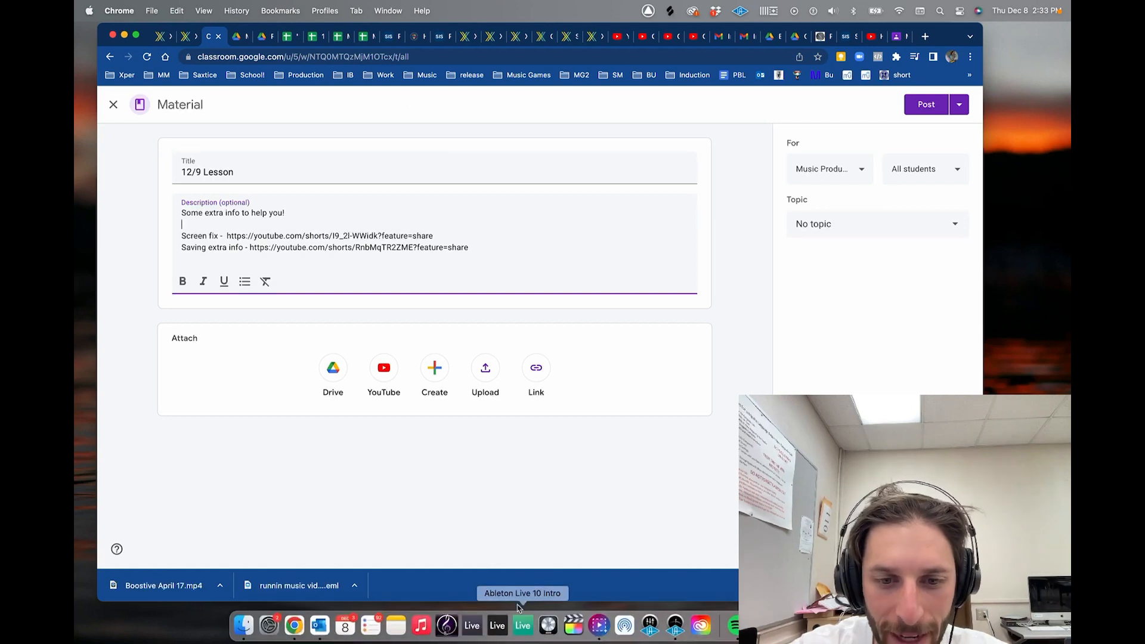
pyautogui.click(936, 12)
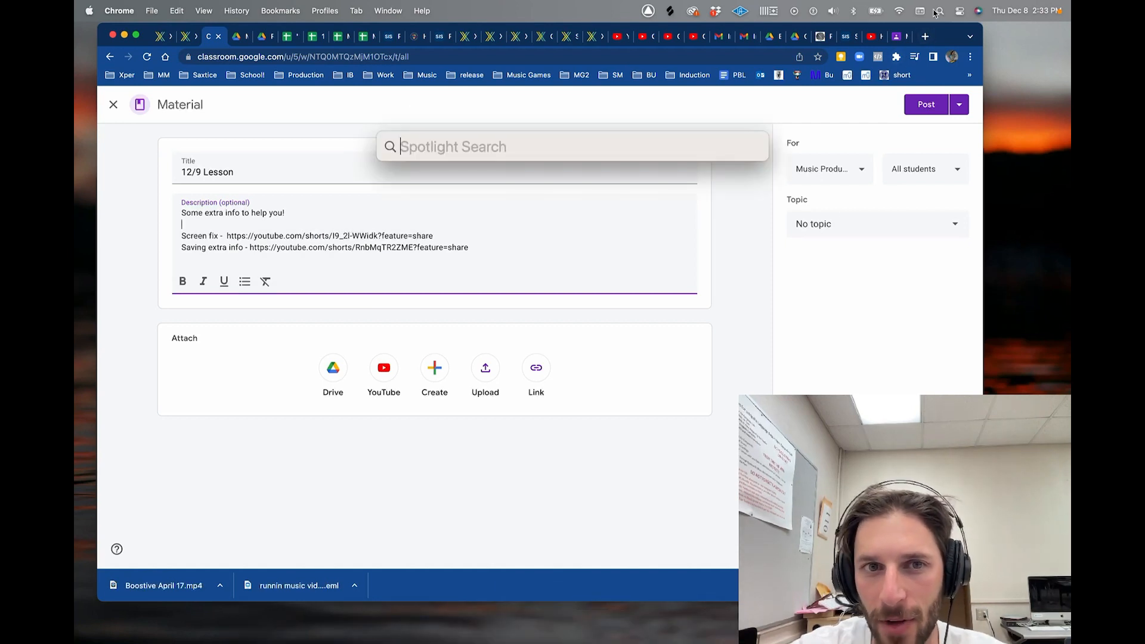
pyautogui.write('l')
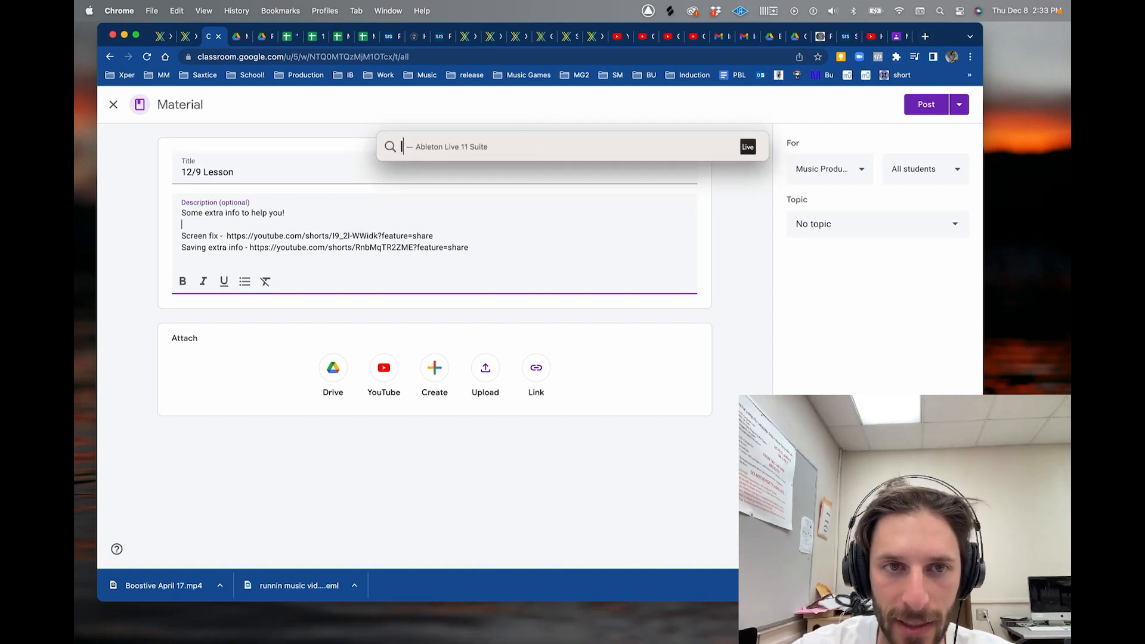
pyautogui.write('esson')
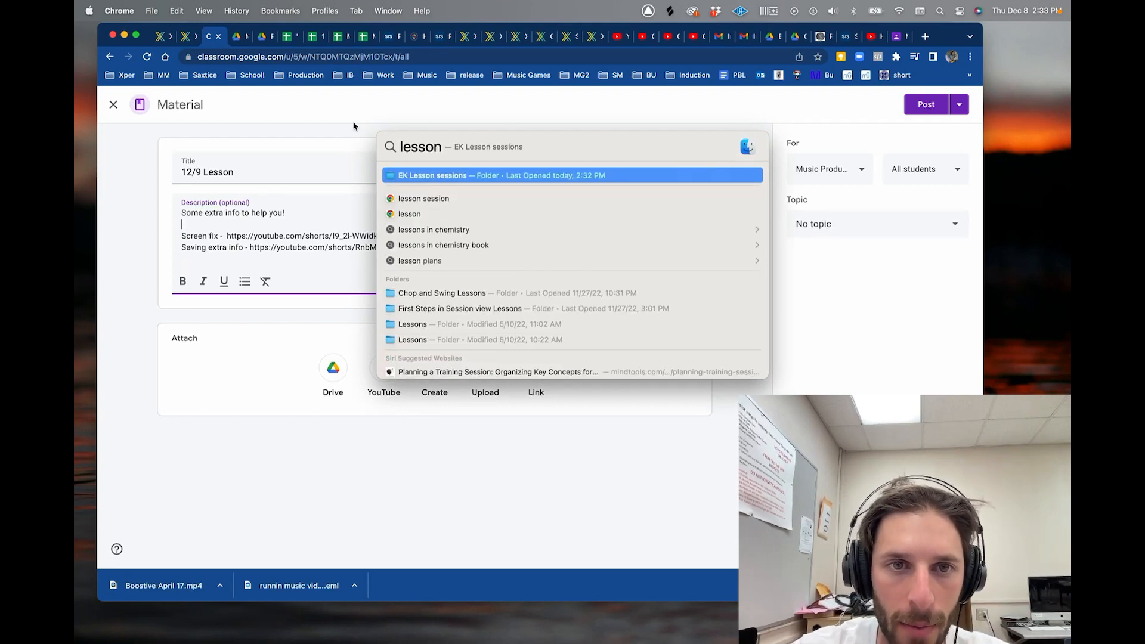
pyautogui.click(404, 177)
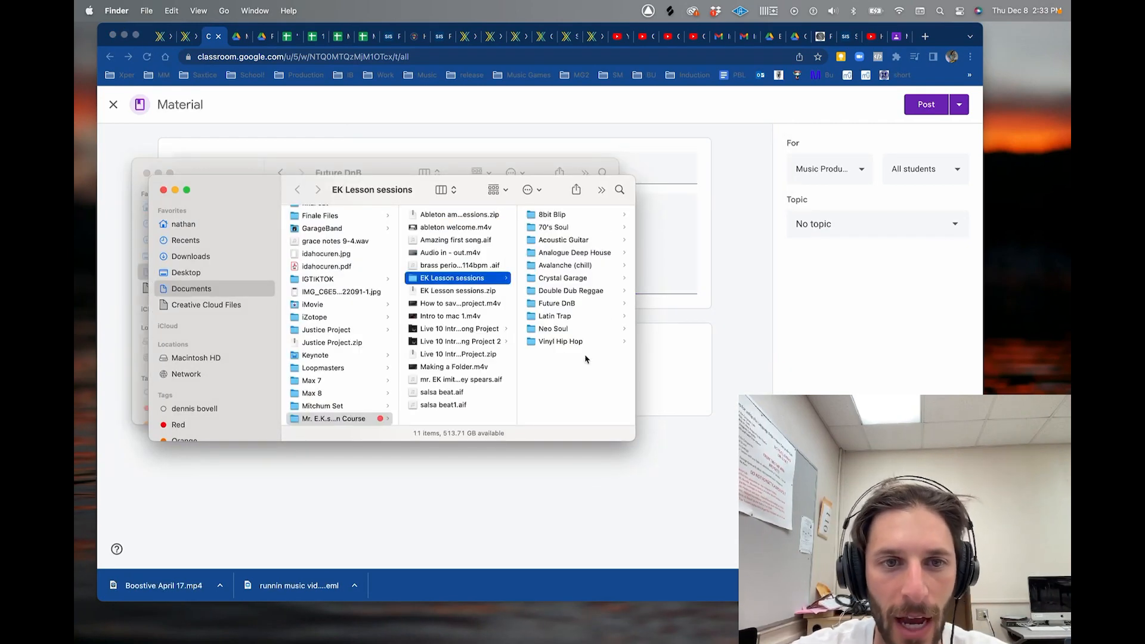
# - Select Latin Trap.als in the Latin Trap folder and check its Open With options
pyautogui.click(575, 279)
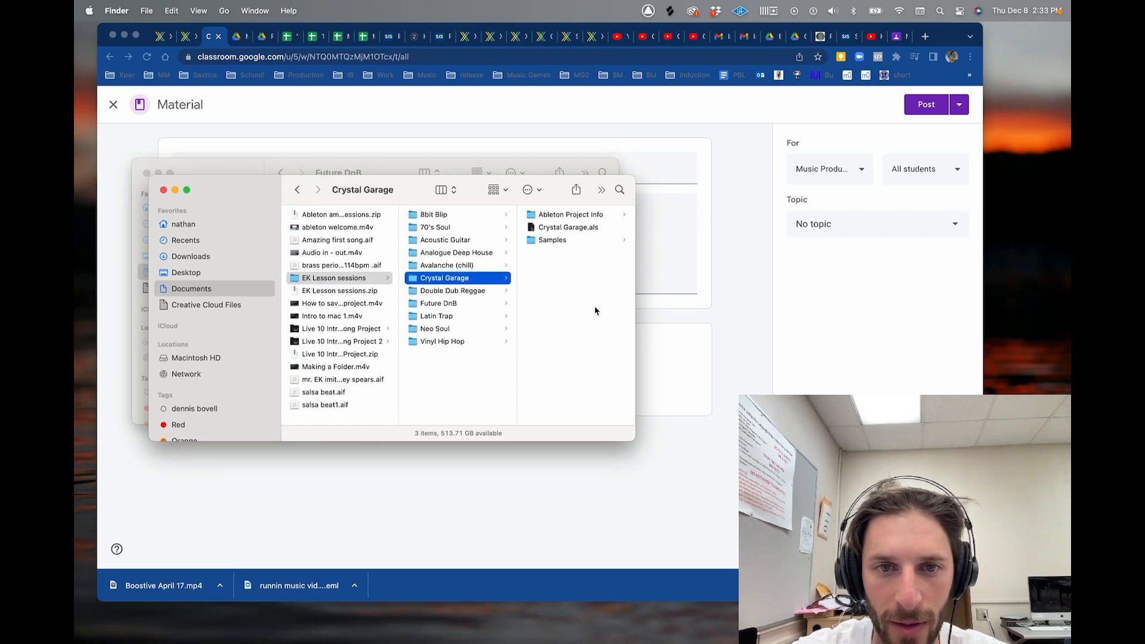
pyautogui.click(470, 317)
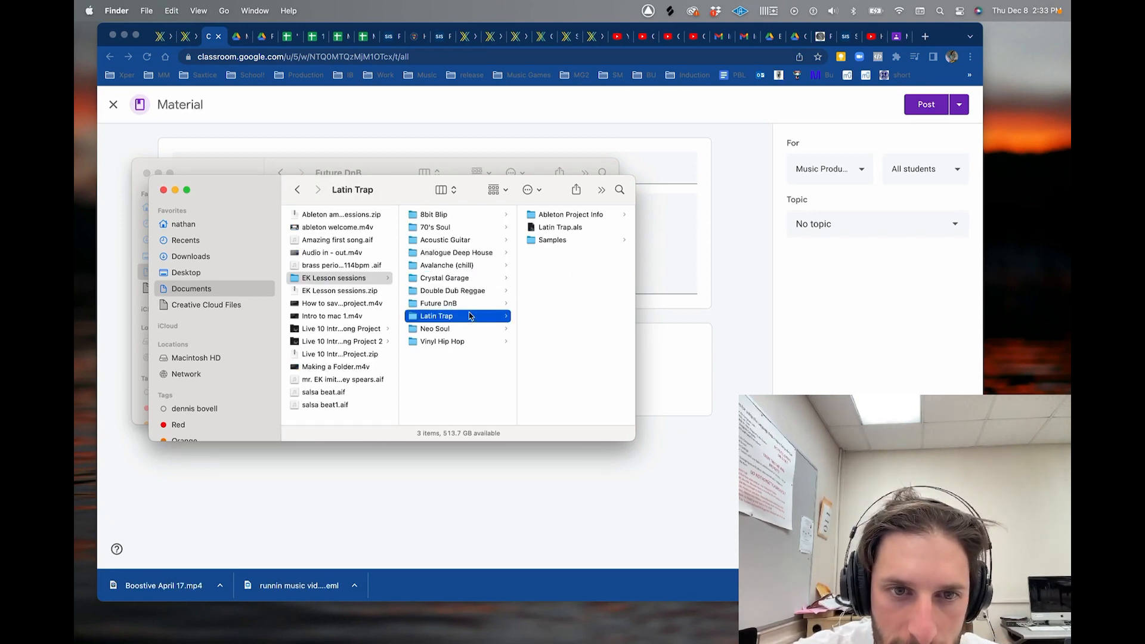
pyautogui.click(556, 229)
pyautogui.rightClick(434, 226)
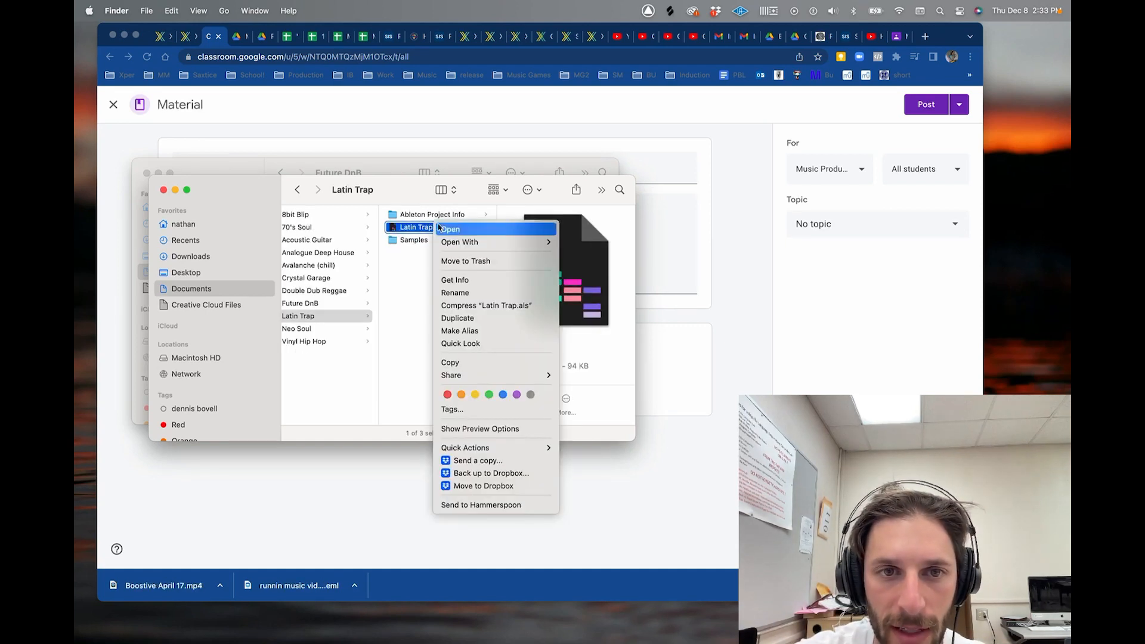
pyautogui.moveTo(522, 242)
pyautogui.click(591, 262)
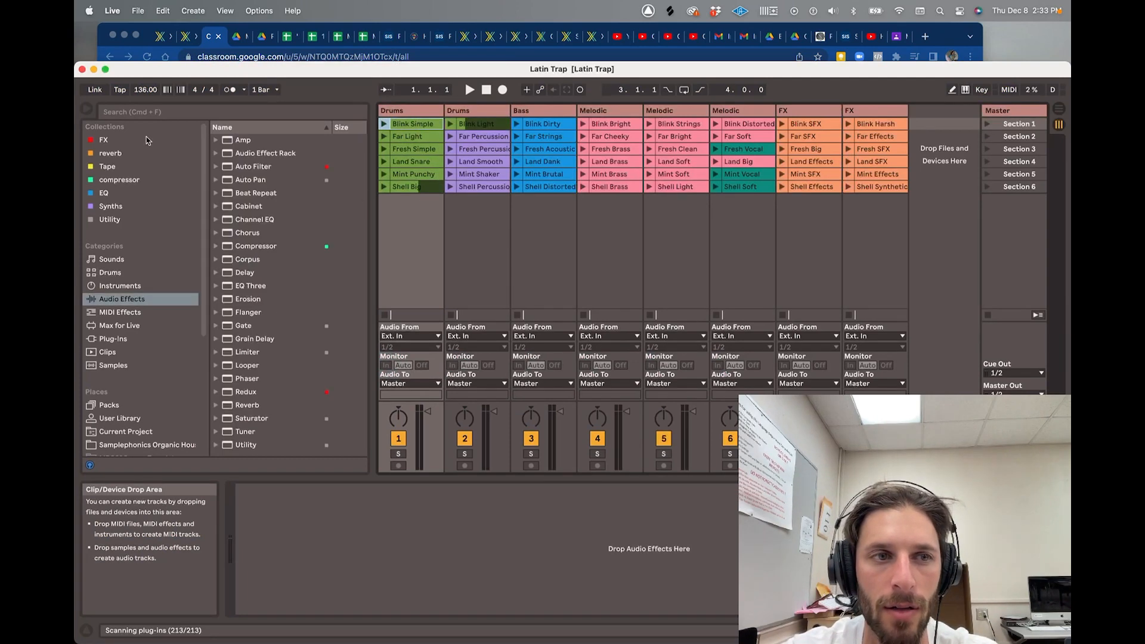
pyautogui.click(87, 111)
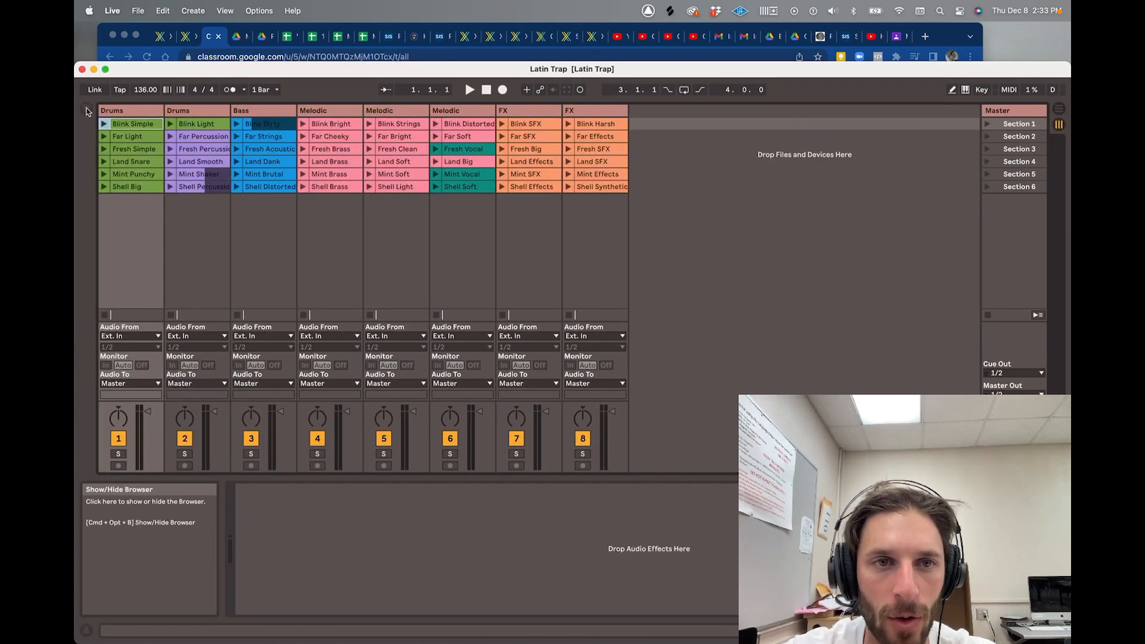
pyautogui.click(87, 110)
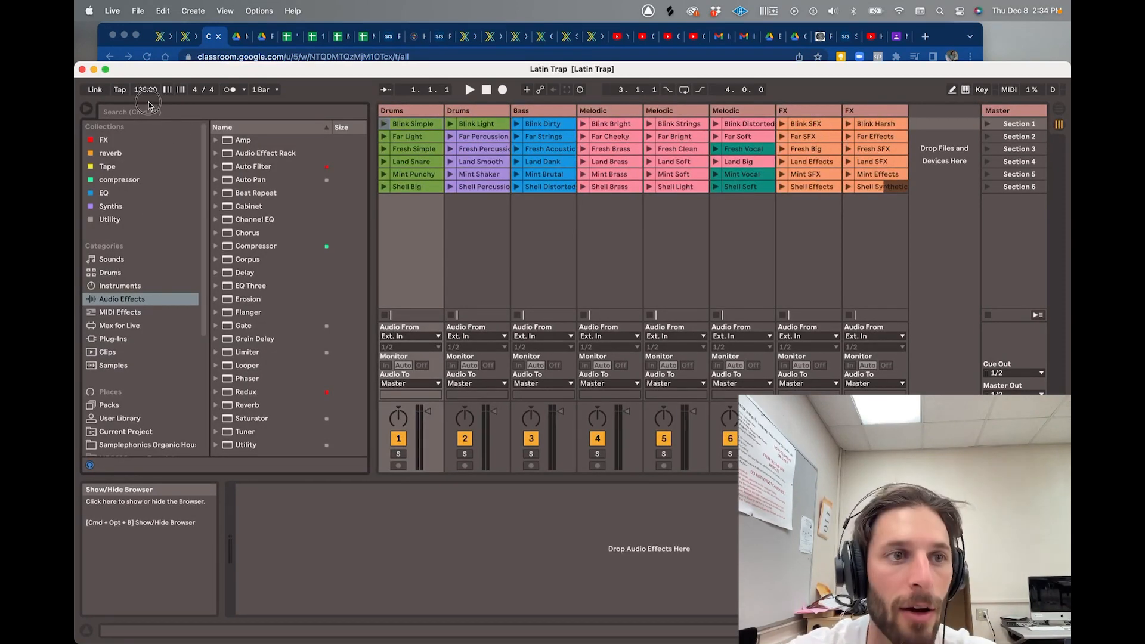
pyautogui.click(89, 631)
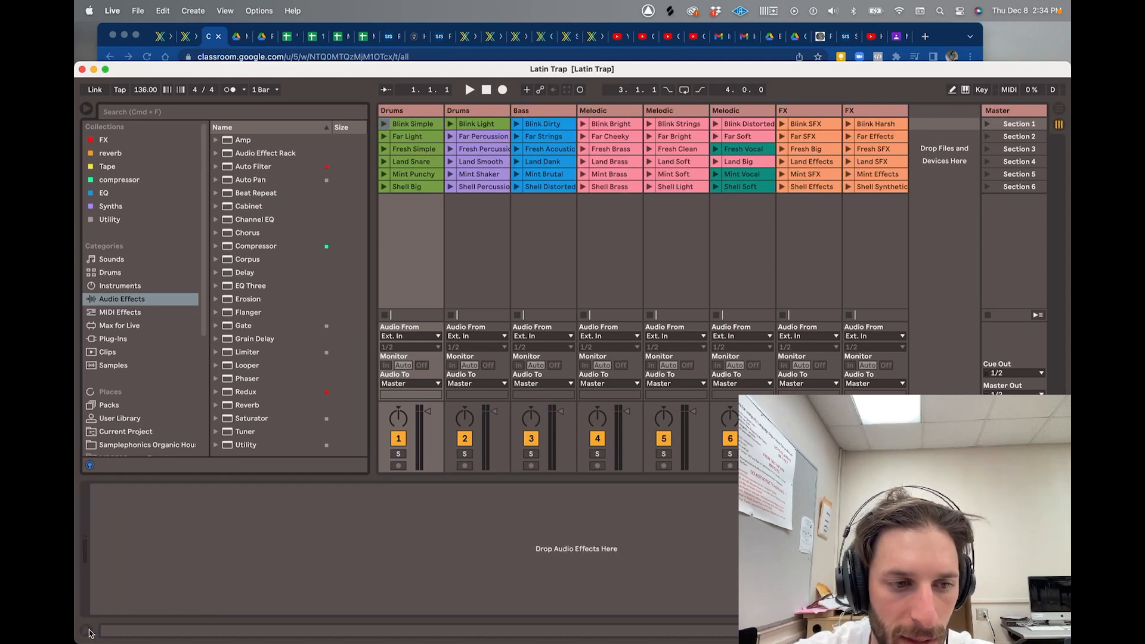
pyautogui.click(89, 632)
pyautogui.click(87, 633)
pyautogui.click(87, 632)
pyautogui.click(87, 633)
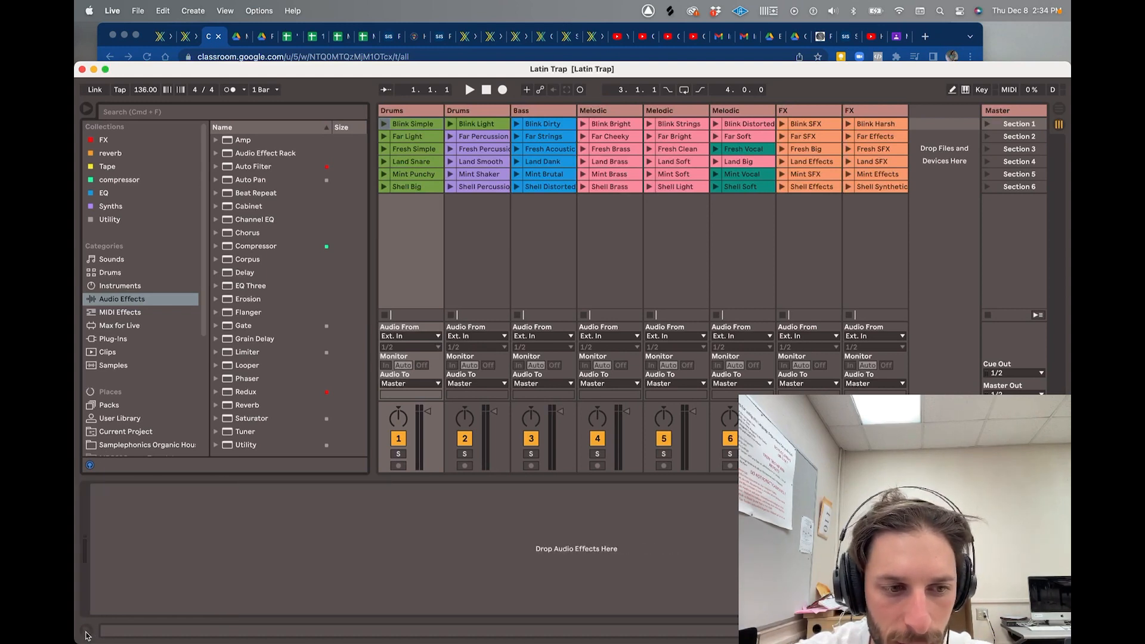
pyautogui.click(85, 634)
pyautogui.click(86, 634)
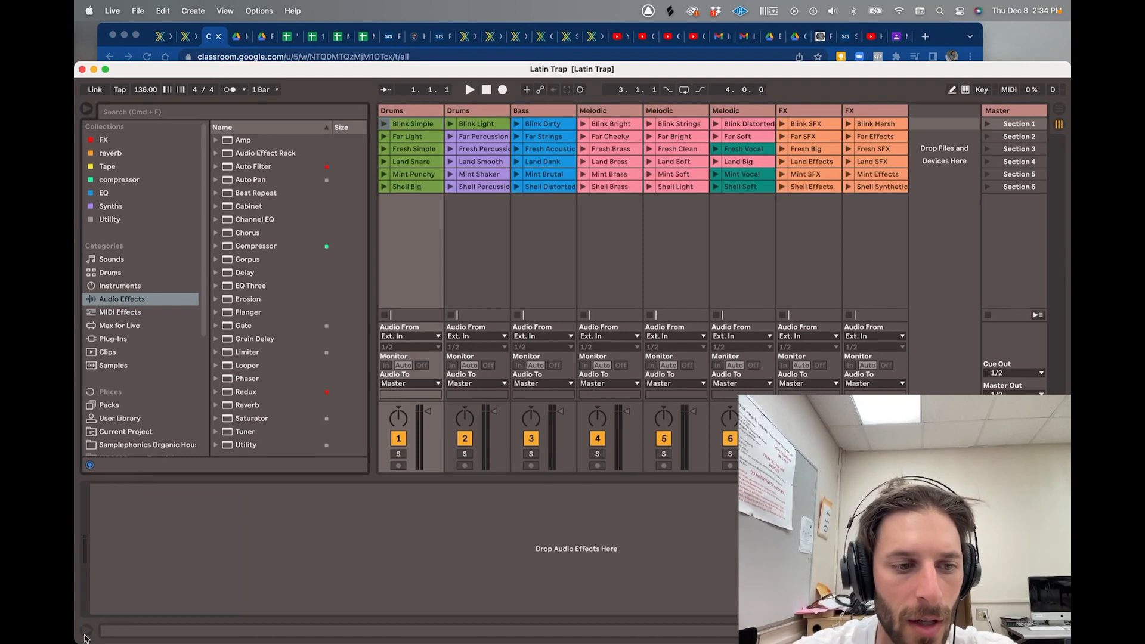
pyautogui.click(85, 633)
pyautogui.moveTo(548, 627)
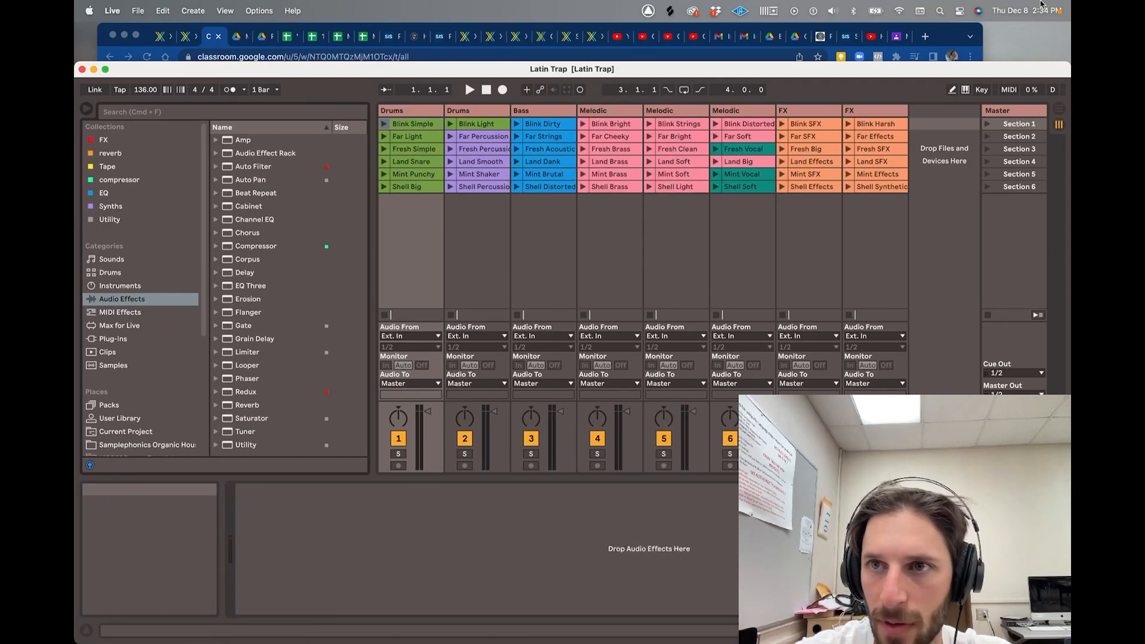
pyautogui.click(941, 11)
# - Set the MacBook Pro Microphone input volume to about 75% in Sound settings, then close it
pyautogui.write('microsoft Outlook')
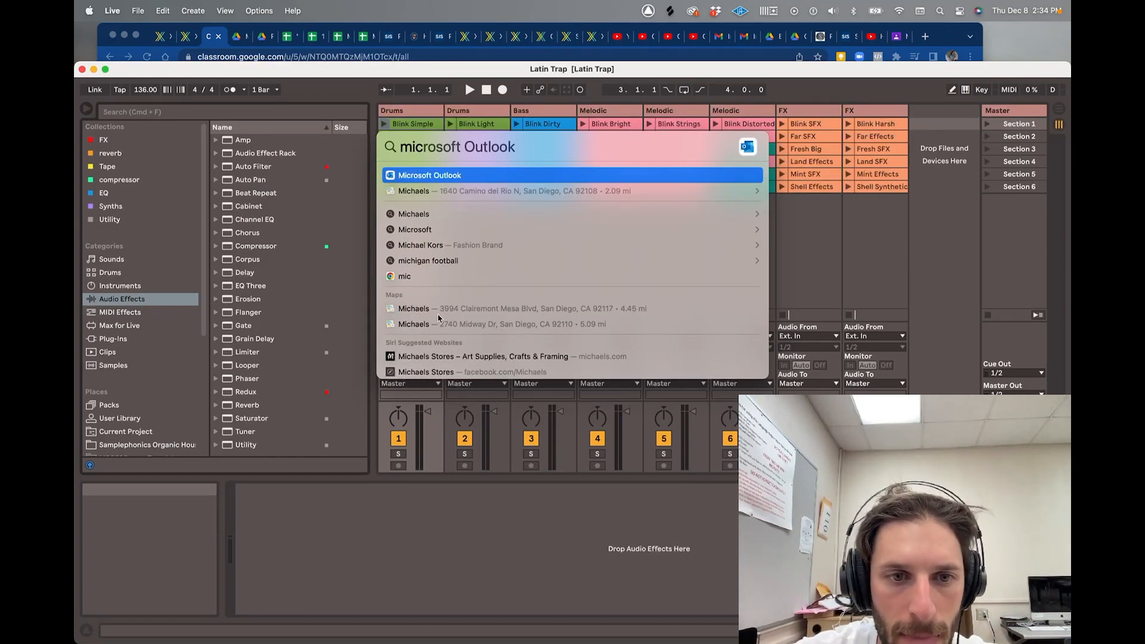
pyautogui.scroll(-3, 439, 318)
pyautogui.click(416, 277)
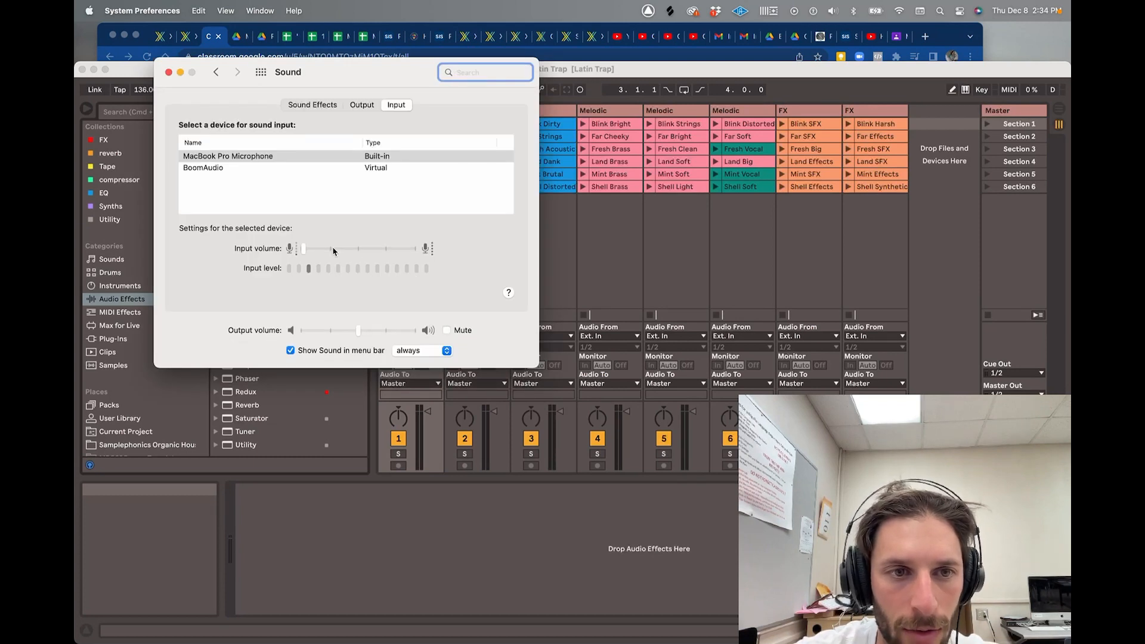
pyautogui.moveTo(304, 248); pyautogui.dragTo(378, 246)
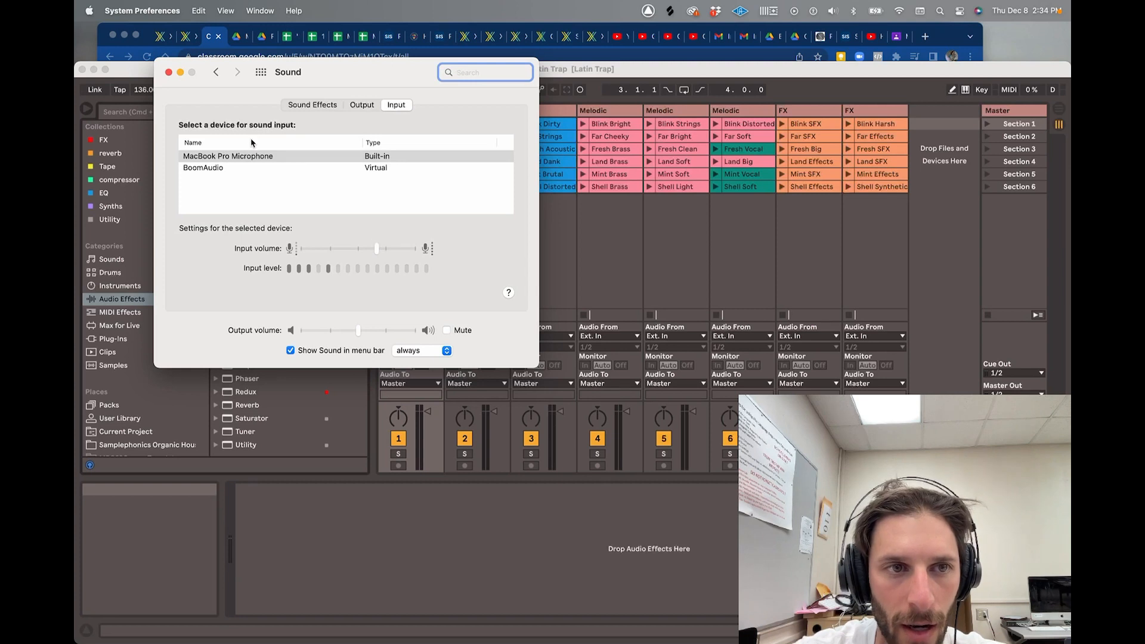
pyautogui.click(169, 72)
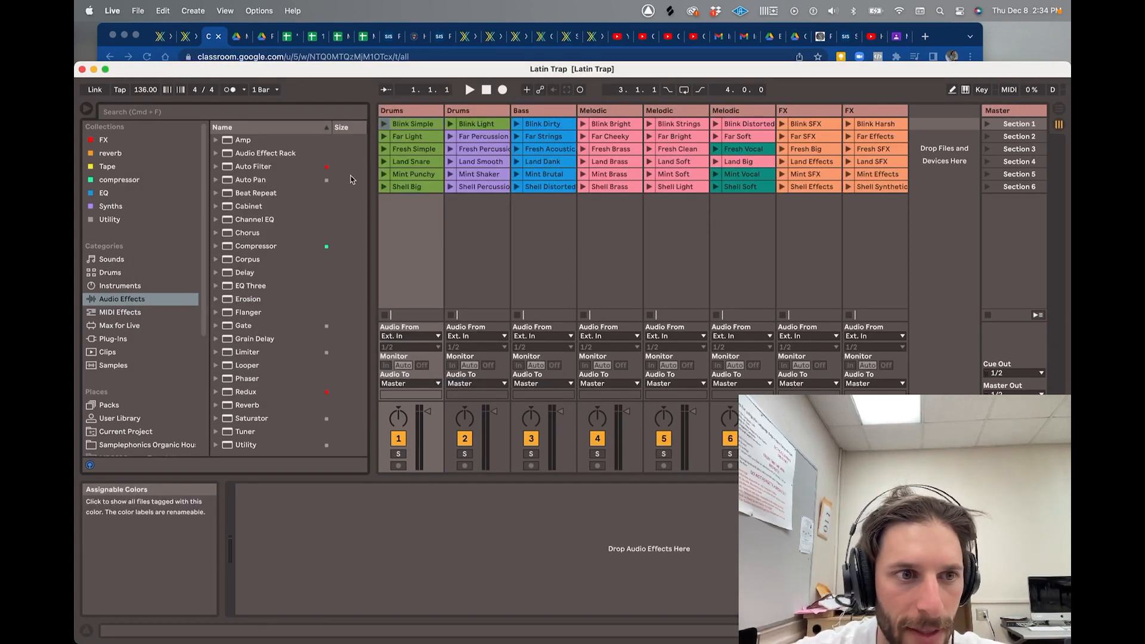
# - Record the Section 1 scene into the arrangement for a few bars, then show Arrangement View
pyautogui.click(149, 299)
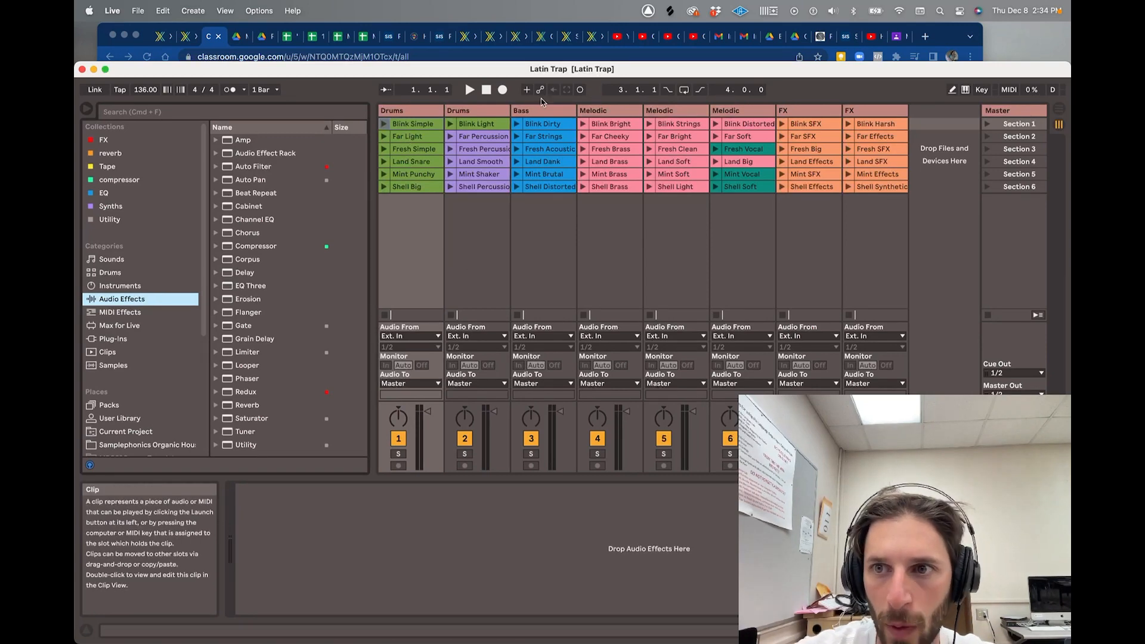
pyautogui.click(1059, 109)
pyautogui.click(1060, 124)
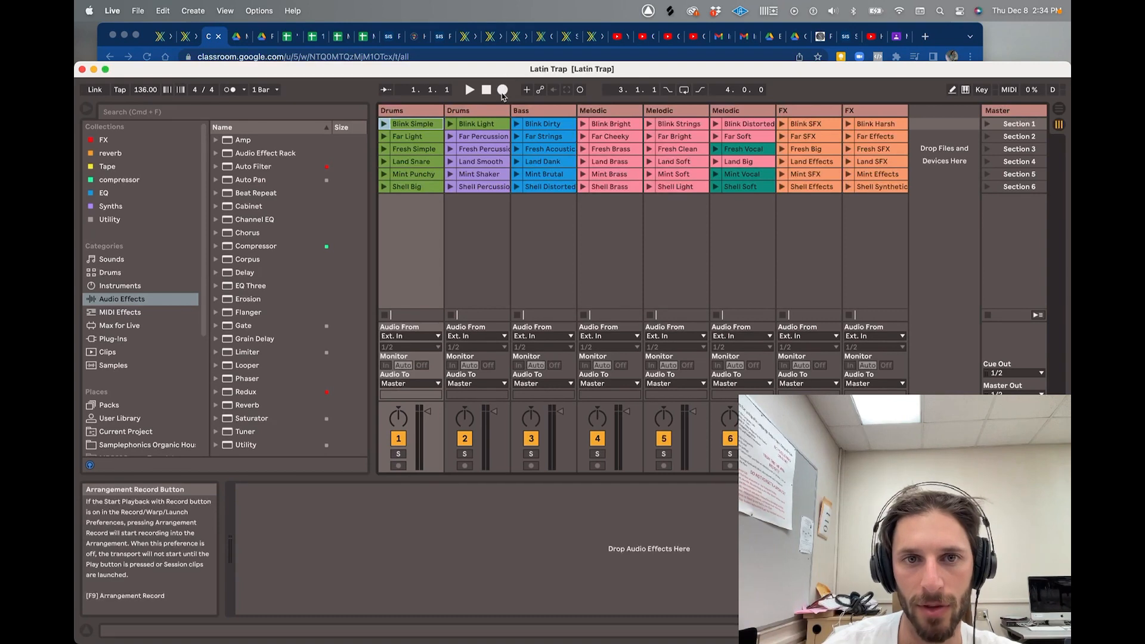
pyautogui.click(988, 124)
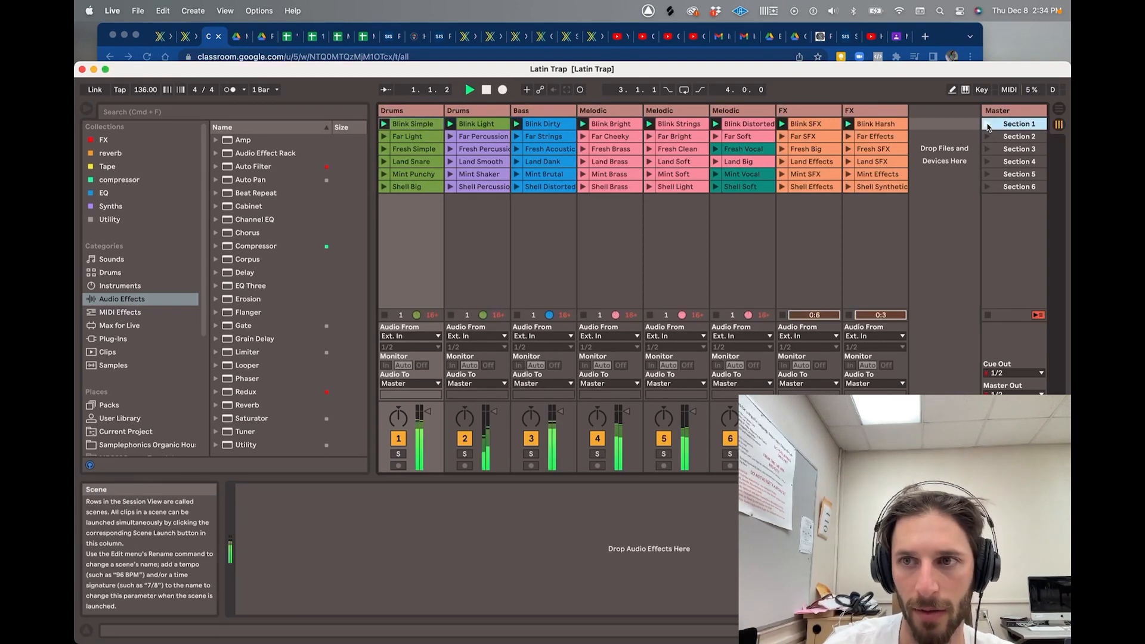
pyautogui.click(504, 90)
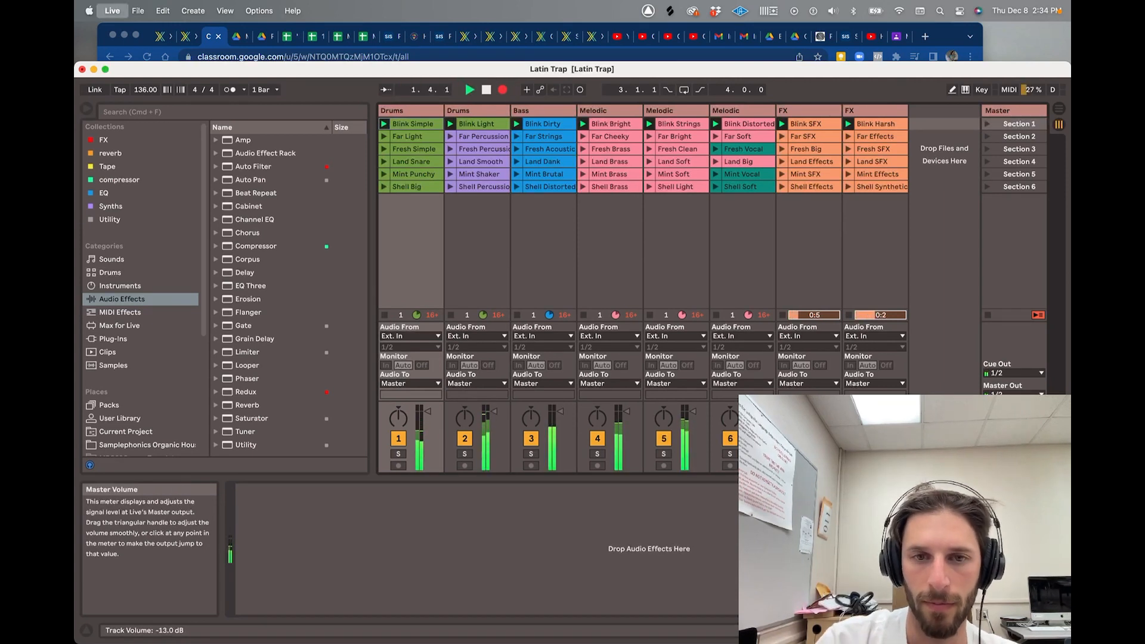
pyautogui.press('super+comma')
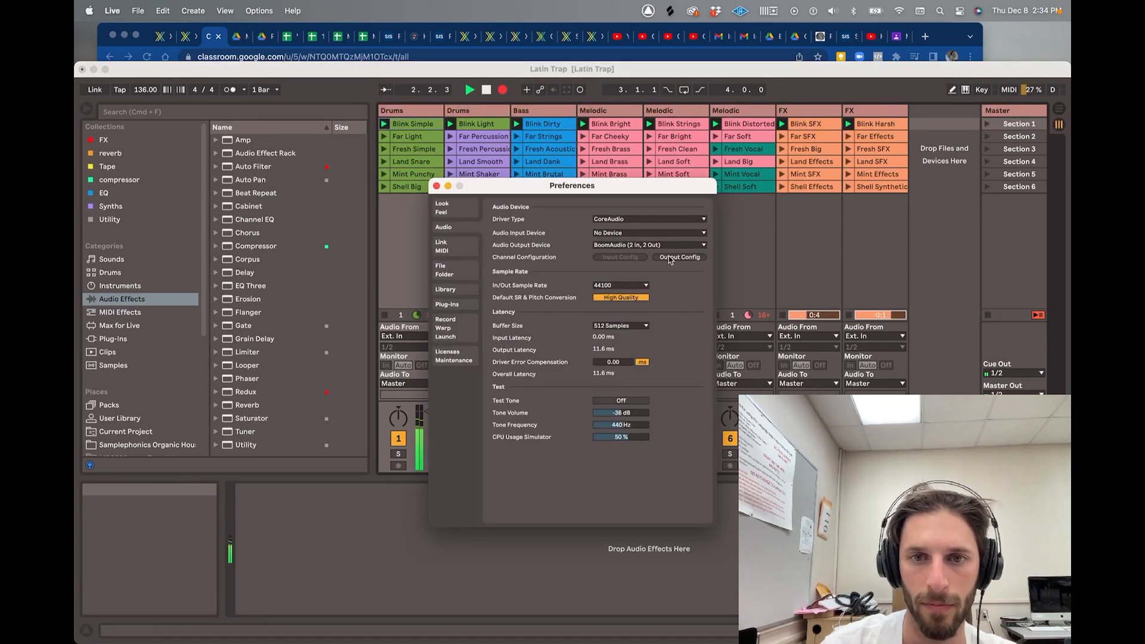
pyautogui.click(437, 187)
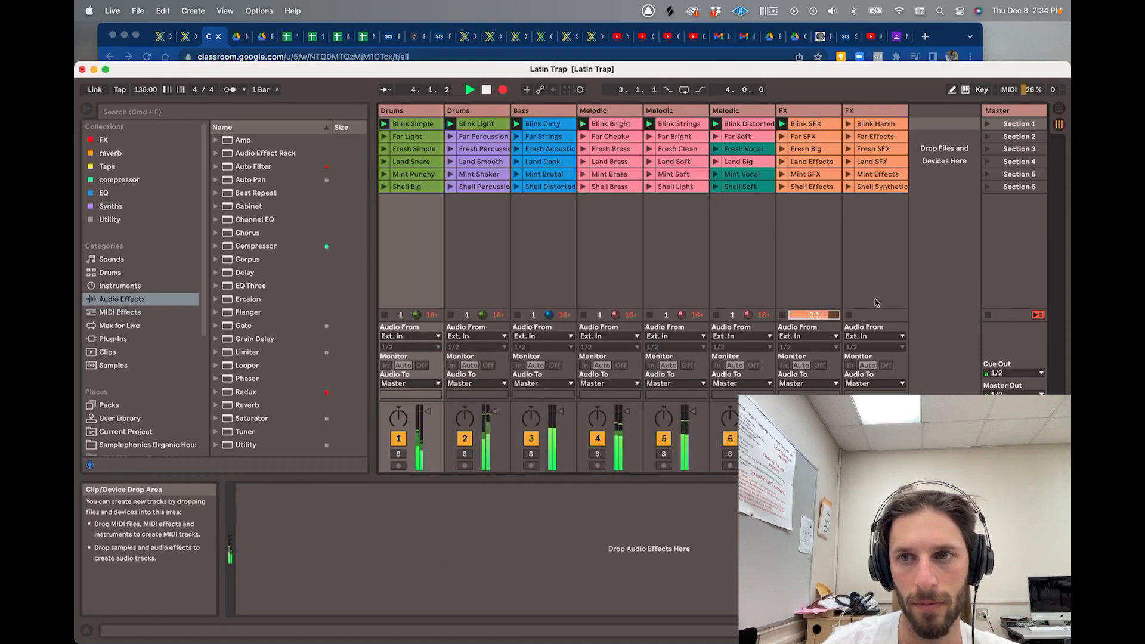
pyautogui.press('space')
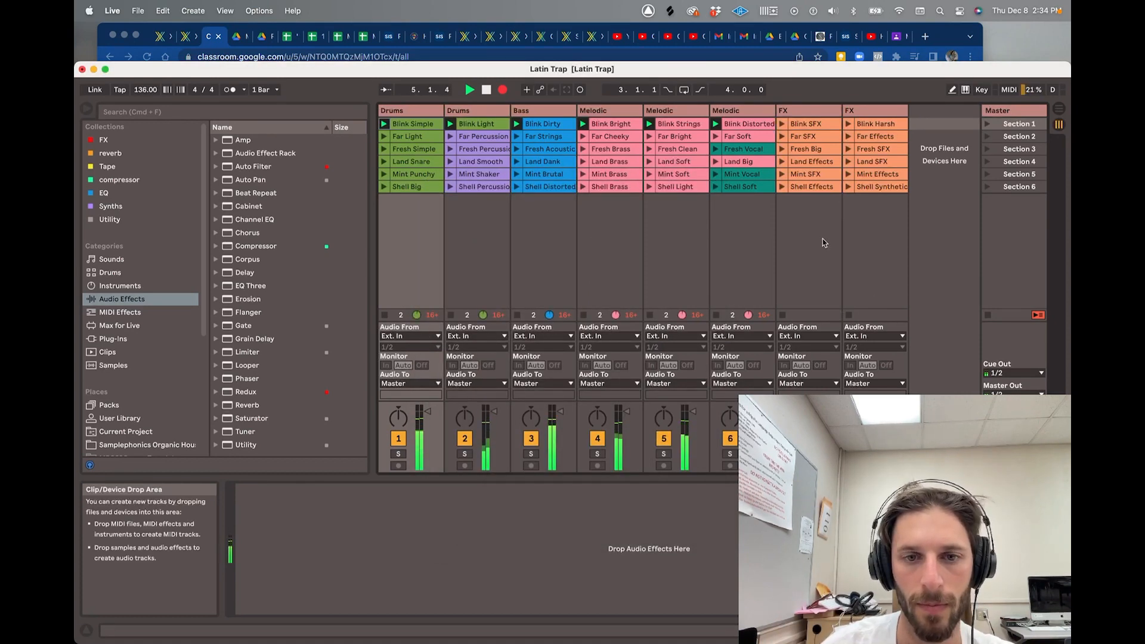
pyautogui.press('Tab')
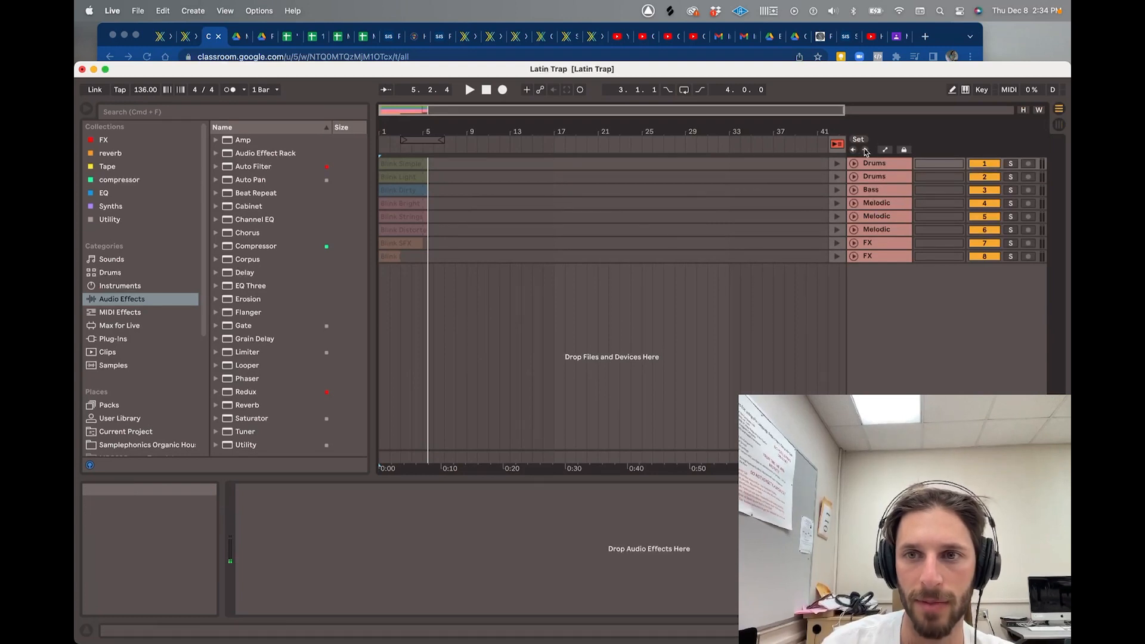
# - Return to the arrangement and unfold all eight tracks with optimized lane height
pyautogui.click(842, 146)
pyautogui.scroll(5, 435, 216)
pyautogui.hscroll(-5, 435, 217)
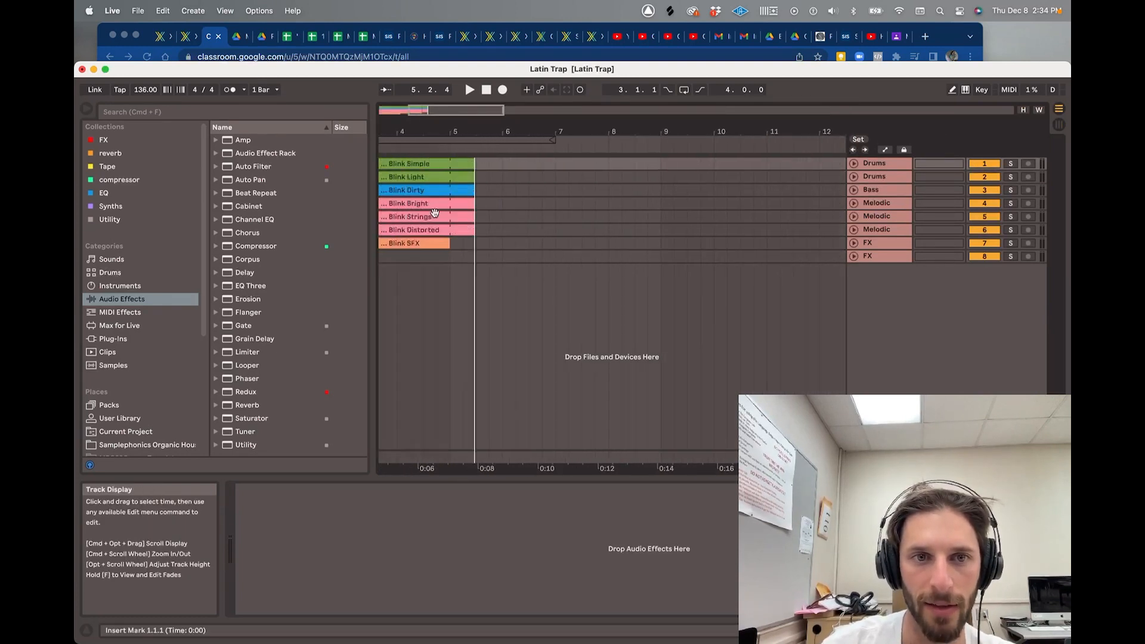
pyautogui.click(875, 165)
pyautogui.keyDown('shift'); pyautogui.click(884, 261); pyautogui.keyUp('shift')
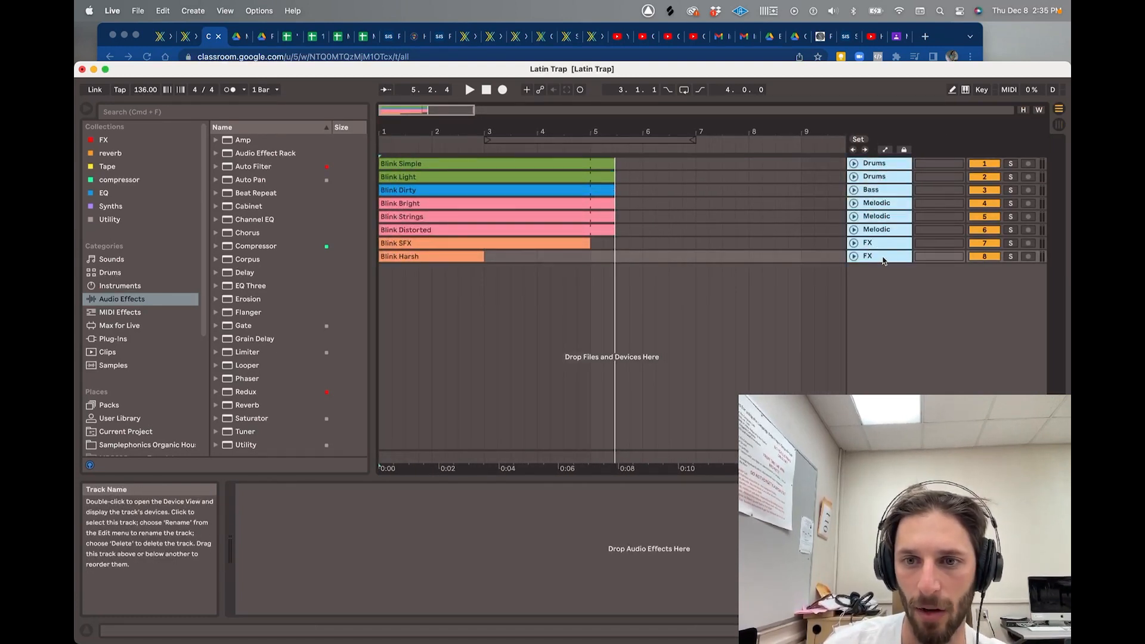
pyautogui.click(855, 204)
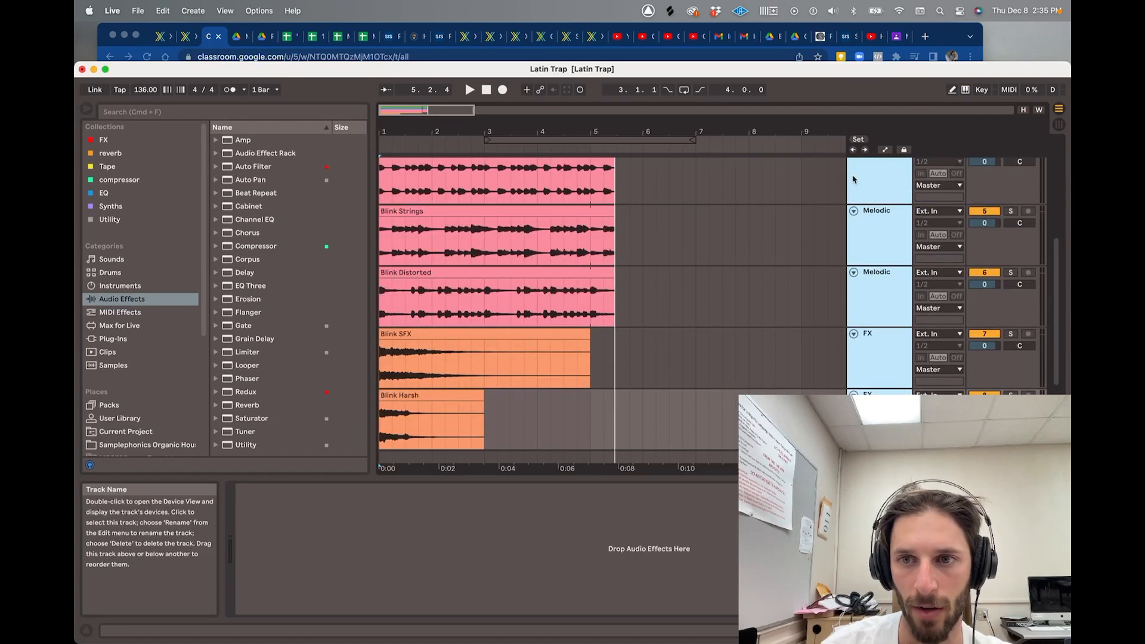
pyautogui.click(874, 188)
pyautogui.press('h')
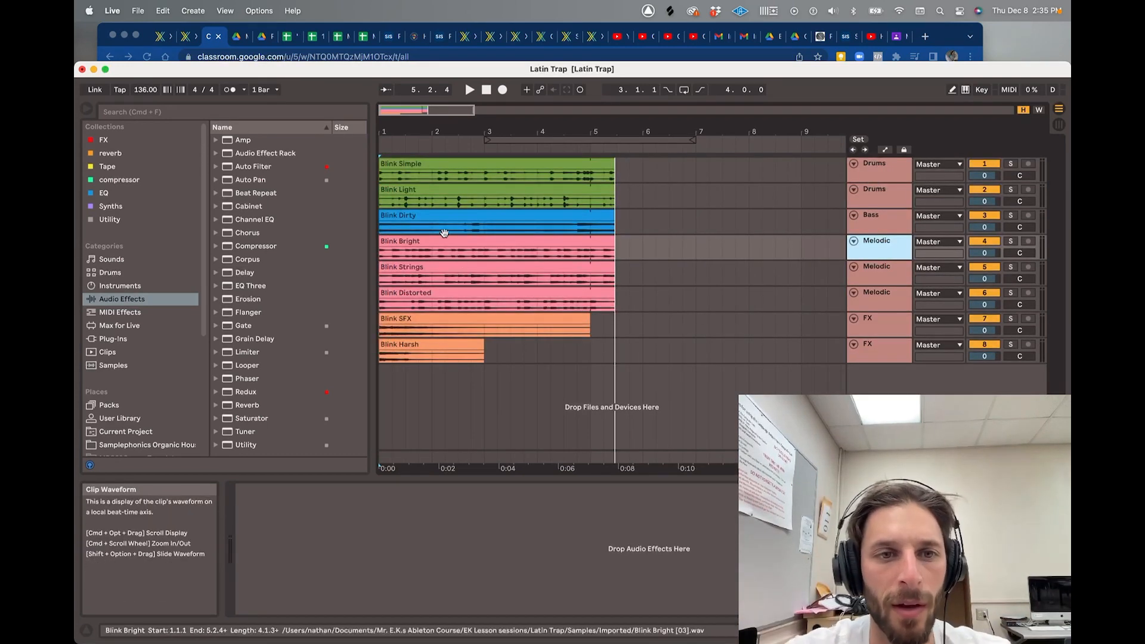
# - Play the arrangement from bar 1, then solo and select the first Drums track
pyautogui.click(383, 176)
pyautogui.press('space')
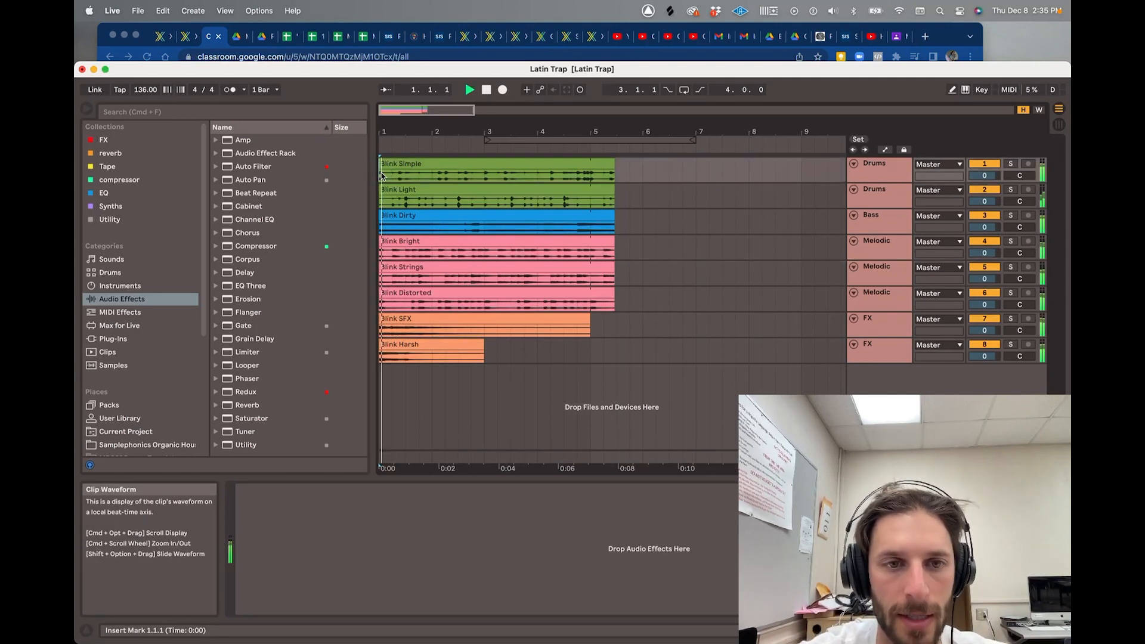
pyautogui.press('space')
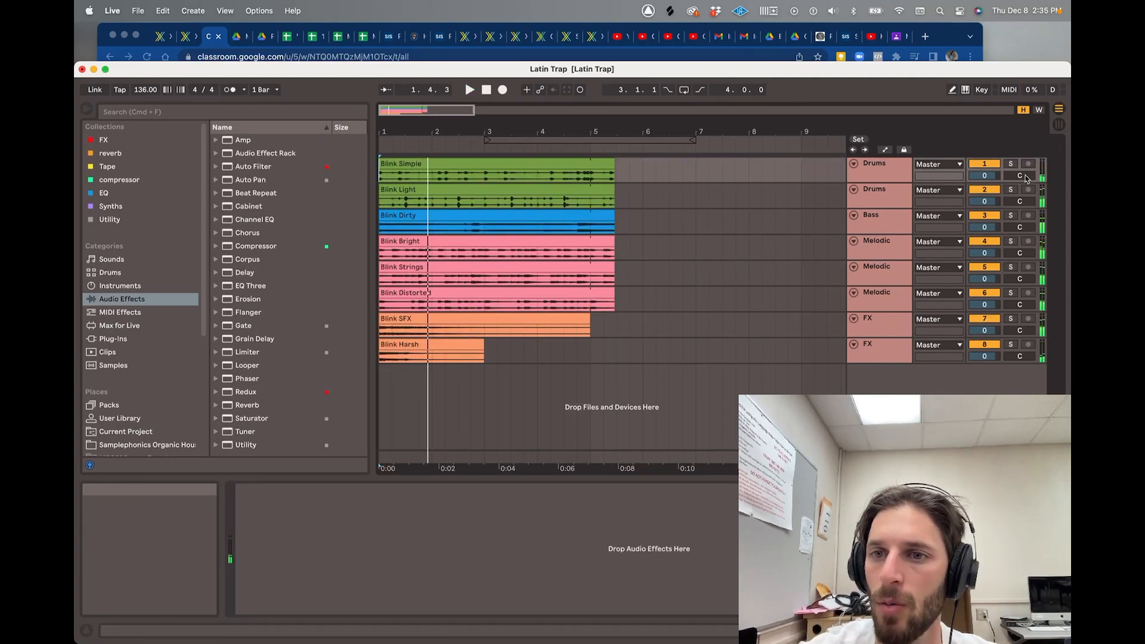
pyautogui.click(1011, 166)
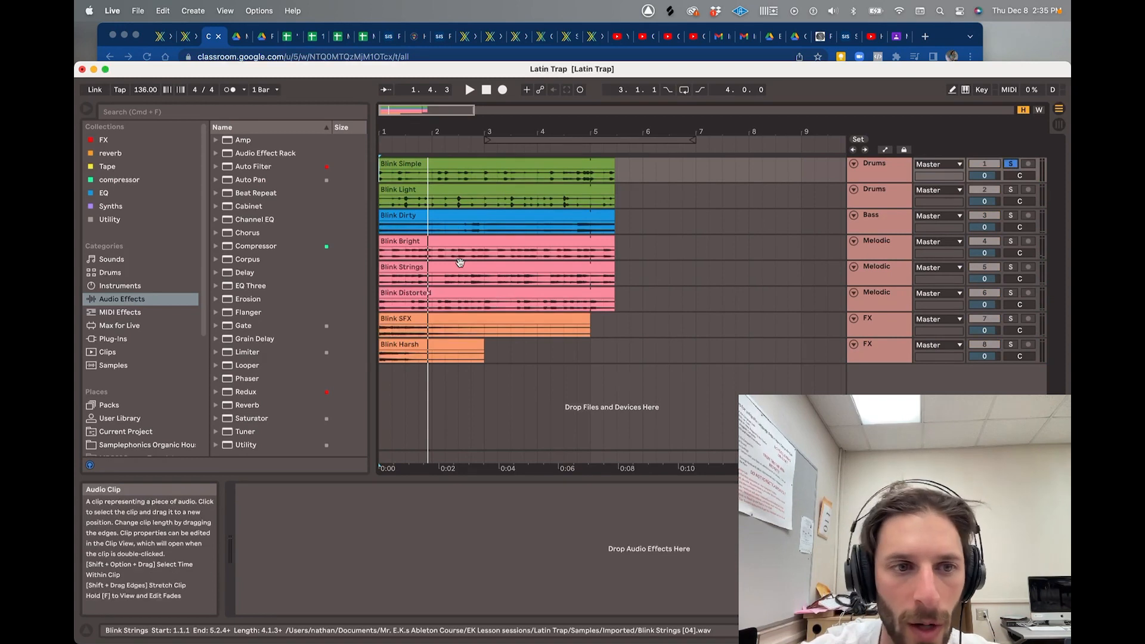
pyautogui.click(871, 172)
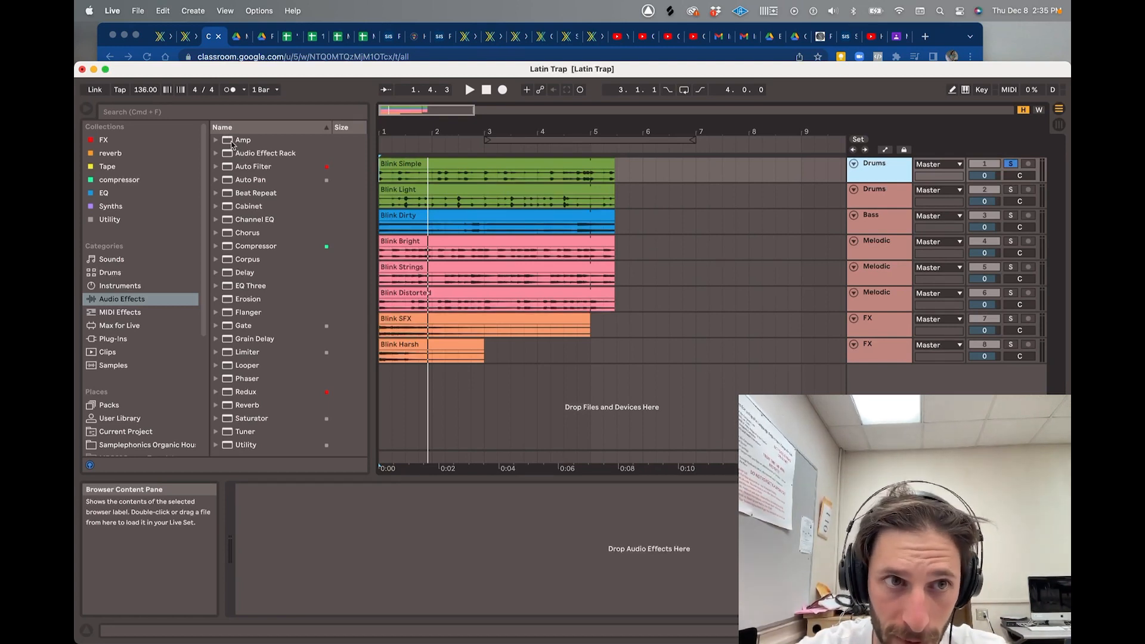
# - Load the Amp effect from Audio Effects onto the first Drums track
pyautogui.click(232, 143)
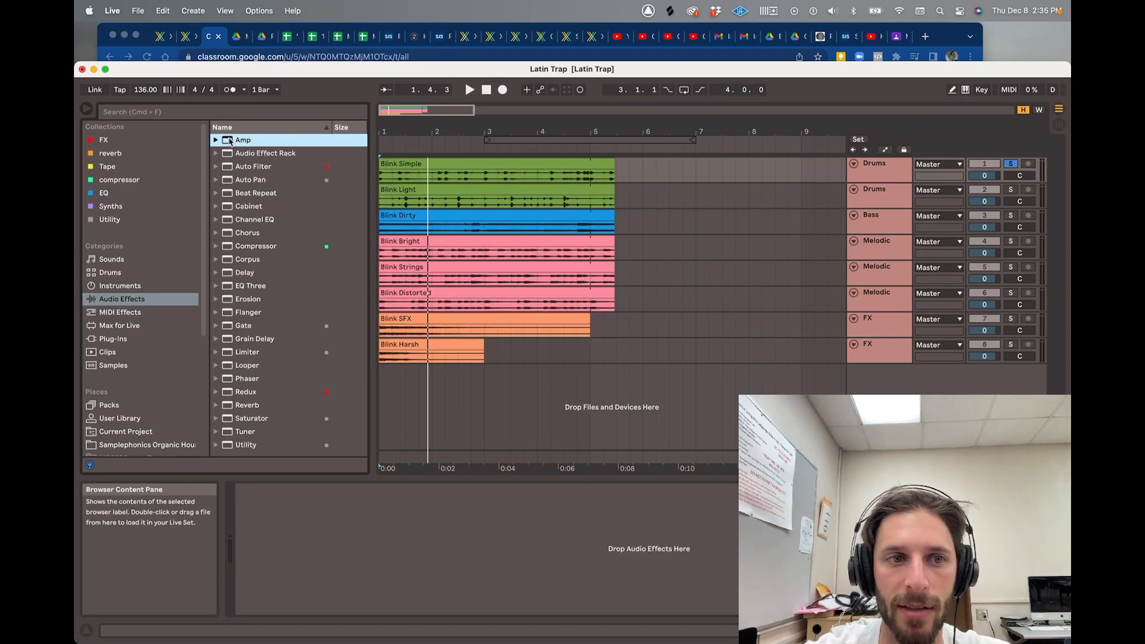
pyautogui.click(876, 173)
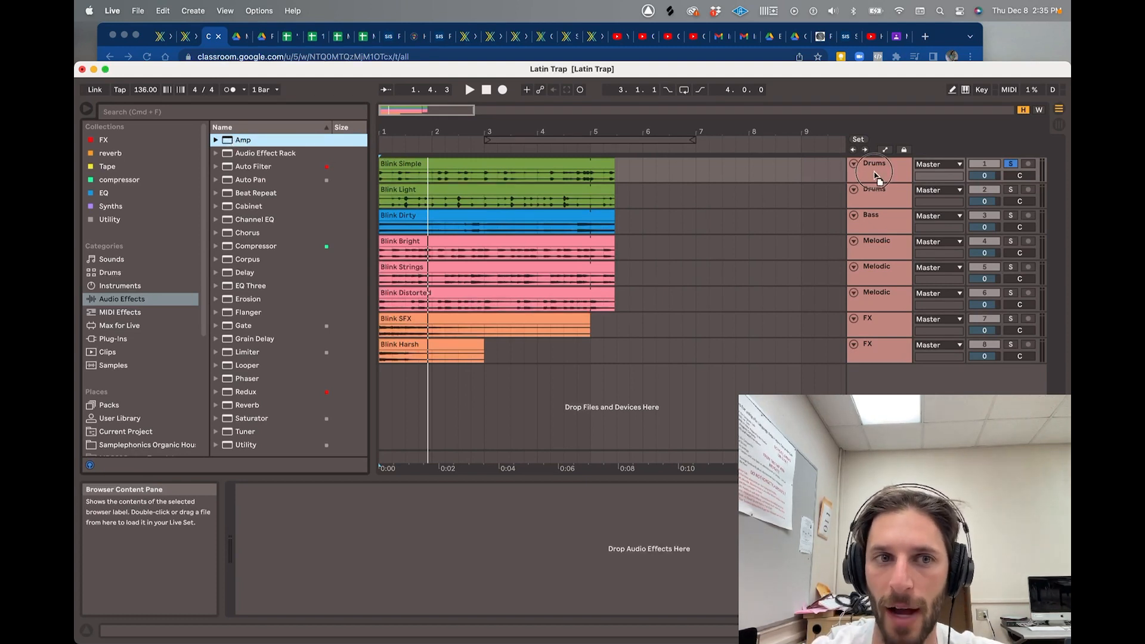
pyautogui.moveTo(875, 172); pyautogui.dragTo(213, 139)
pyautogui.click(894, 181)
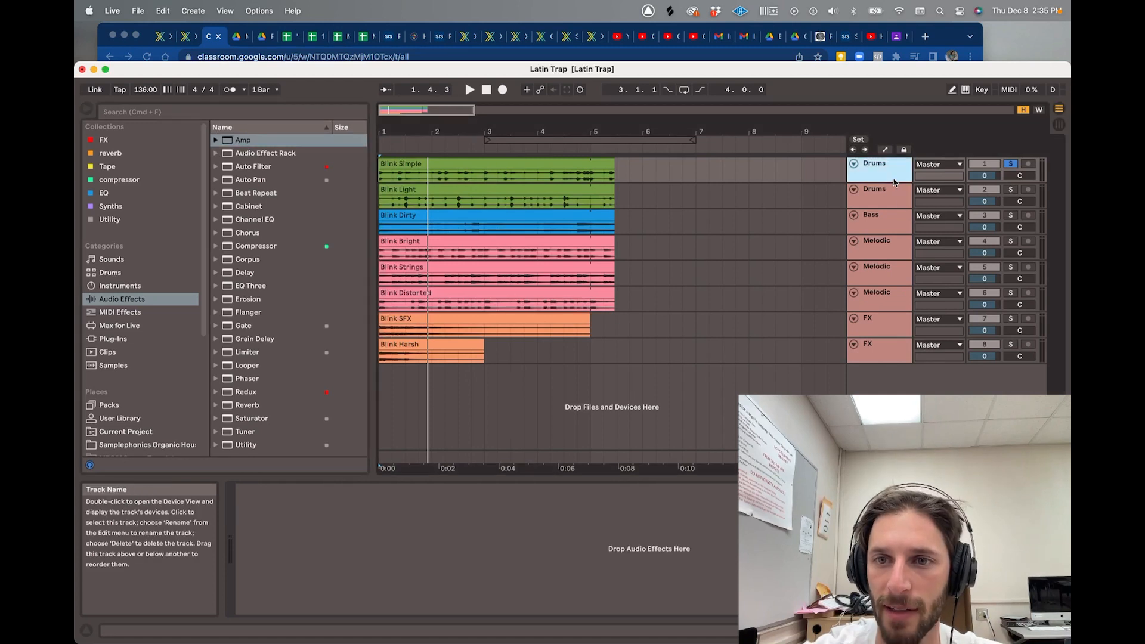
pyautogui.click(894, 202)
pyautogui.click(886, 172)
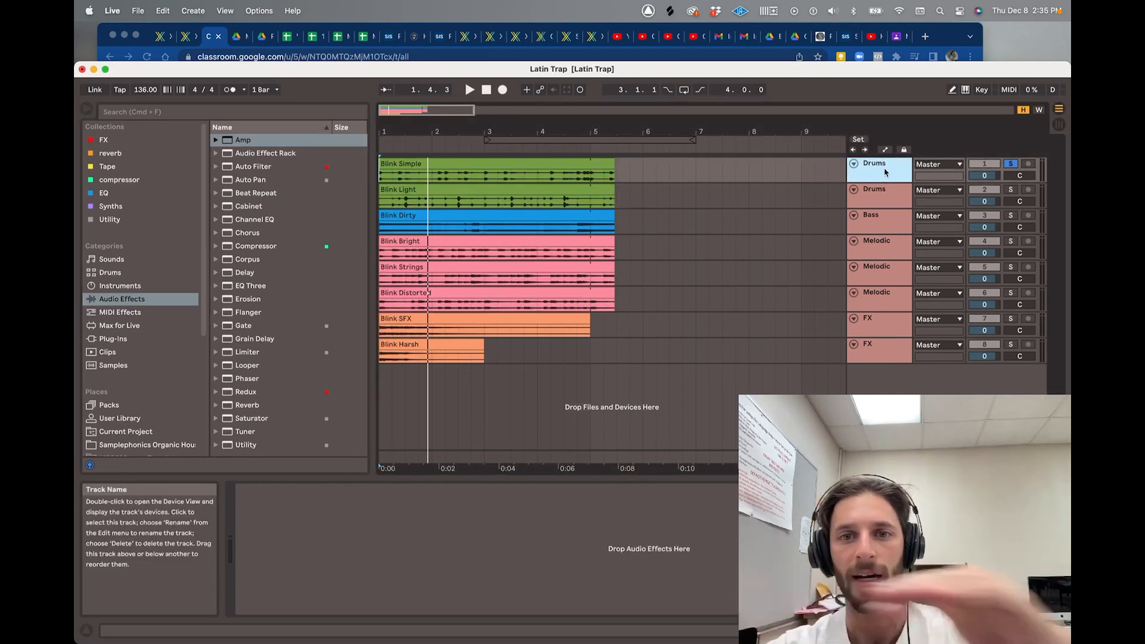
pyautogui.doubleClick(250, 141)
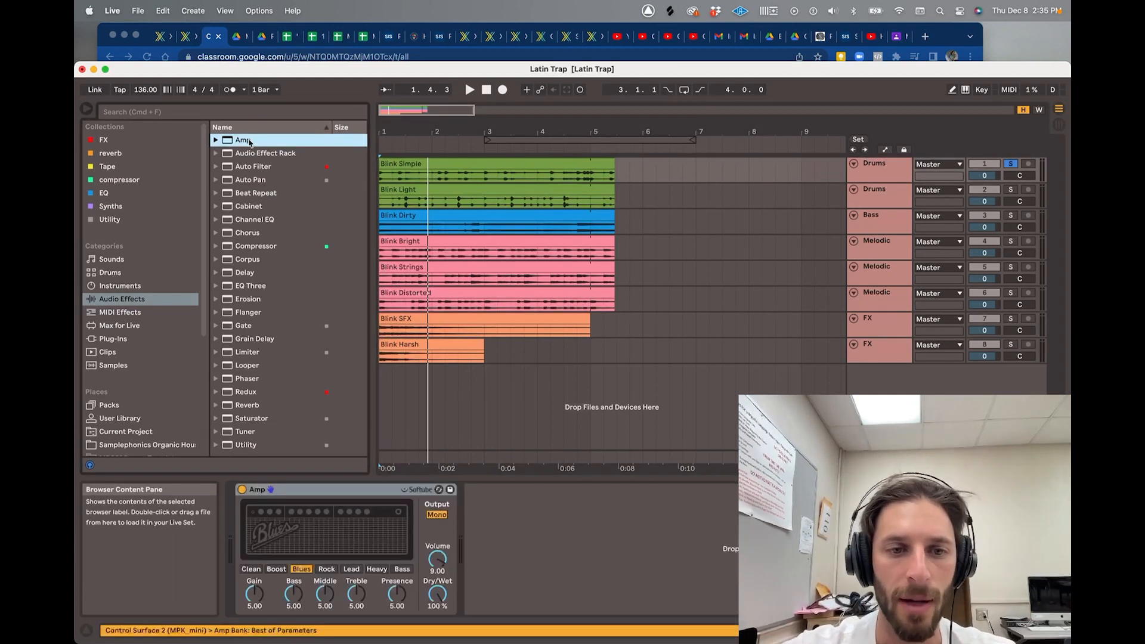
# - Play the drums with the Amp switched off, then on again, to compare
pyautogui.press('space')
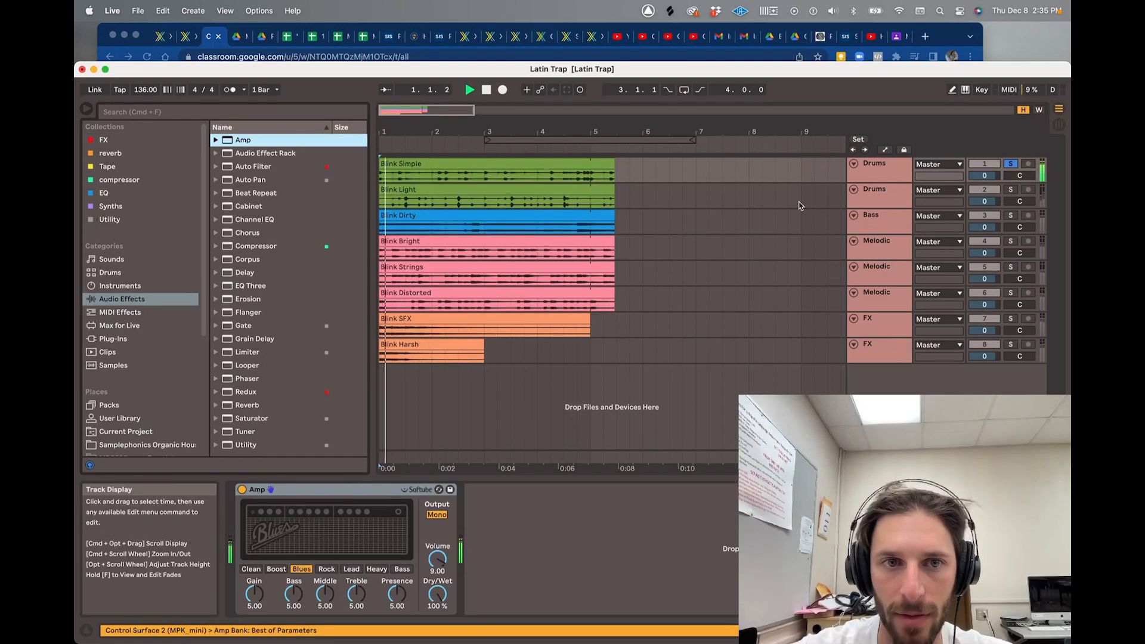
pyautogui.press('space')
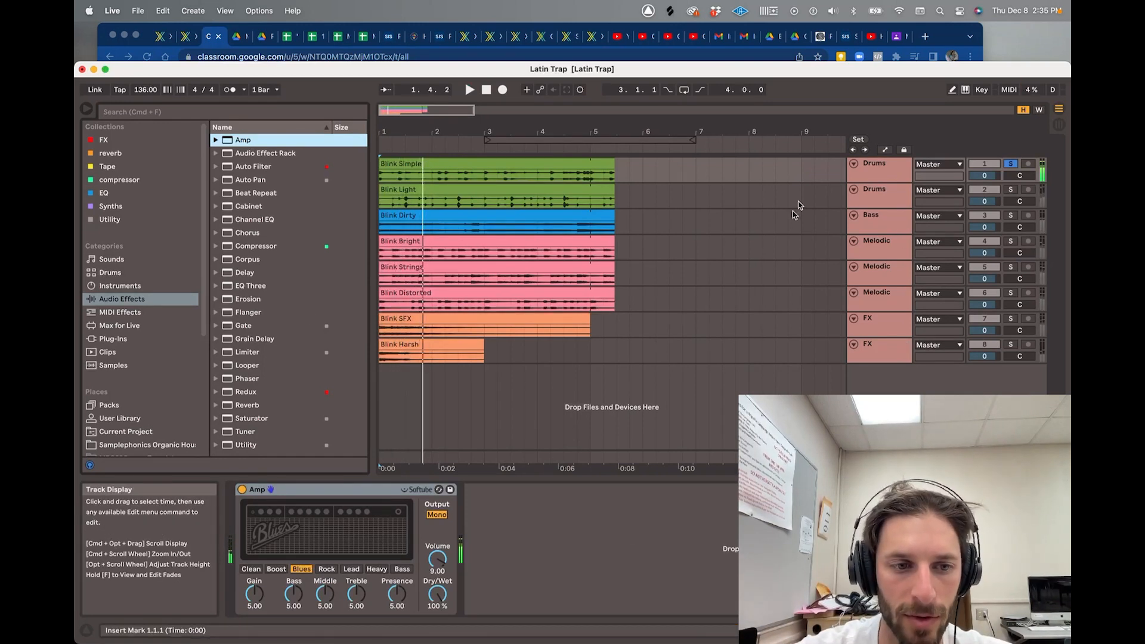
pyautogui.click(242, 490)
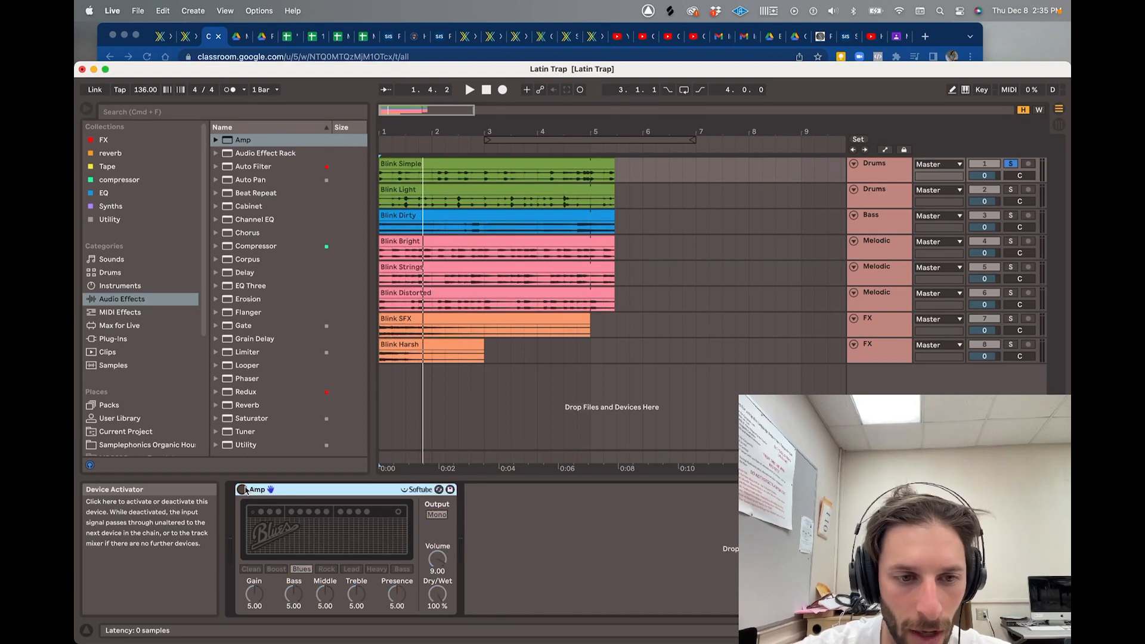
pyautogui.press('space')
pyautogui.press('space')
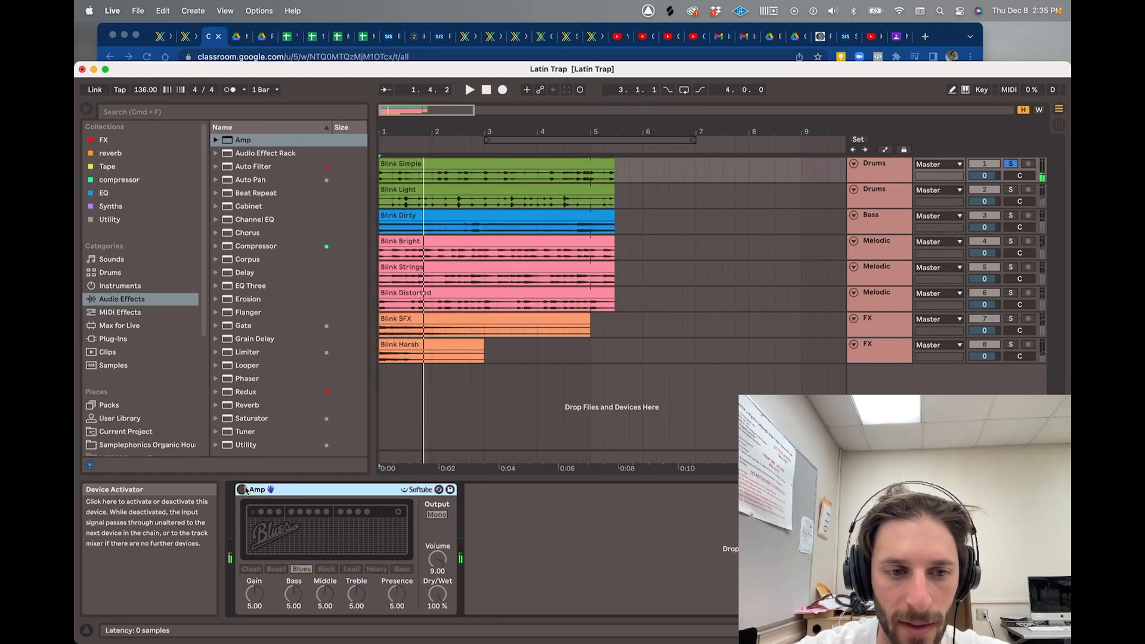
pyautogui.click(242, 490)
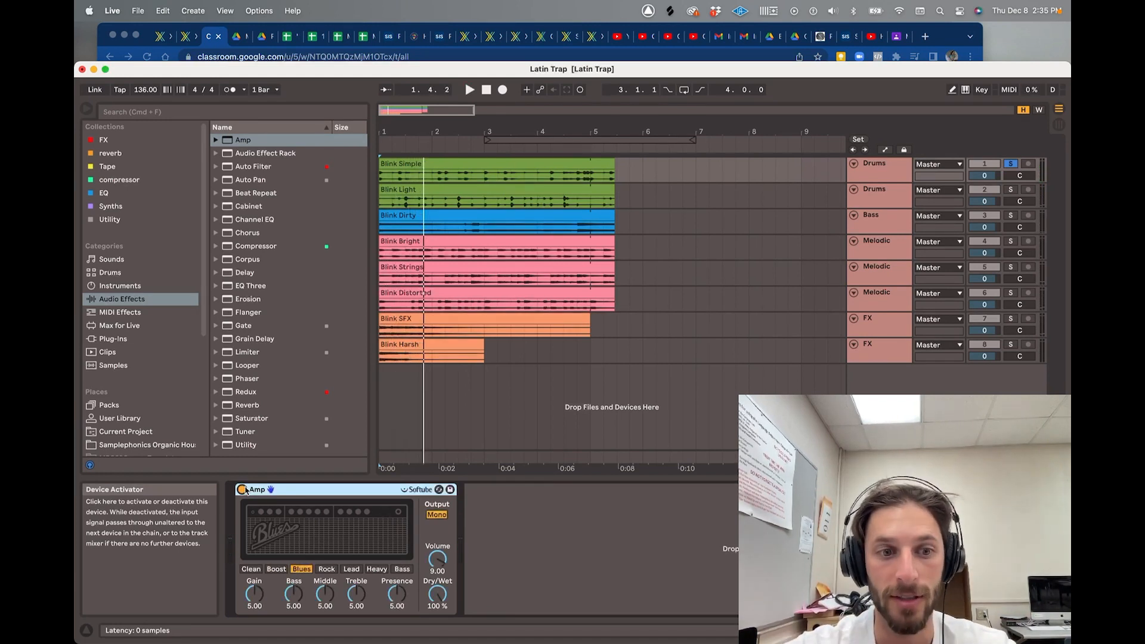
pyautogui.press('space')
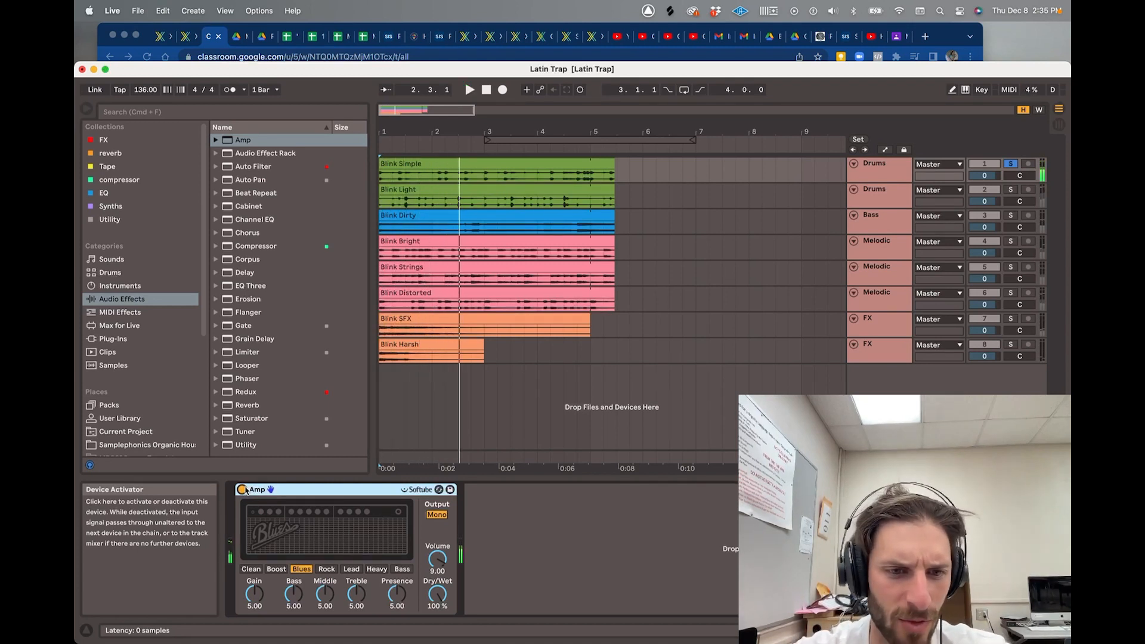
pyautogui.press('space')
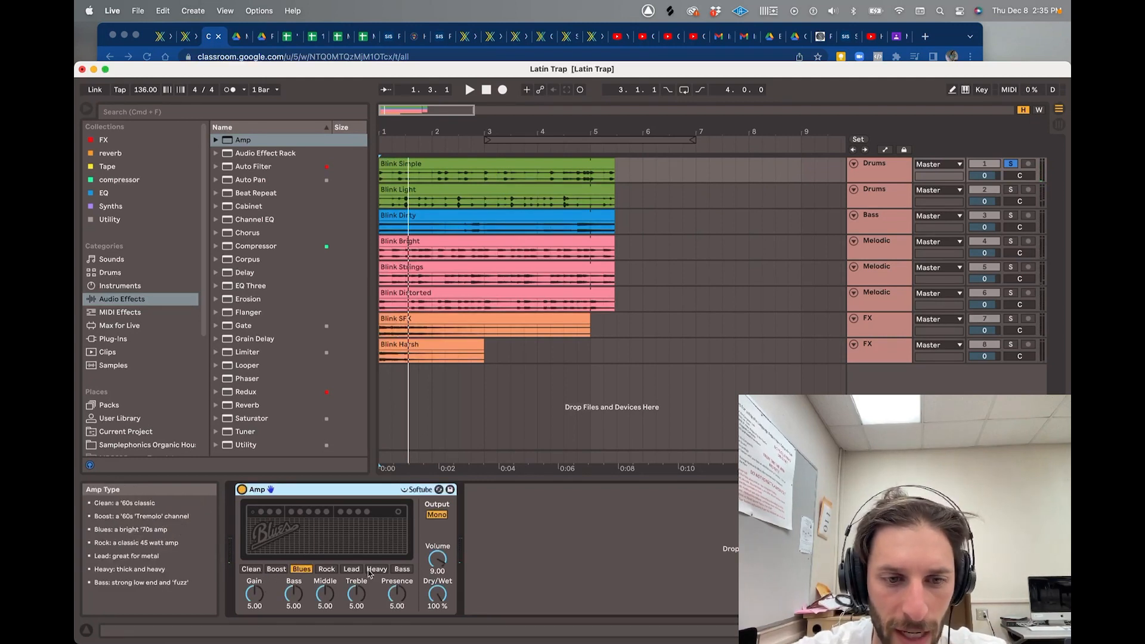
# - Audition the Heavy, Discrete, Rhythm Funk and Metalic amp presets, then load Blues Drive
pyautogui.click(440, 490)
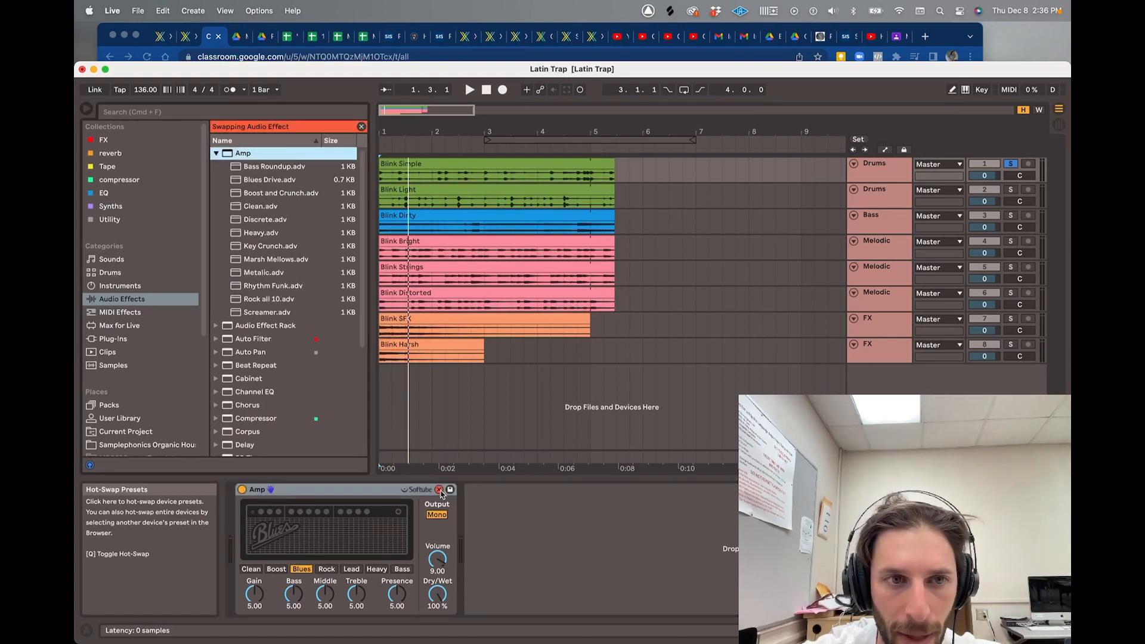
pyautogui.click(292, 171)
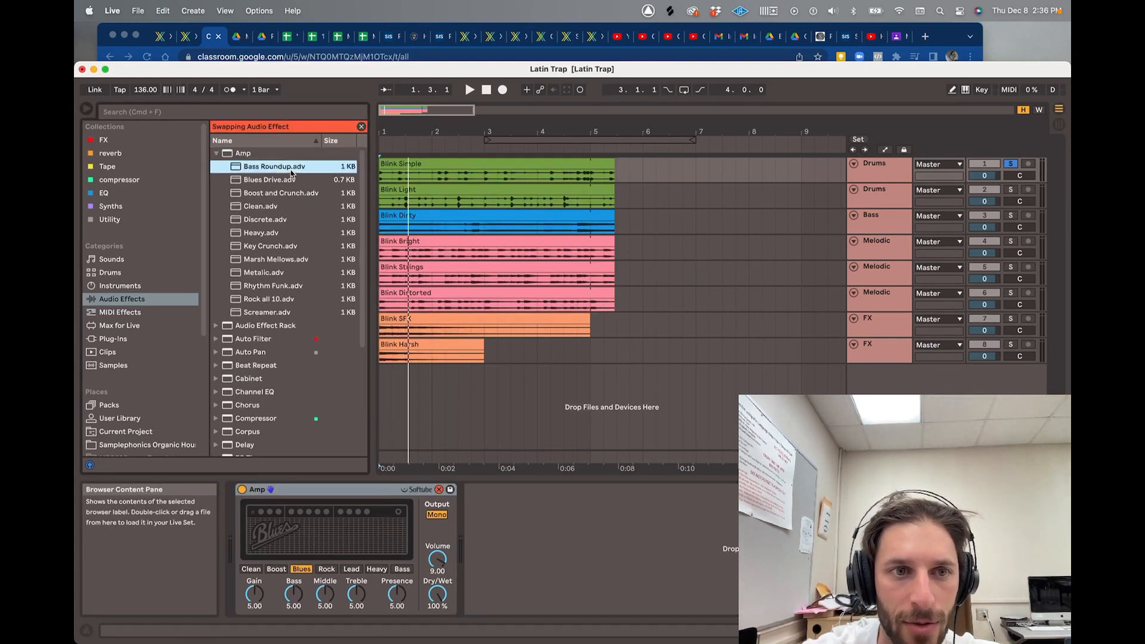
pyautogui.doubleClick(284, 234)
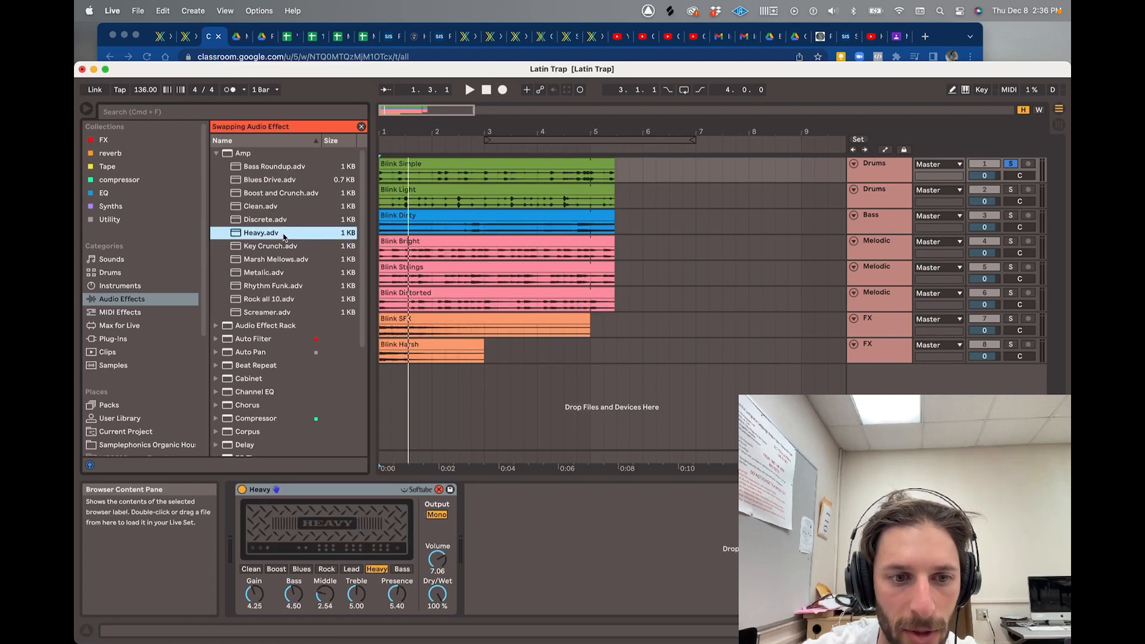
pyautogui.press('space')
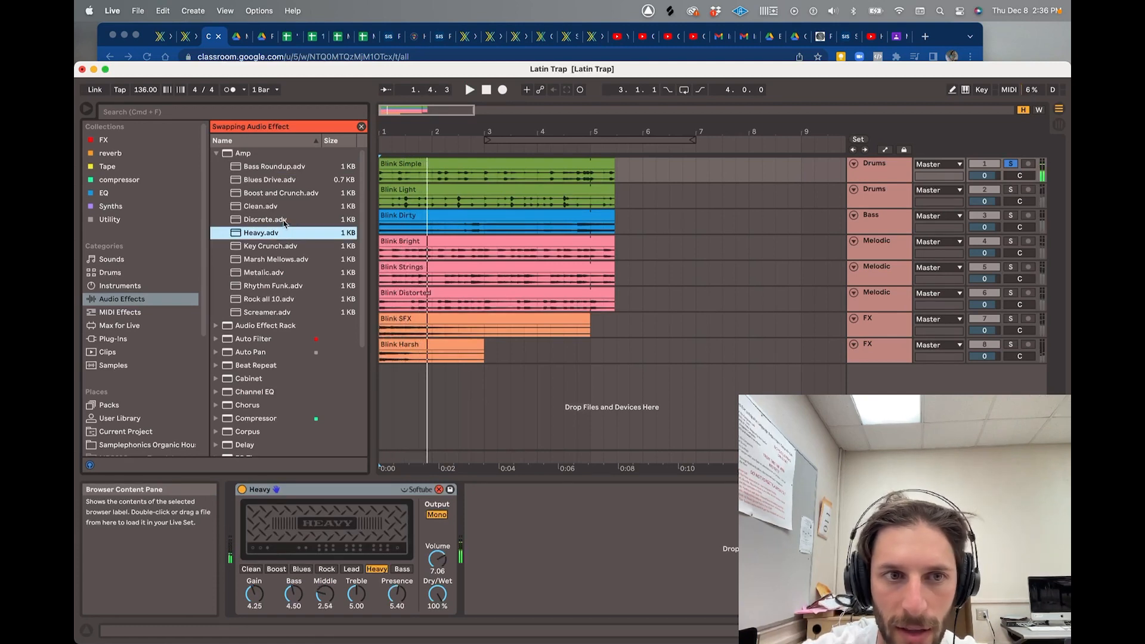
pyautogui.doubleClick(284, 220)
pyautogui.press('space')
pyautogui.press('space')
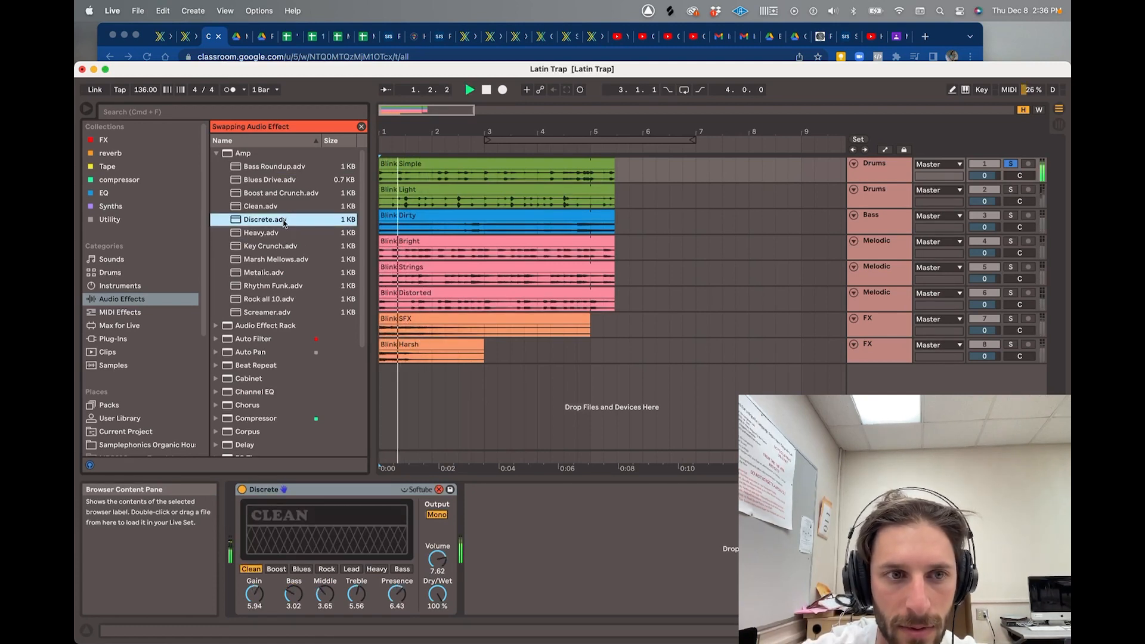
pyautogui.doubleClick(283, 286)
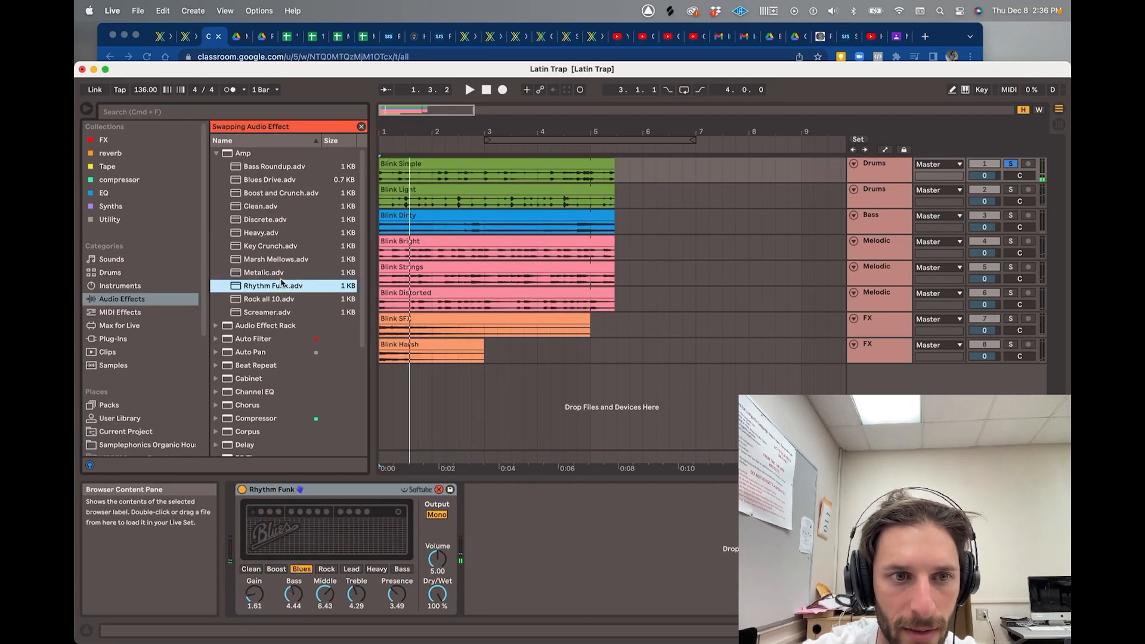
pyautogui.doubleClick(281, 274)
pyautogui.press('space')
pyautogui.press('space')
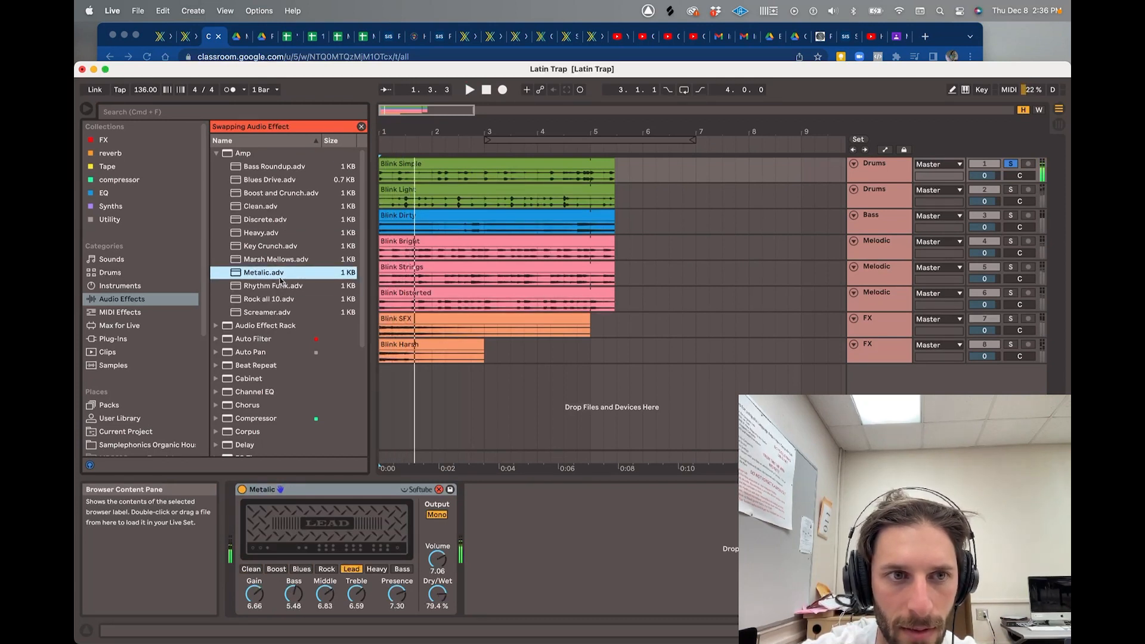
pyautogui.doubleClick(276, 180)
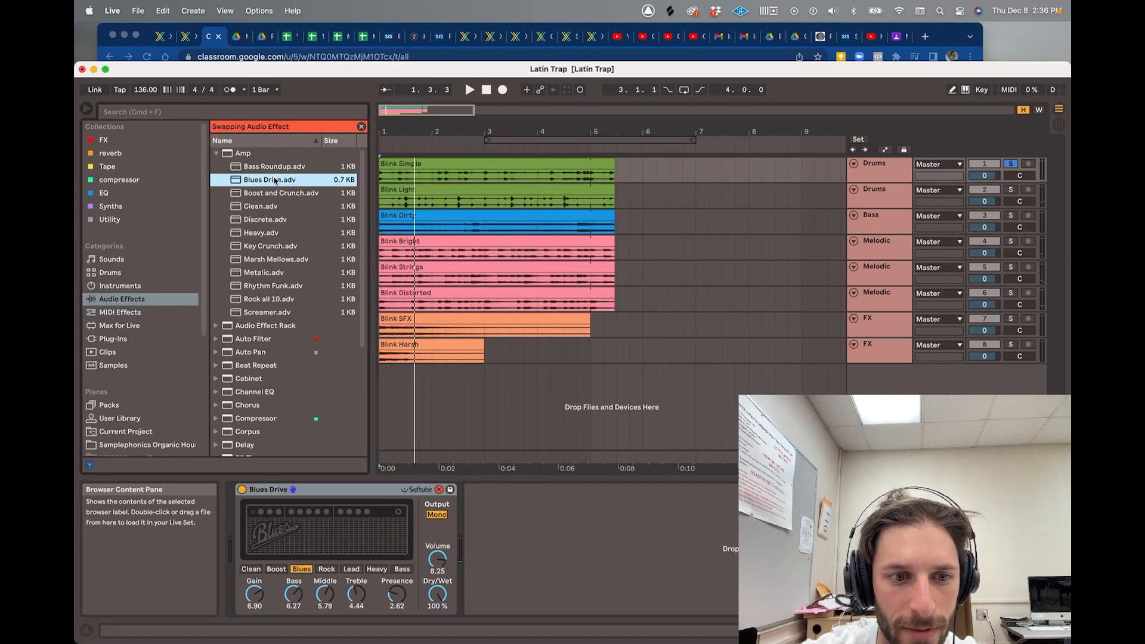
pyautogui.press('space')
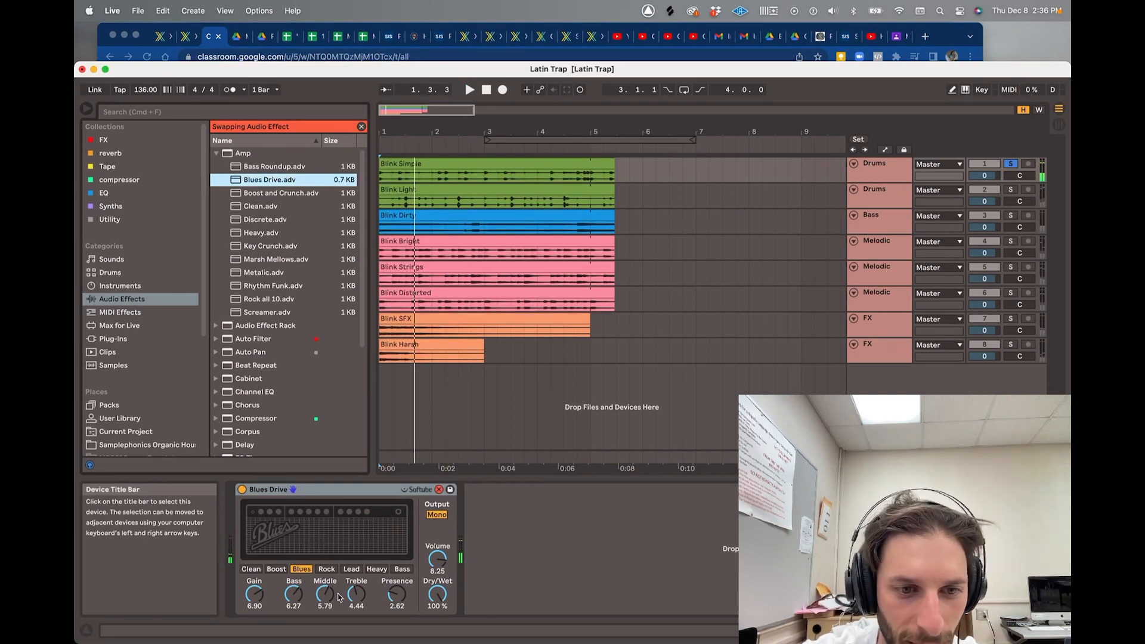
# - Switch the amp type to Rock and set Dry/Wet to 0.00 %
pyautogui.click(326, 569)
pyautogui.press('space')
pyautogui.press('space')
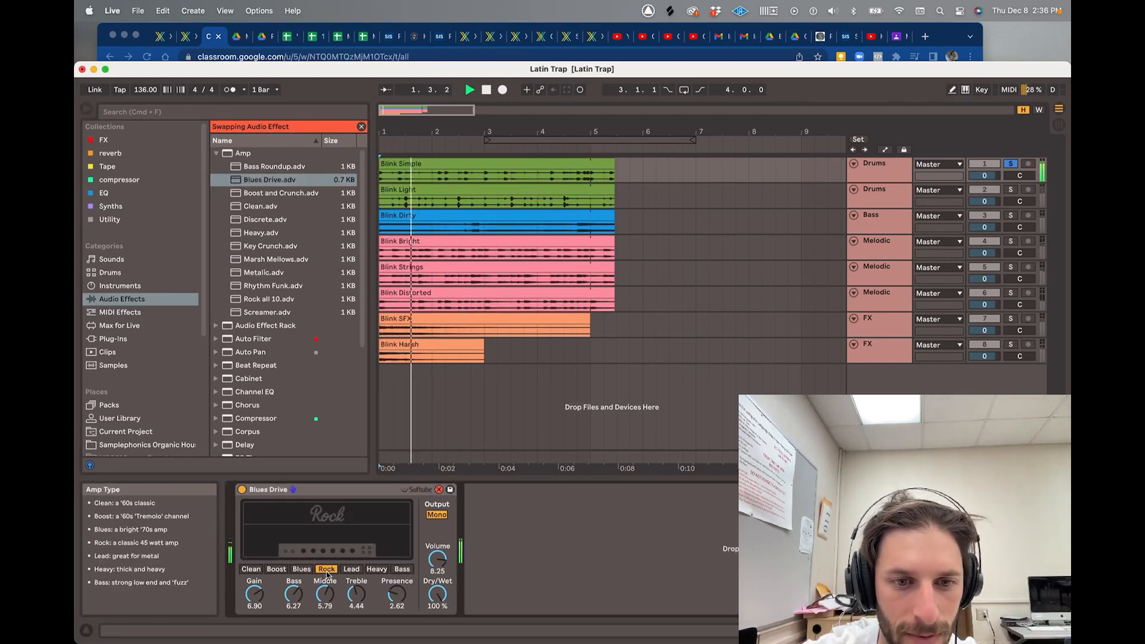
pyautogui.press('space')
pyautogui.press('space')
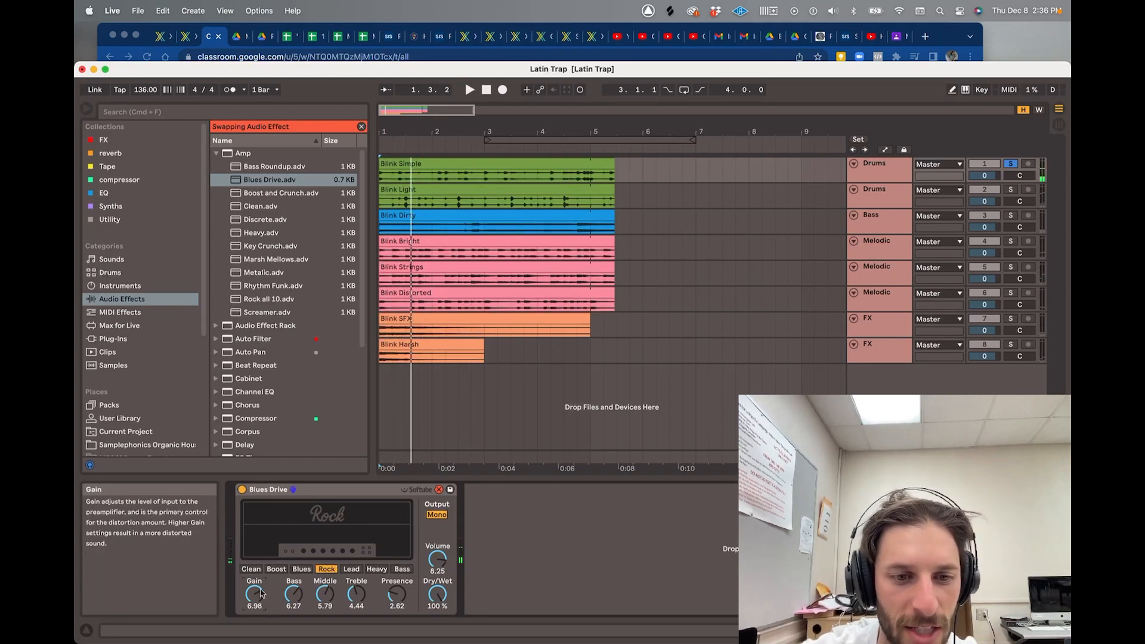
pyautogui.press('space')
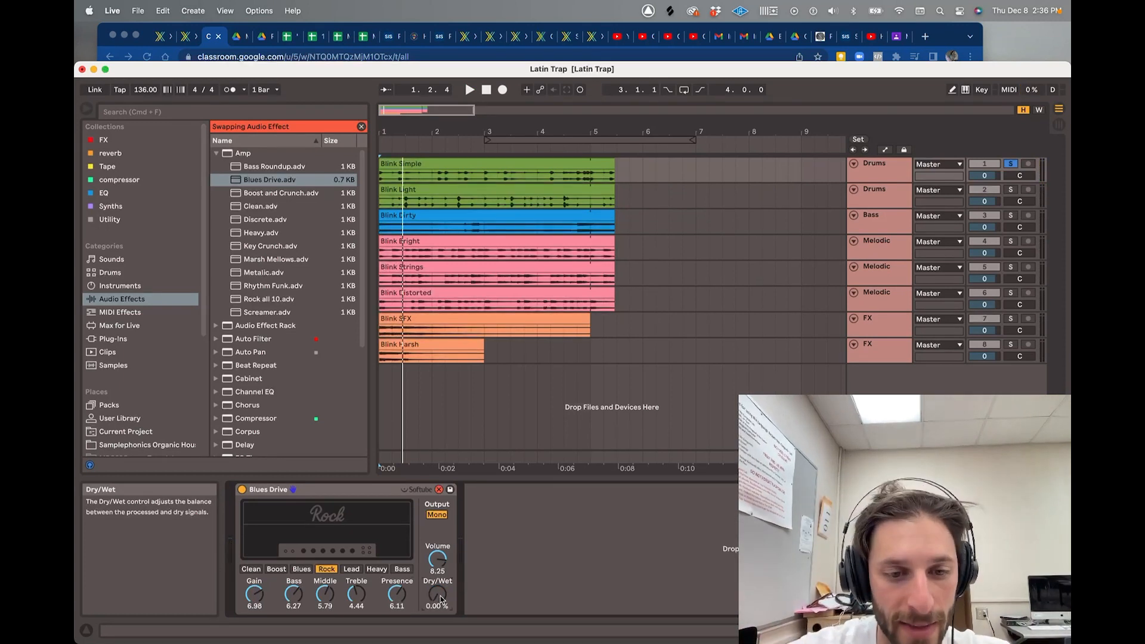
pyautogui.press('space')
pyautogui.moveTo(437, 594); pyautogui.dragTo(437, 521)
pyautogui.press('space')
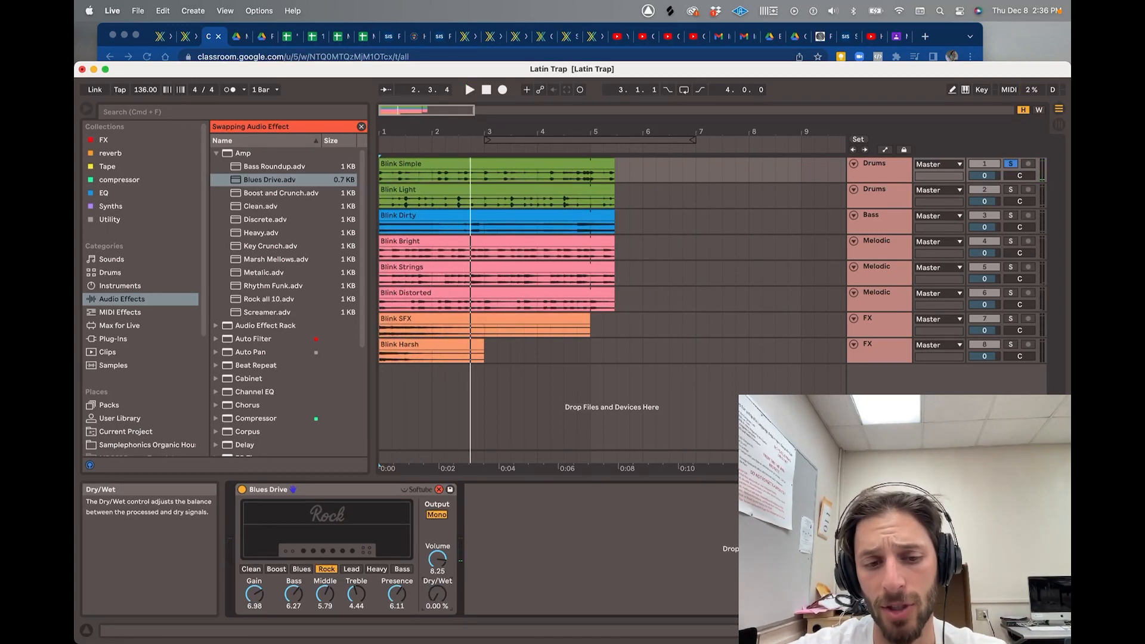
pyautogui.click(218, 154)
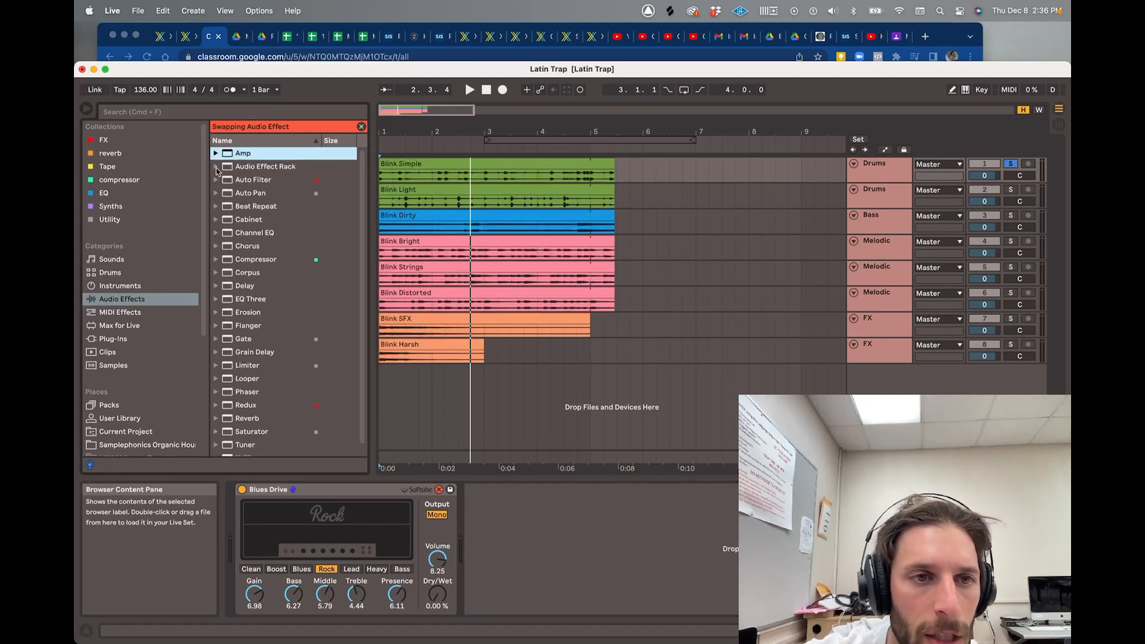
# - Swap in Auto Filter with a light LFO, 5.06 kHz cutoff and 78% resonance
pyautogui.doubleClick(244, 180)
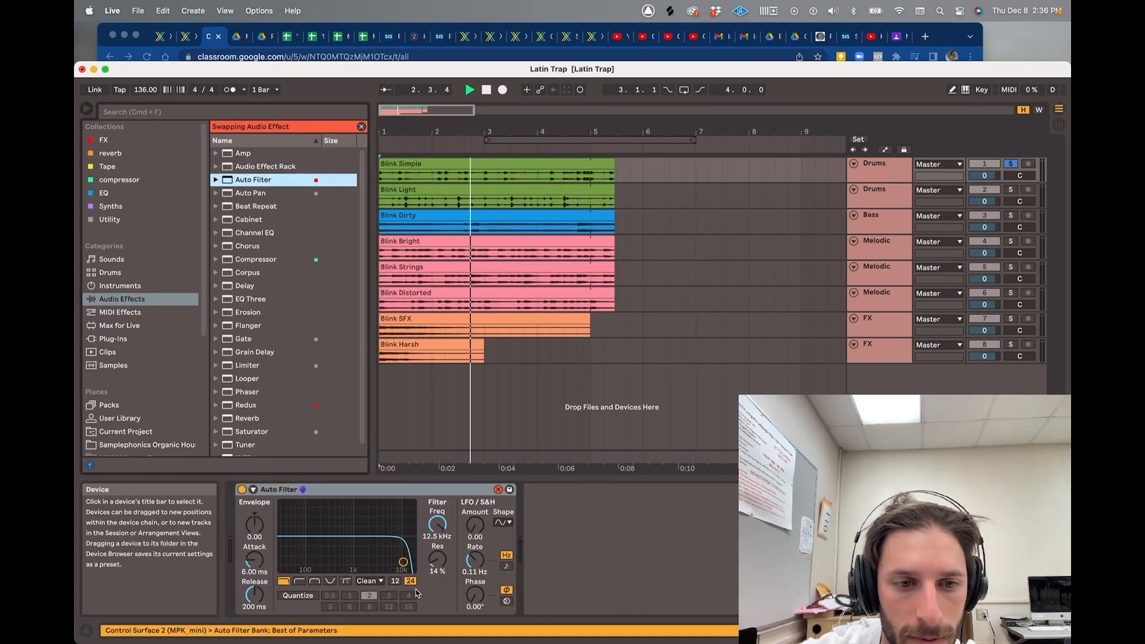
pyautogui.press('space')
pyautogui.press('space')
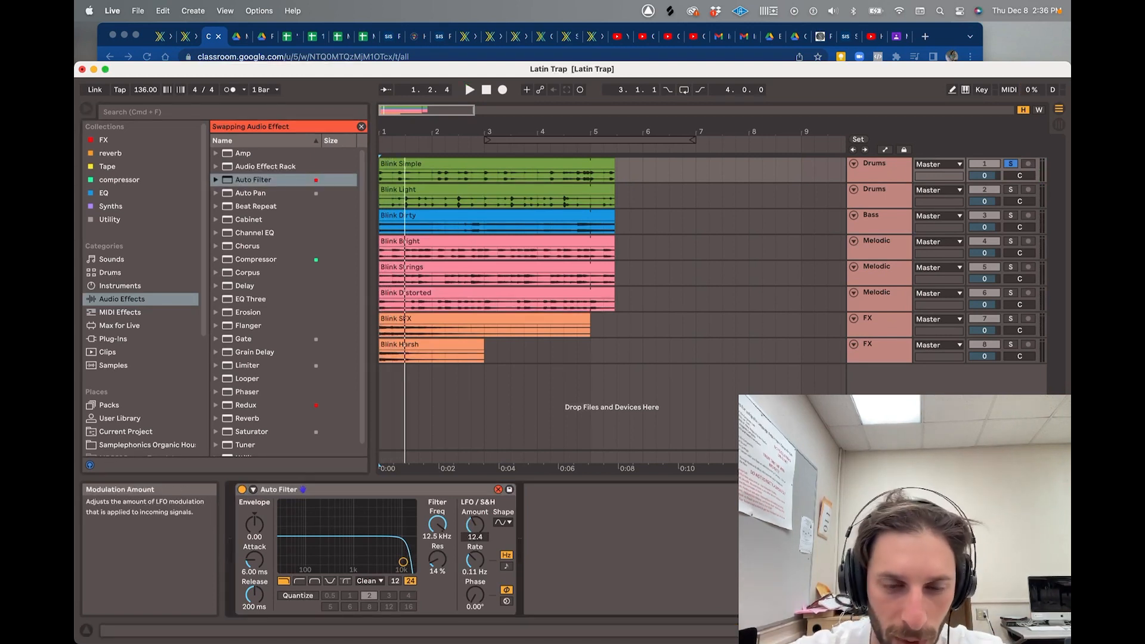
pyautogui.moveTo(479, 525); pyautogui.dragTo(478, 483)
pyautogui.press('space')
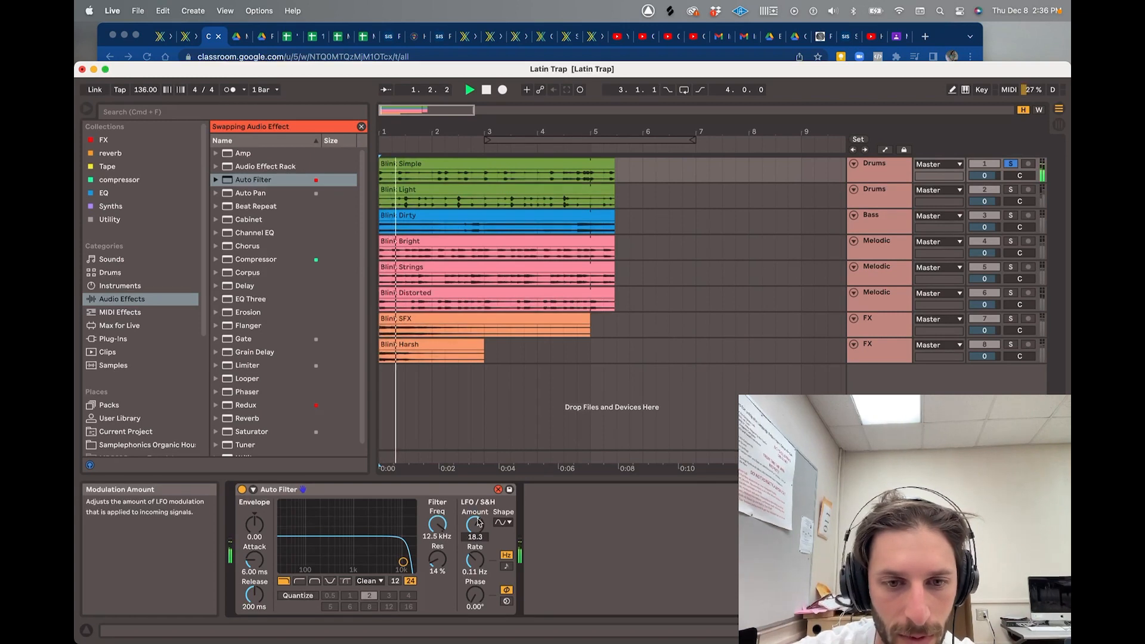
pyautogui.moveTo(479, 526); pyautogui.dragTo(437, 580)
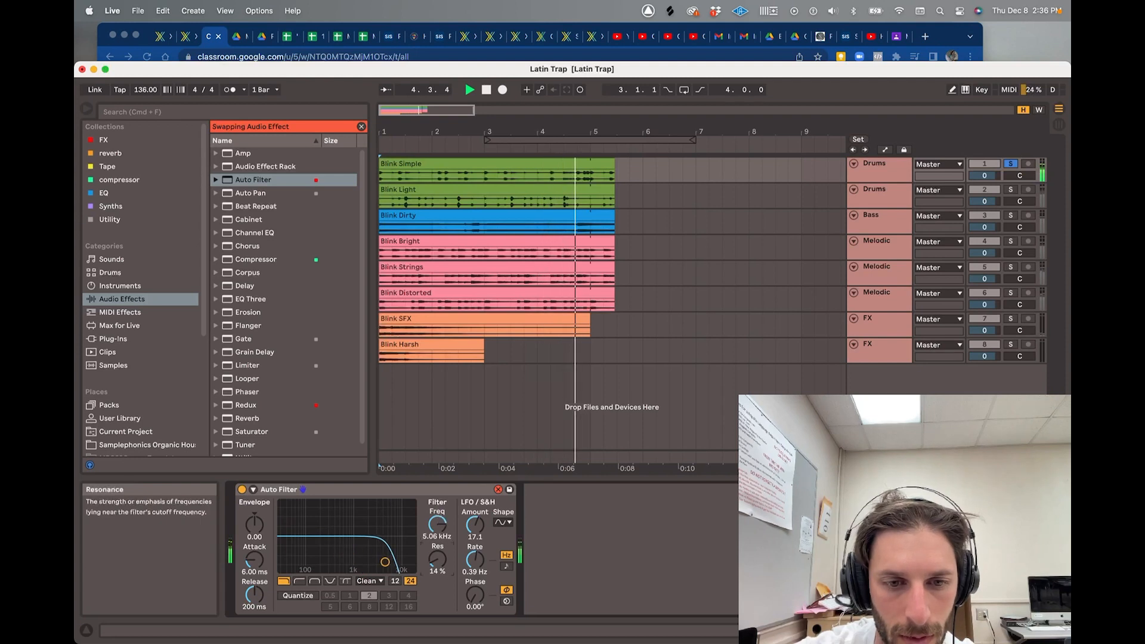
pyautogui.moveTo(339, 562); pyautogui.dragTo(385, 531)
pyautogui.moveTo(437, 559); pyautogui.dragTo(474, 548)
pyautogui.press('space')
pyautogui.press('space')
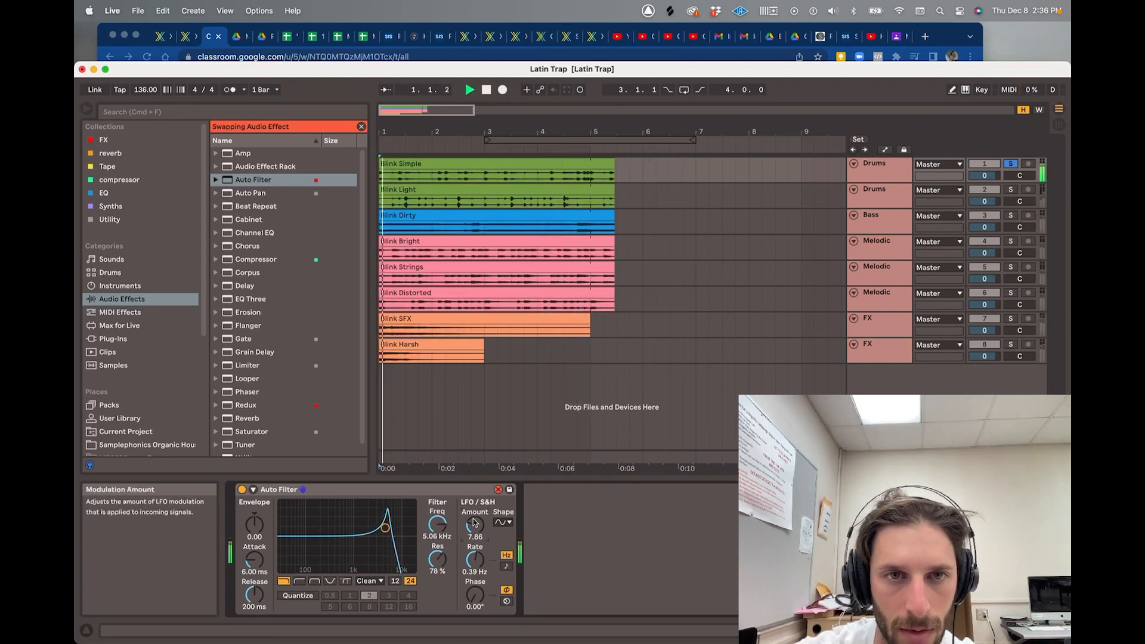
pyautogui.press('space')
# - Loop bars 1–5, then switch the Auto Filter off to hear the unfiltered drums
pyautogui.moveTo(552, 141); pyautogui.dragTo(426, 141)
pyautogui.click(683, 90)
pyautogui.press('space')
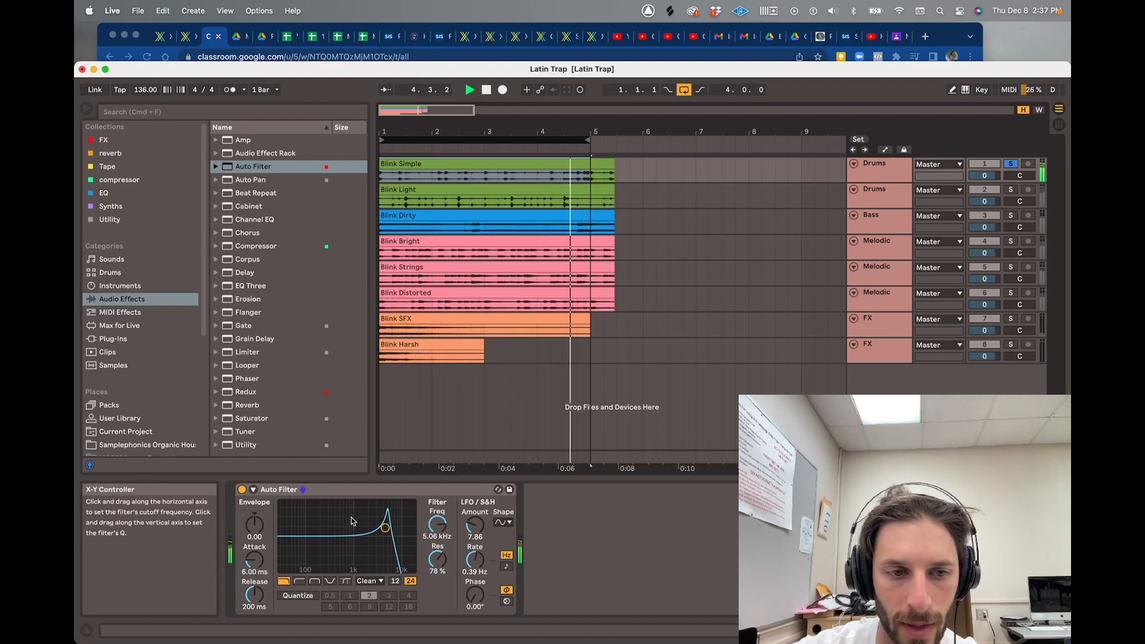
pyautogui.press('space')
pyautogui.click(242, 489)
pyautogui.press('space')
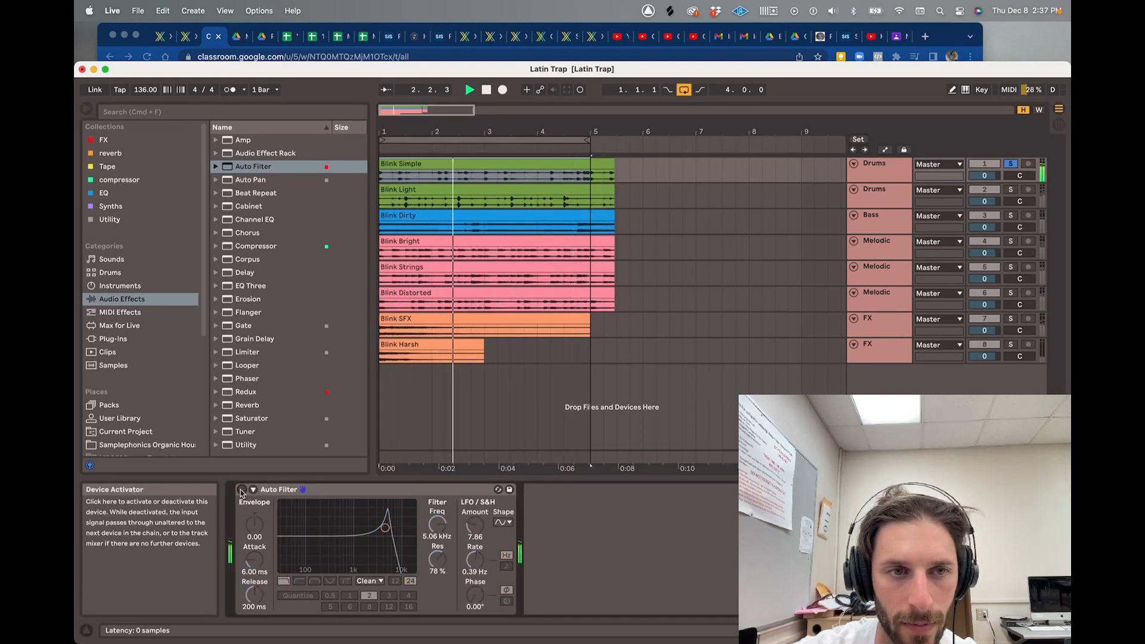
pyautogui.press('space')
# - Load an Amp, then move the Auto Filter after it and switch it back on
pyautogui.doubleClick(244, 141)
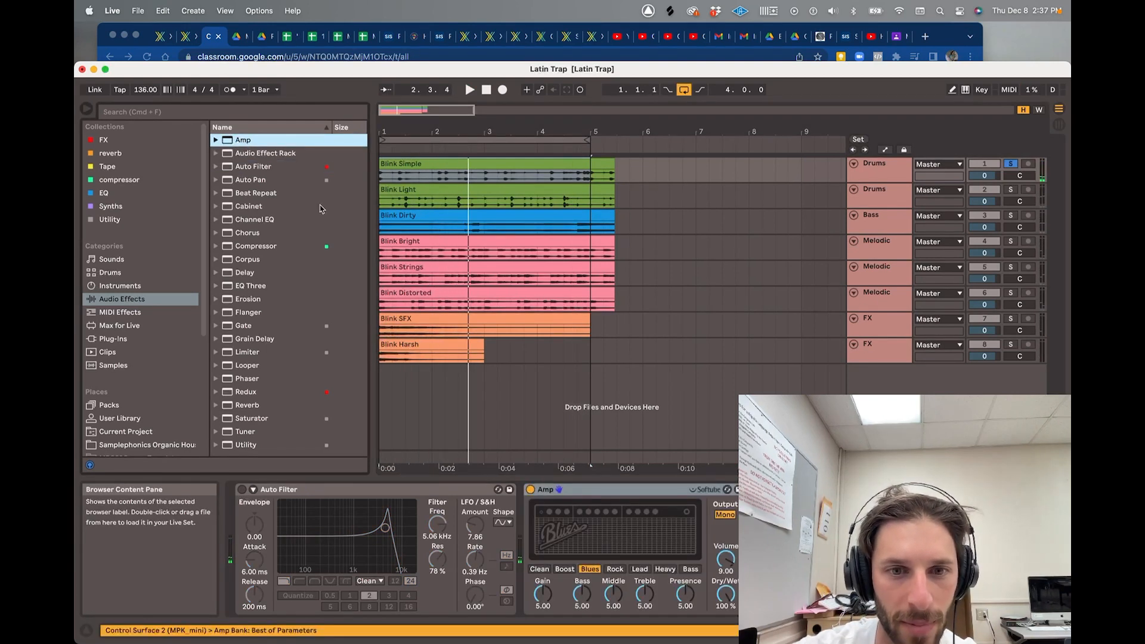
pyautogui.moveTo(284, 494); pyautogui.dragTo(513, 491)
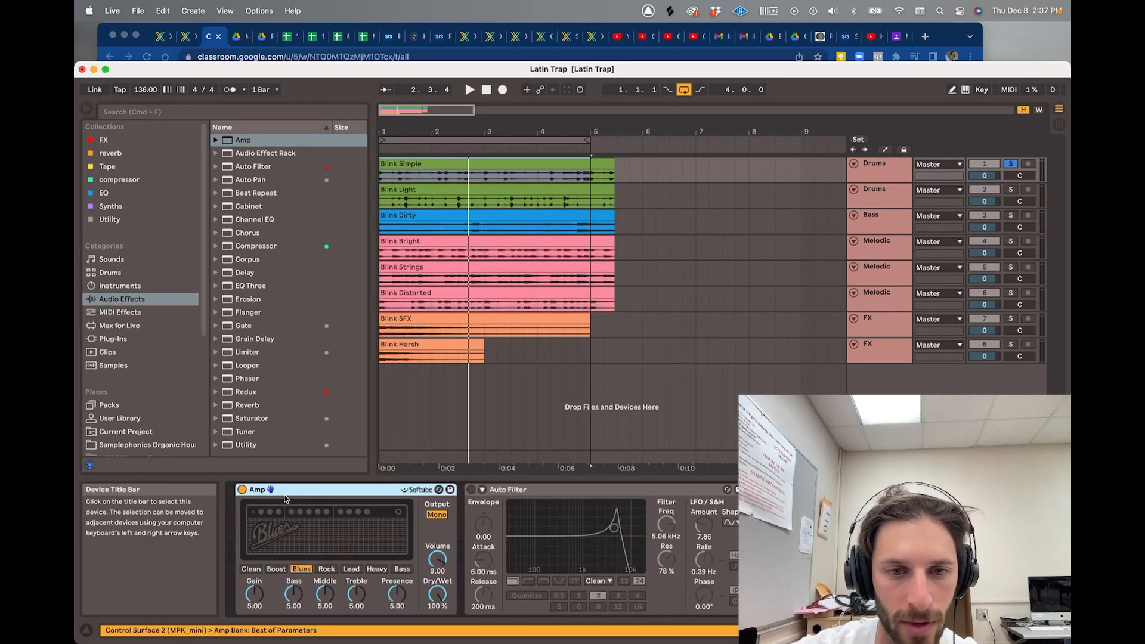
pyautogui.click(471, 489)
# - Lower the Auto Filter resonance to 57% while the arrangement plays
pyautogui.press('space')
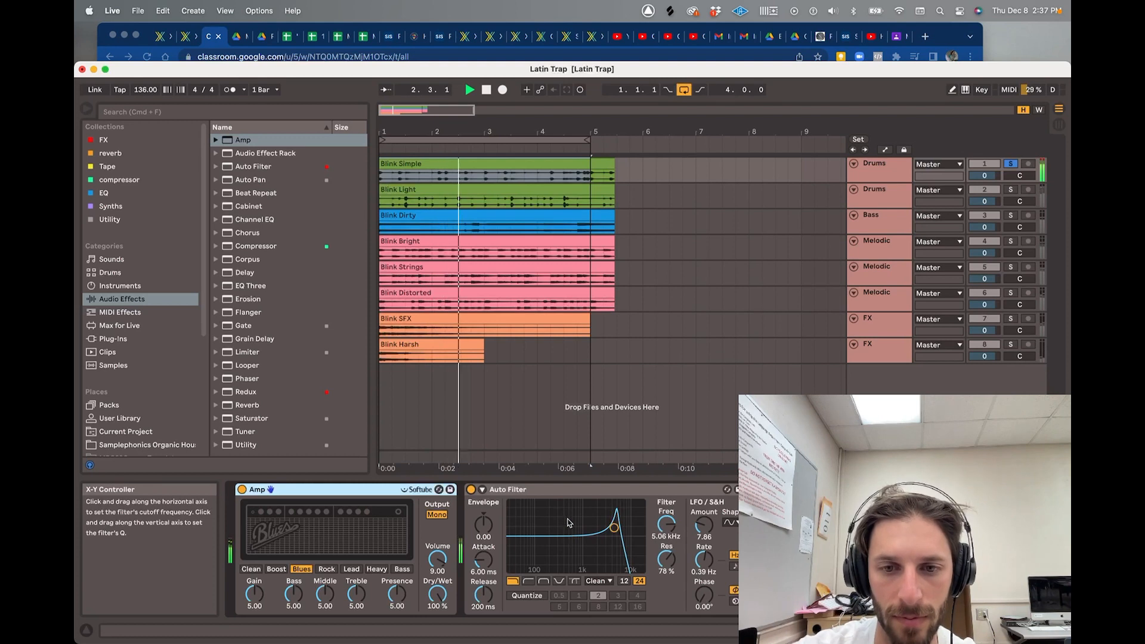
pyautogui.click(666, 559)
pyautogui.moveTo(667, 559); pyautogui.dragTo(666, 578)
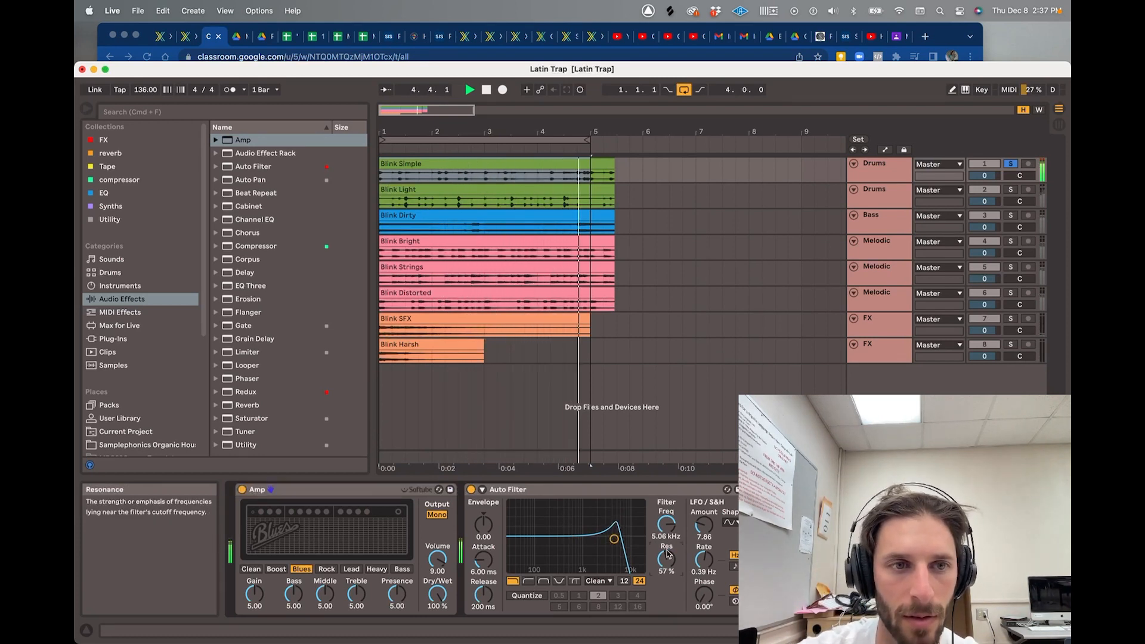
pyautogui.press('space')
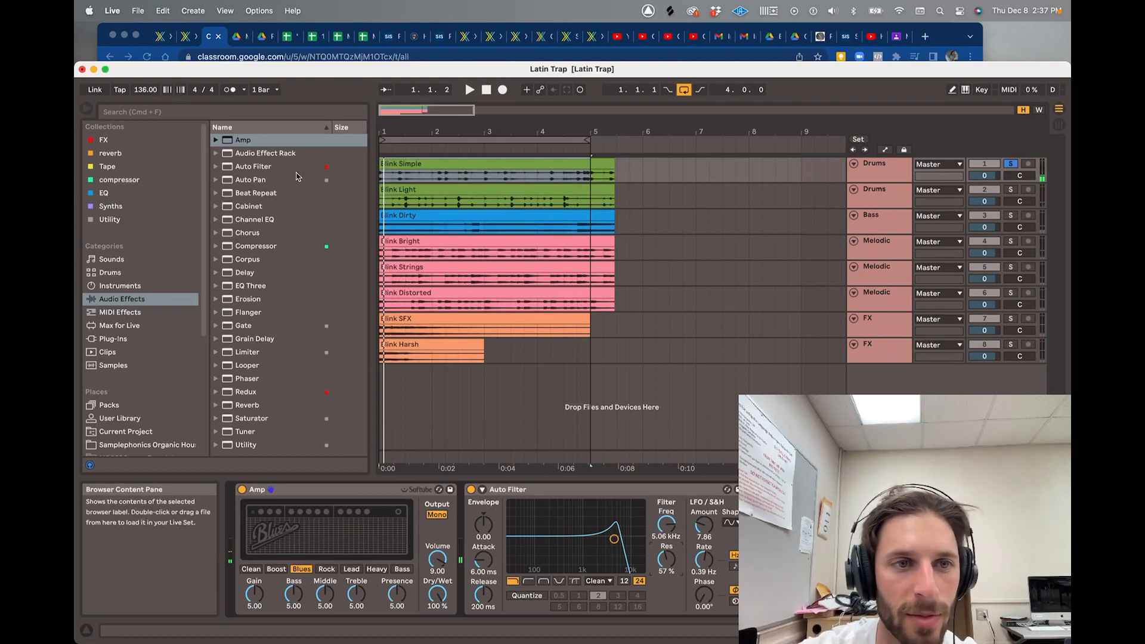
pyautogui.click(250, 180)
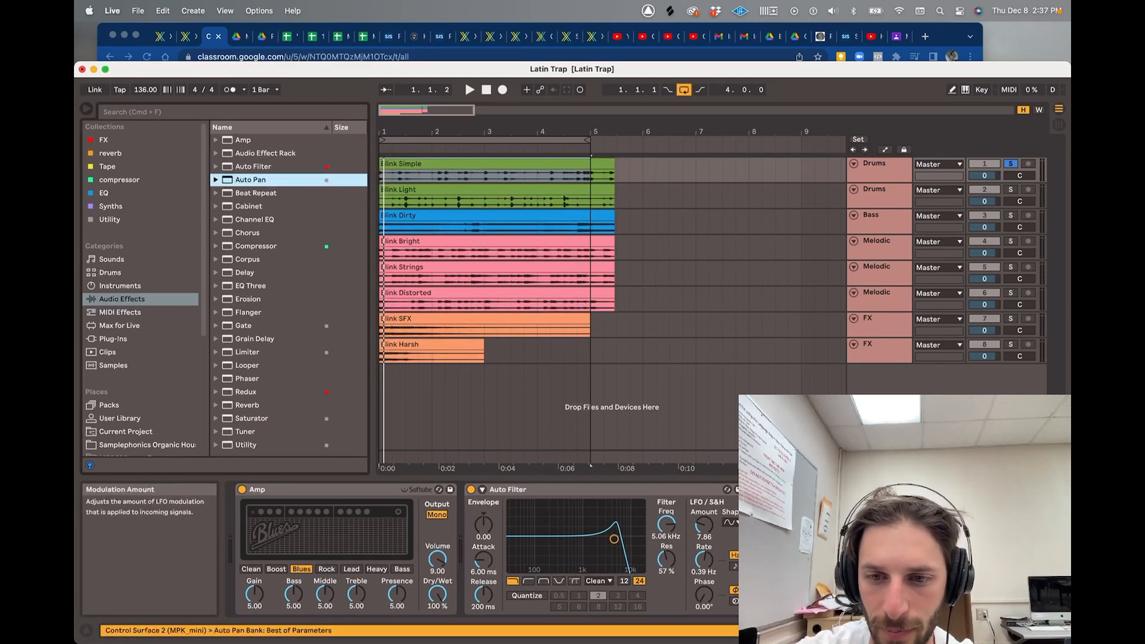
pyautogui.press('space')
pyautogui.press('space')
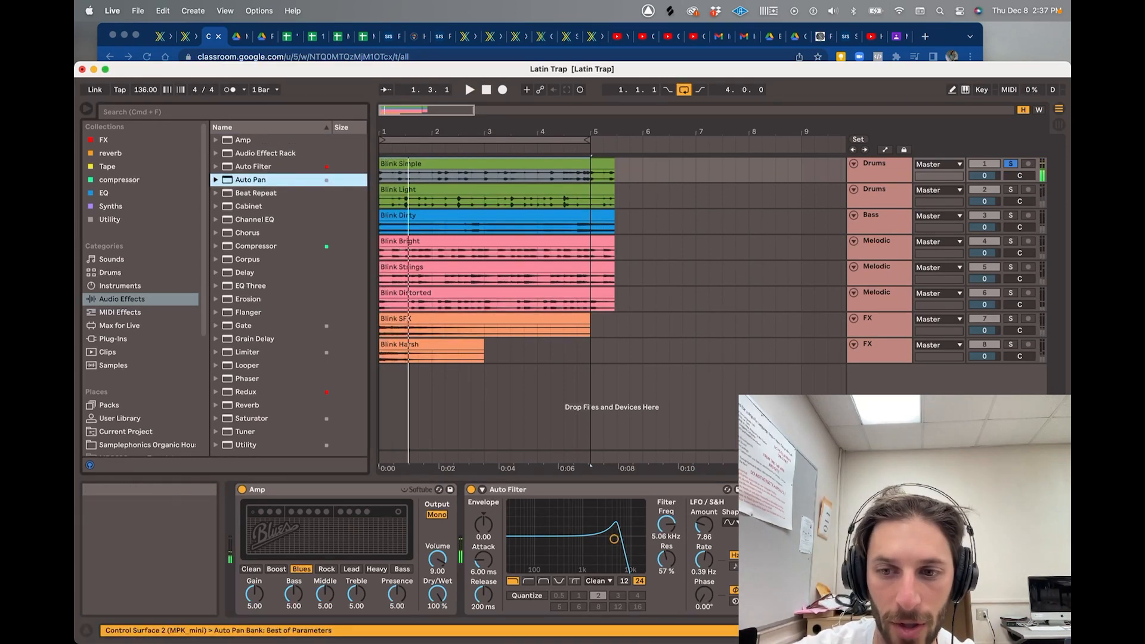
pyautogui.click(913, 490)
pyautogui.click(301, 220)
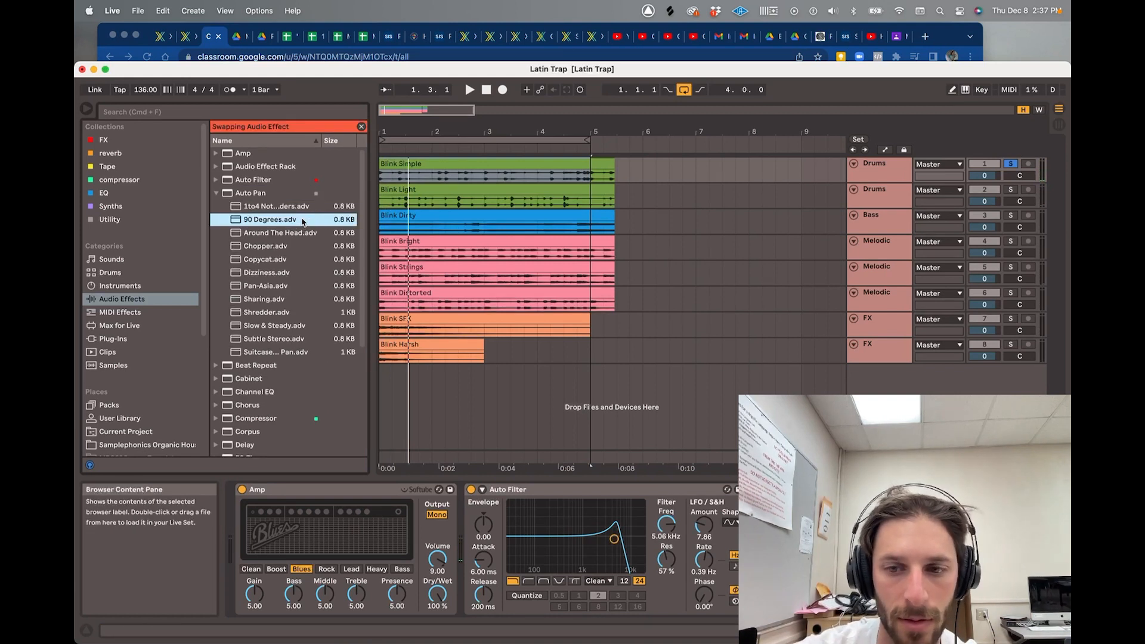
pyautogui.press('space')
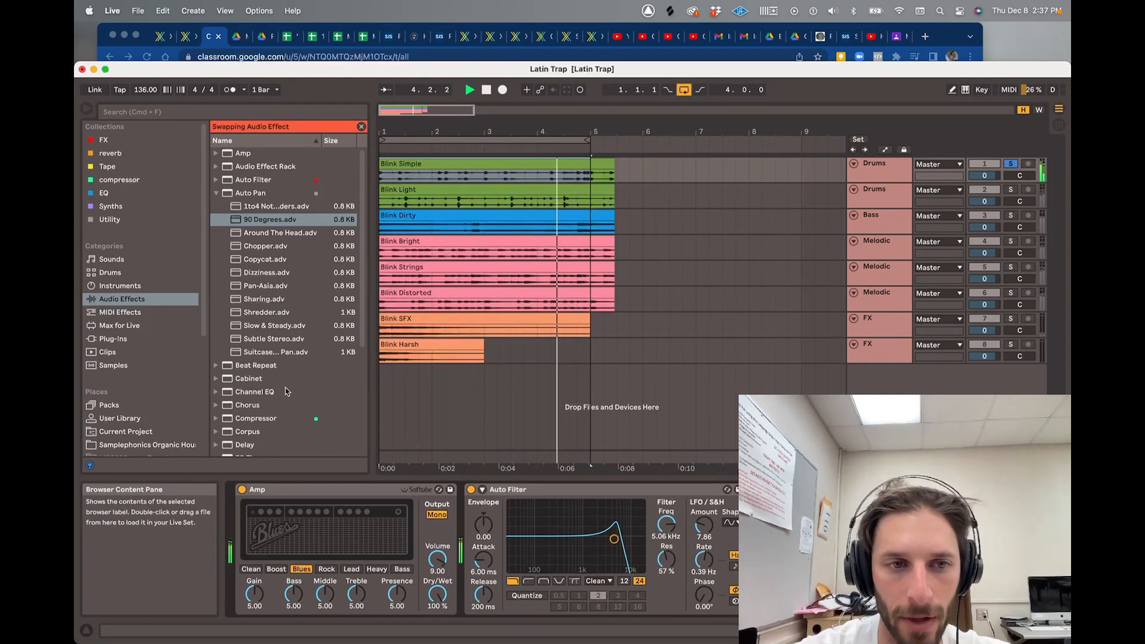
pyautogui.press('space')
pyautogui.click(220, 195)
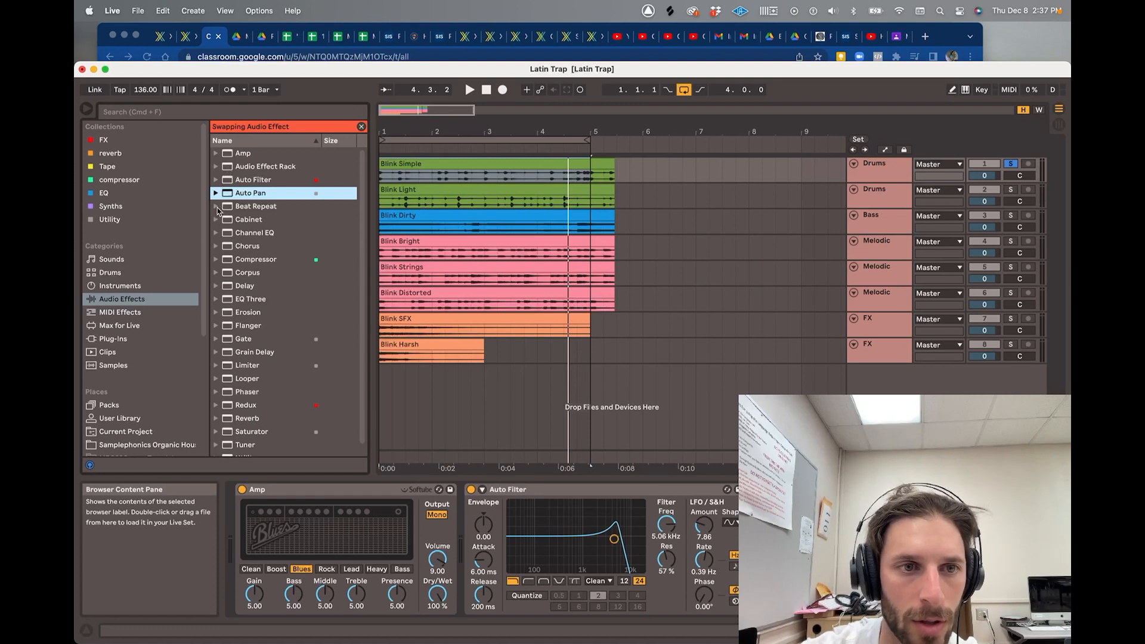
pyautogui.click(218, 207)
pyautogui.click(256, 220)
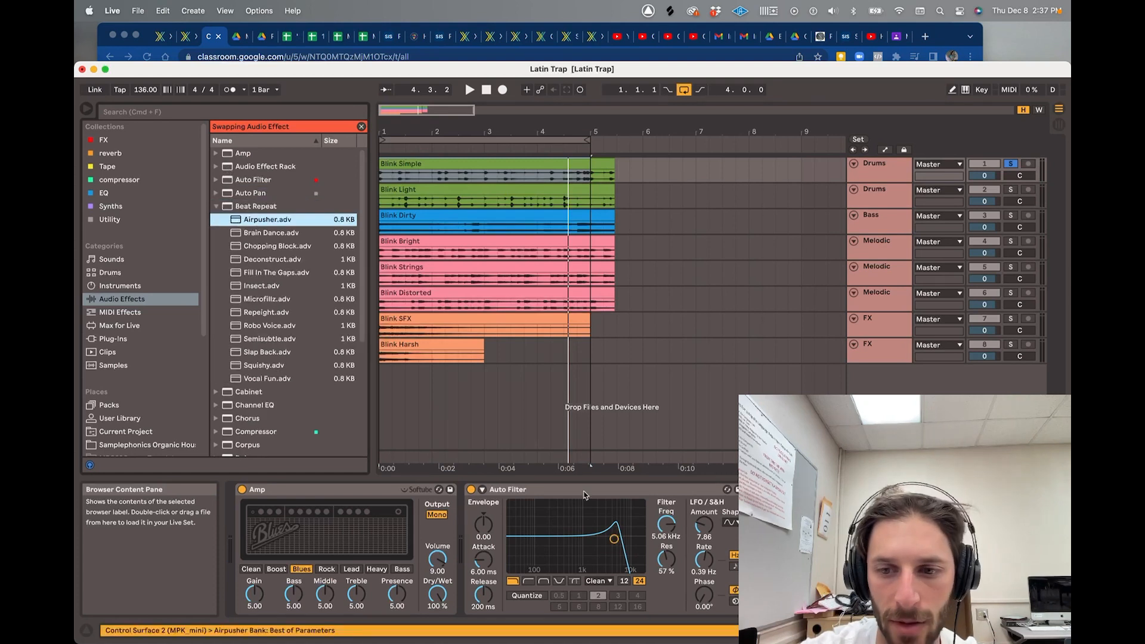
pyautogui.press('space')
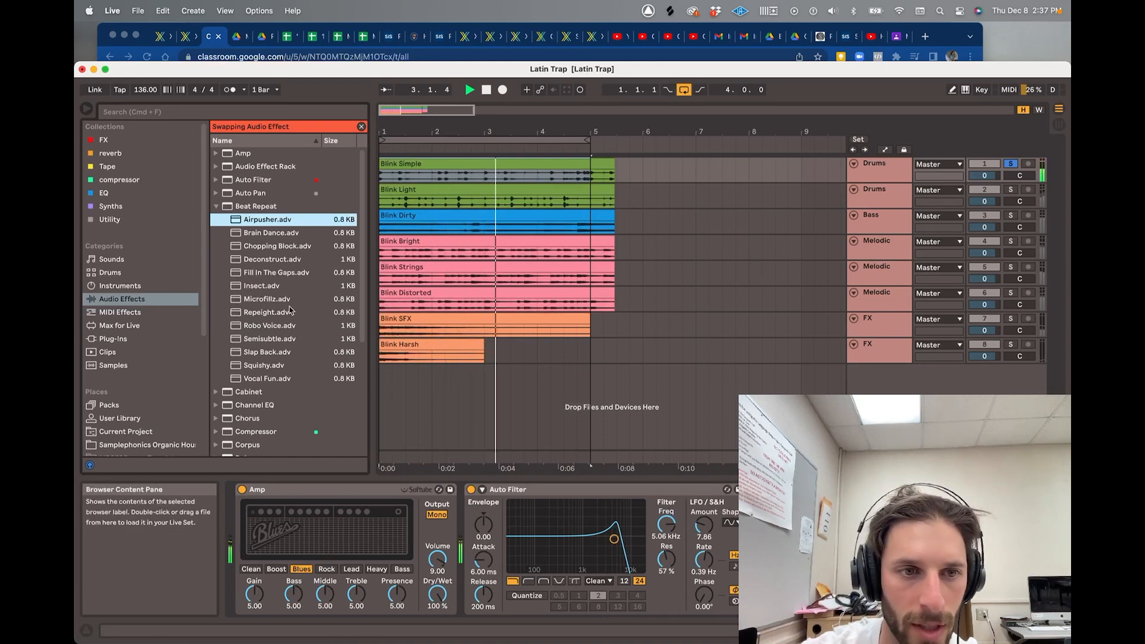
pyautogui.click(287, 287)
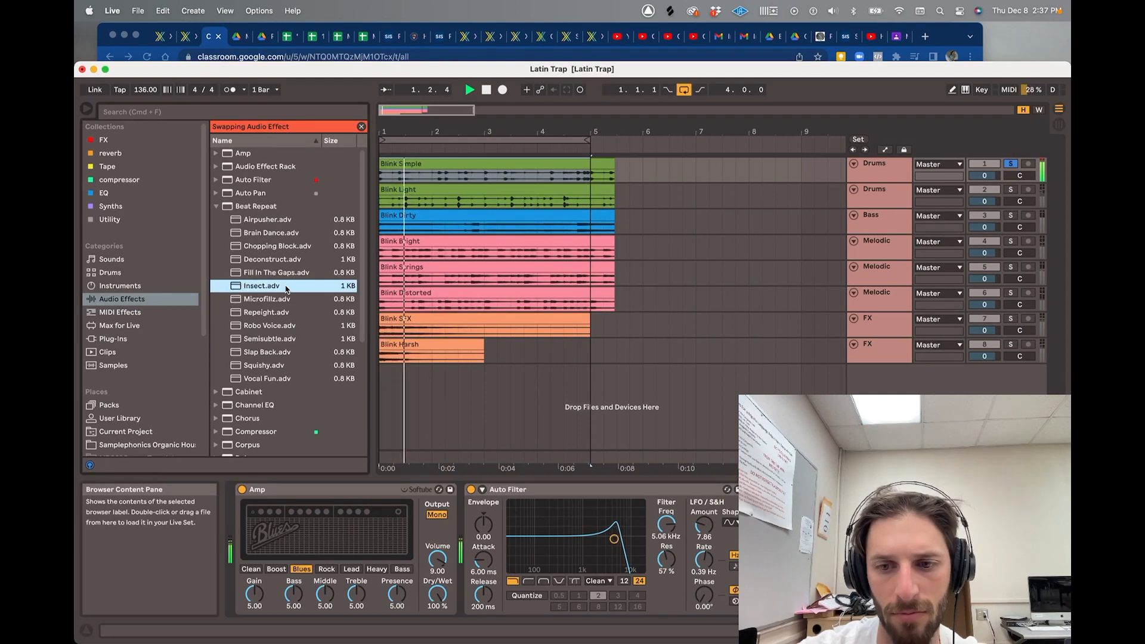
pyautogui.click(771, 523)
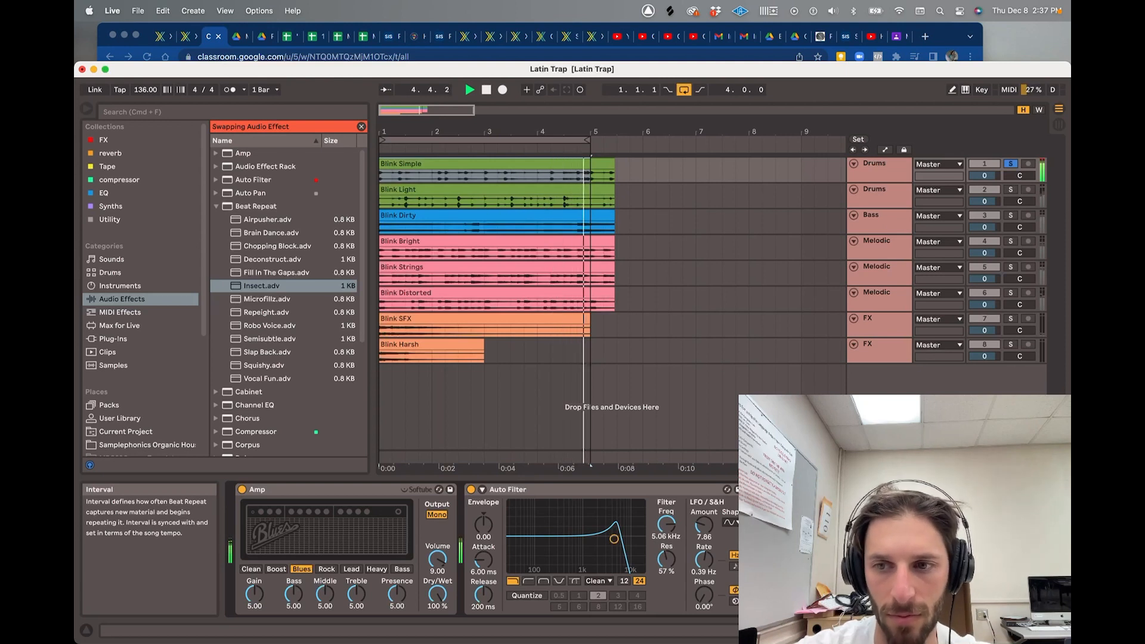
pyautogui.press('space')
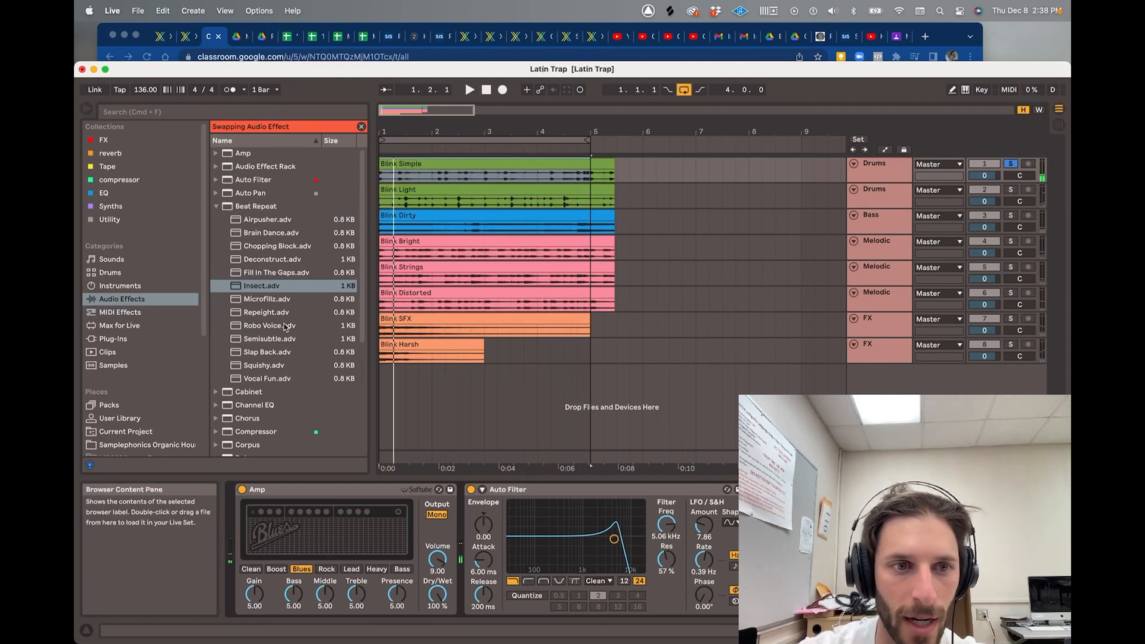
pyautogui.click(217, 206)
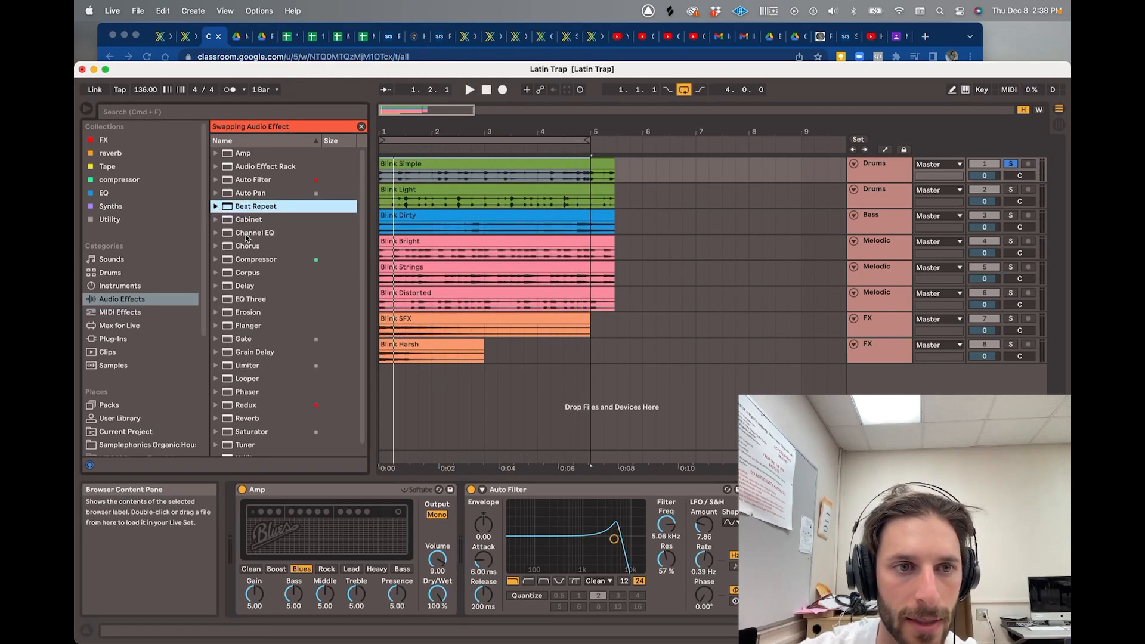
pyautogui.click(231, 219)
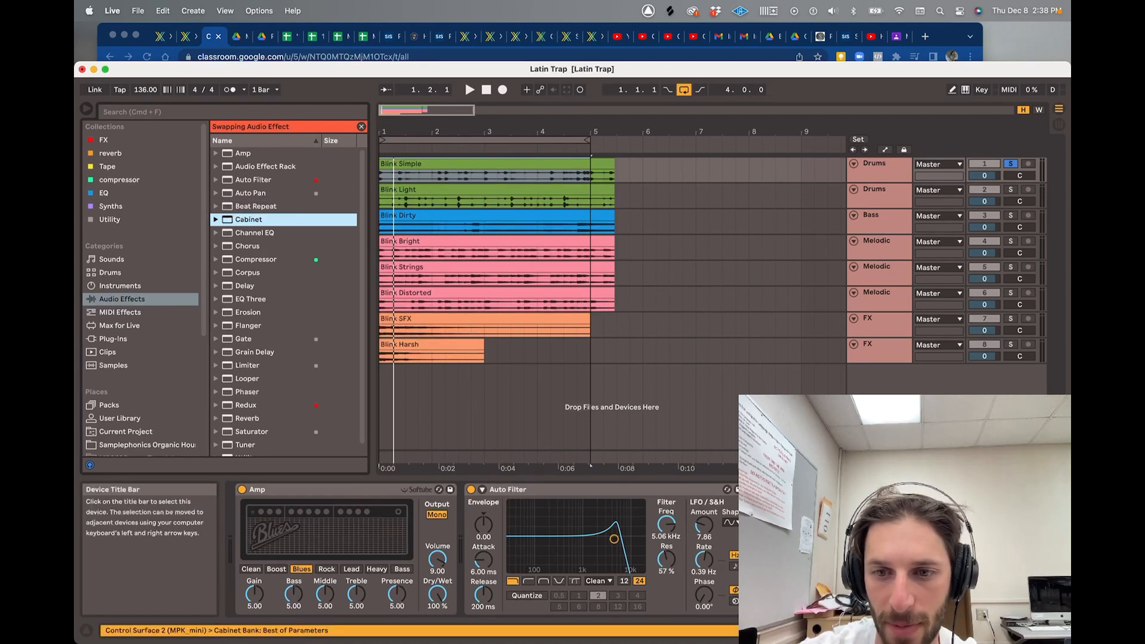
pyautogui.click(781, 490)
pyautogui.press('Delete')
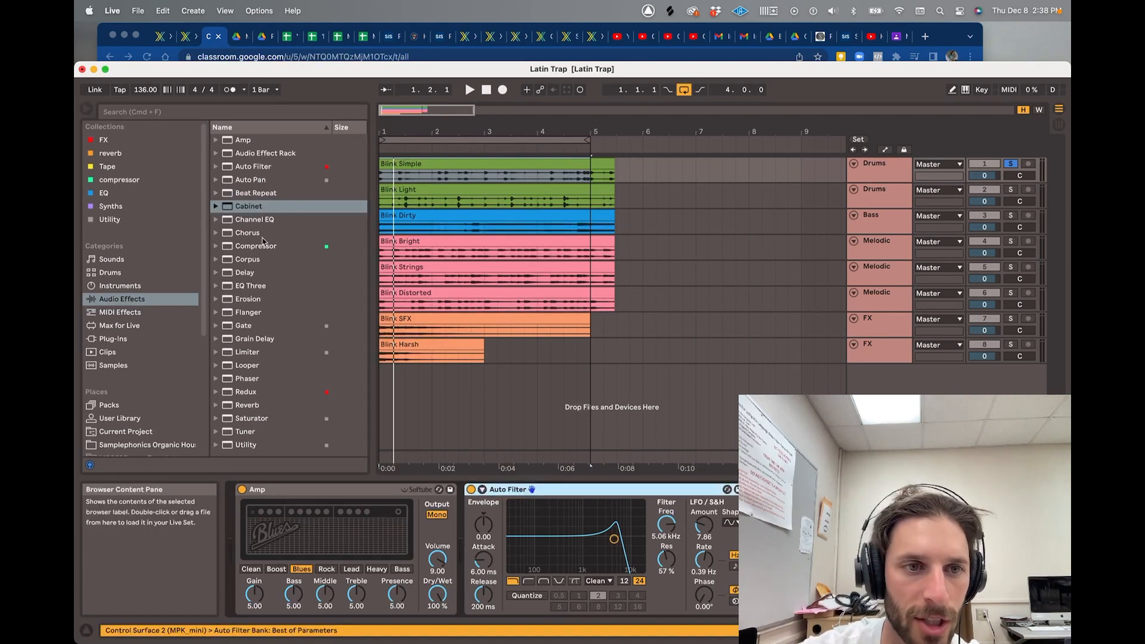
# - Load Grain Delay into the FX track's device chain and audition it
pyautogui.doubleClick(251, 340)
pyautogui.press('space')
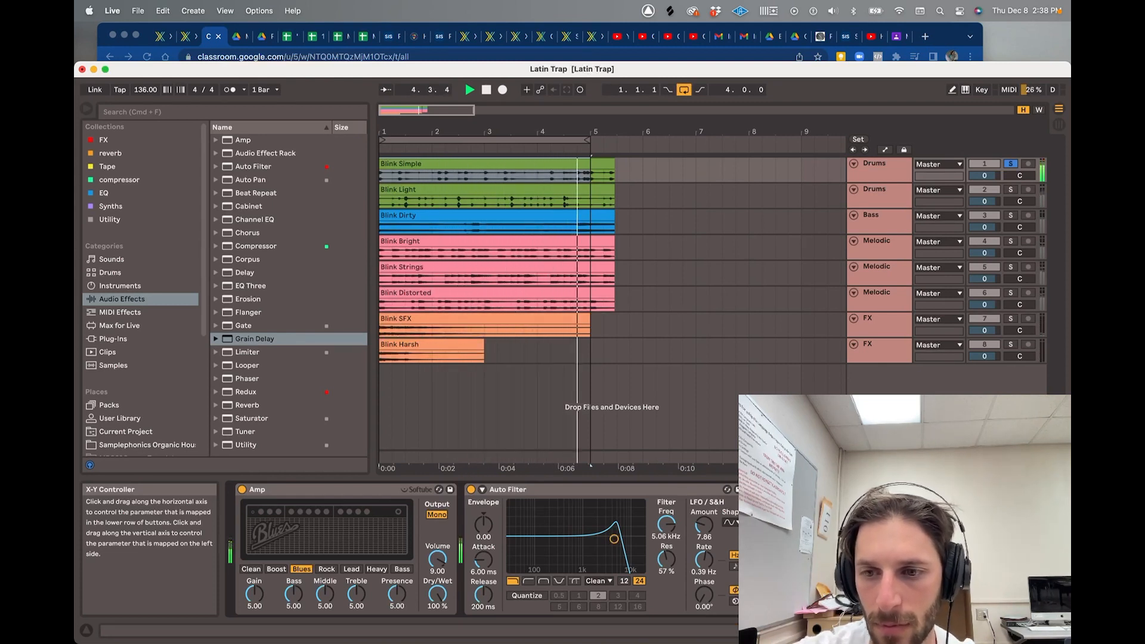
pyautogui.press('space')
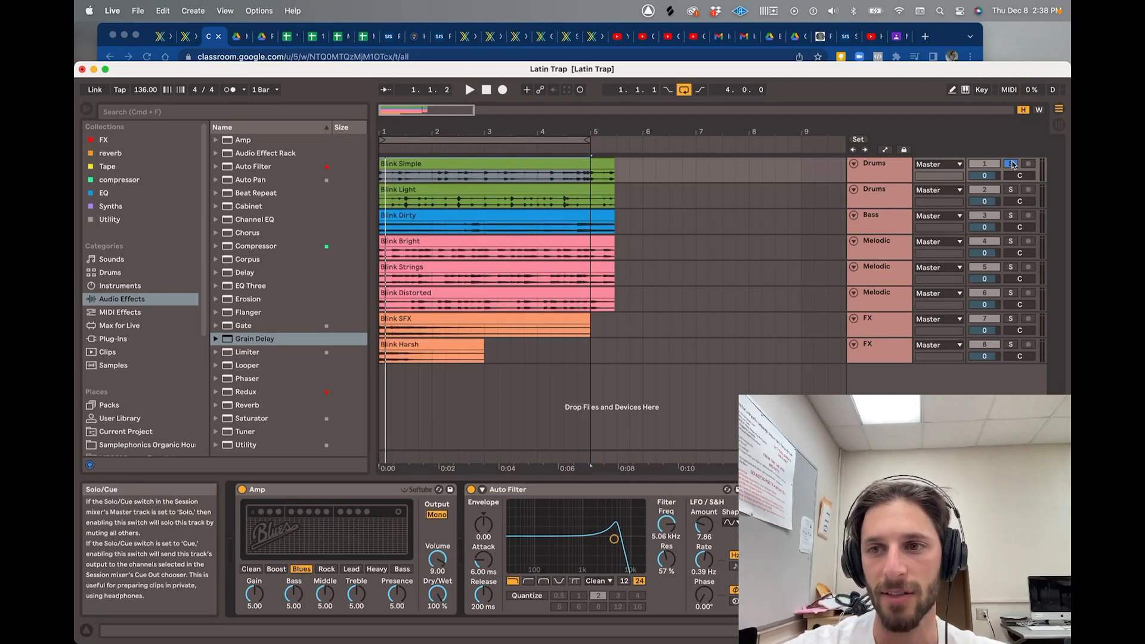
# - Turn off computer keyboard MIDI input and insert a new MIDI track
pyautogui.press('space')
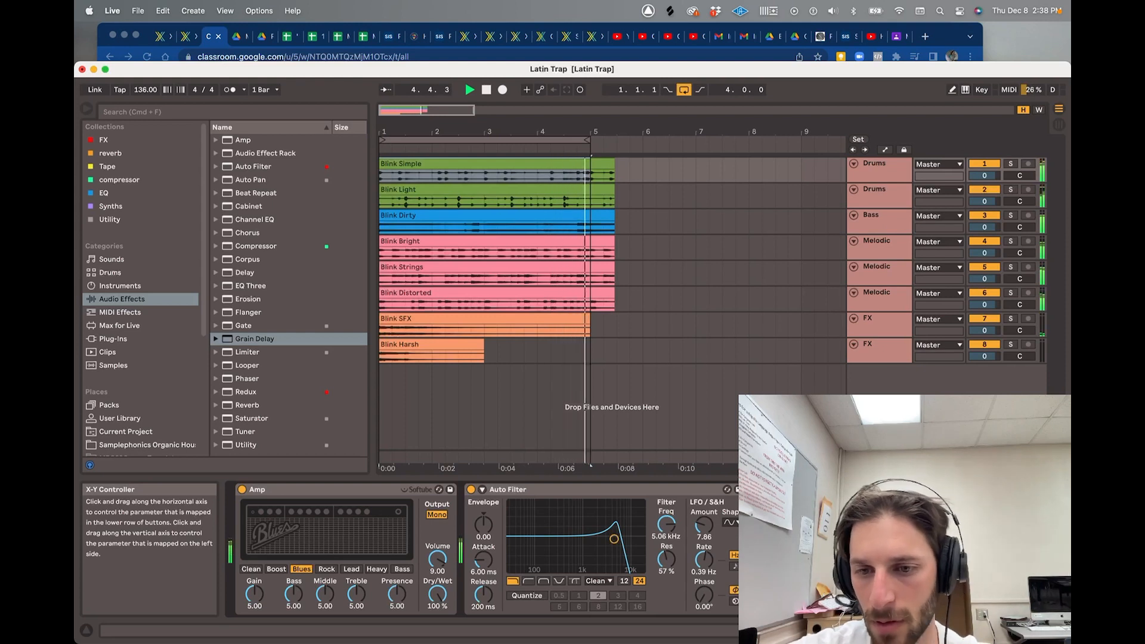
pyautogui.press('space')
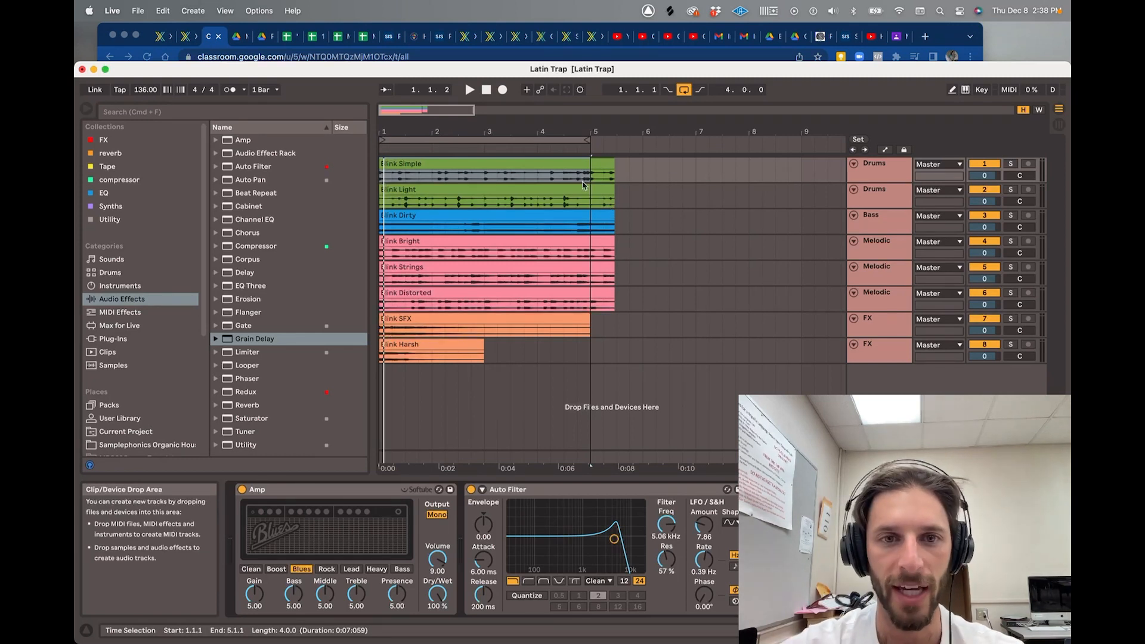
pyautogui.click(966, 90)
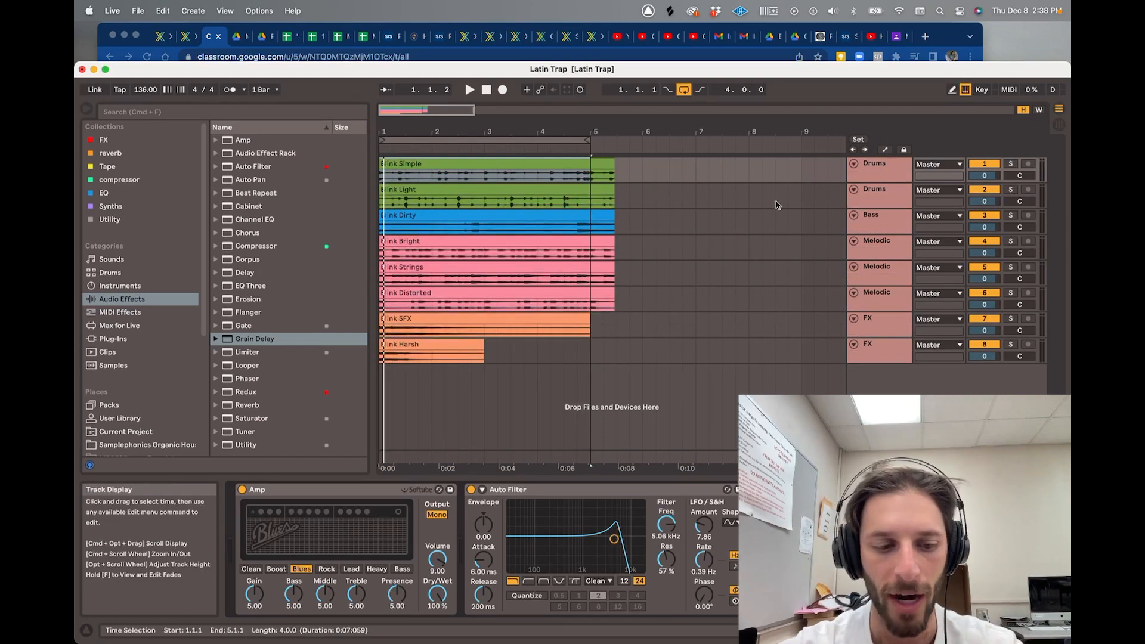
pyautogui.press('super+shift+t')
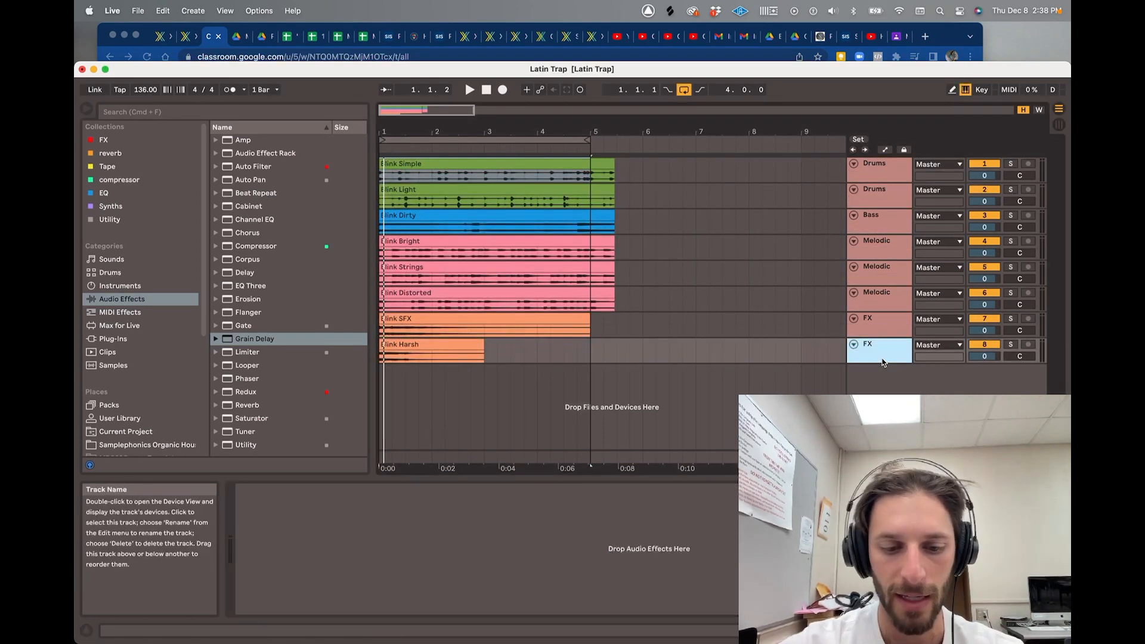
# - Create a one-beat empty MIDI clip on track 9 and enlarge the note editor
pyautogui.moveTo(409, 382); pyautogui.dragTo(422, 381)
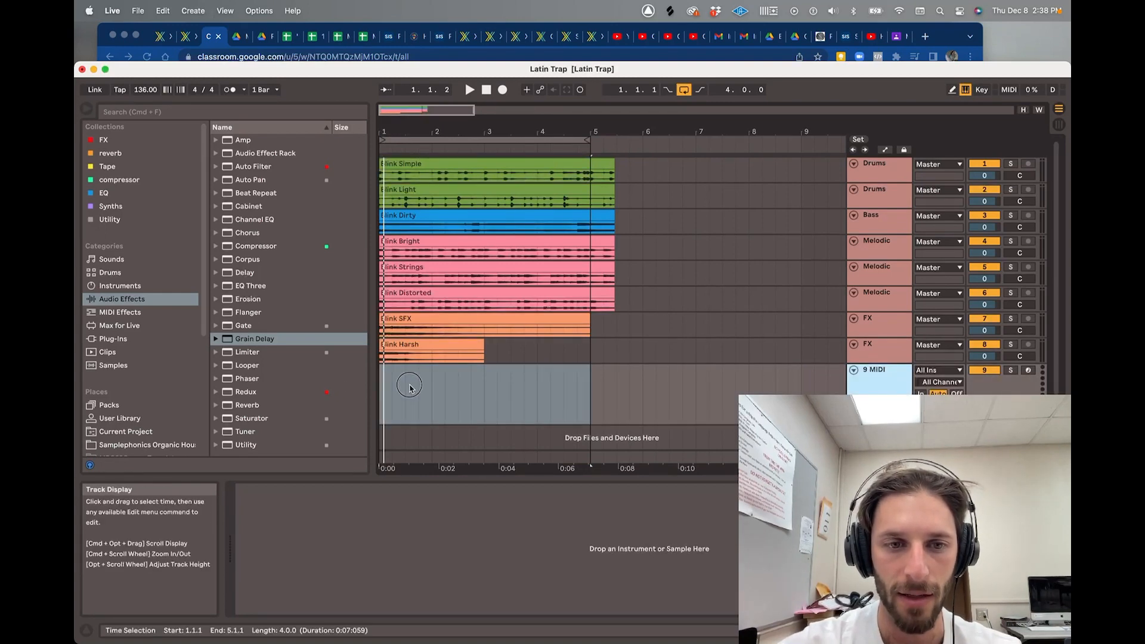
pyautogui.press('super+shift+m')
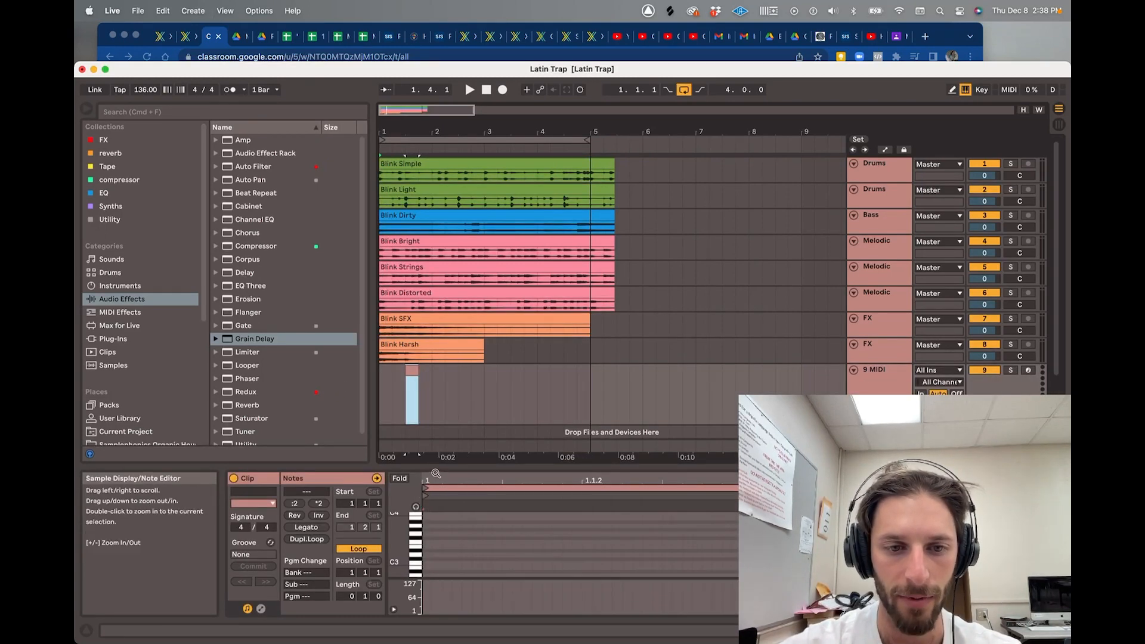
pyautogui.moveTo(453, 467); pyautogui.dragTo(460, 228)
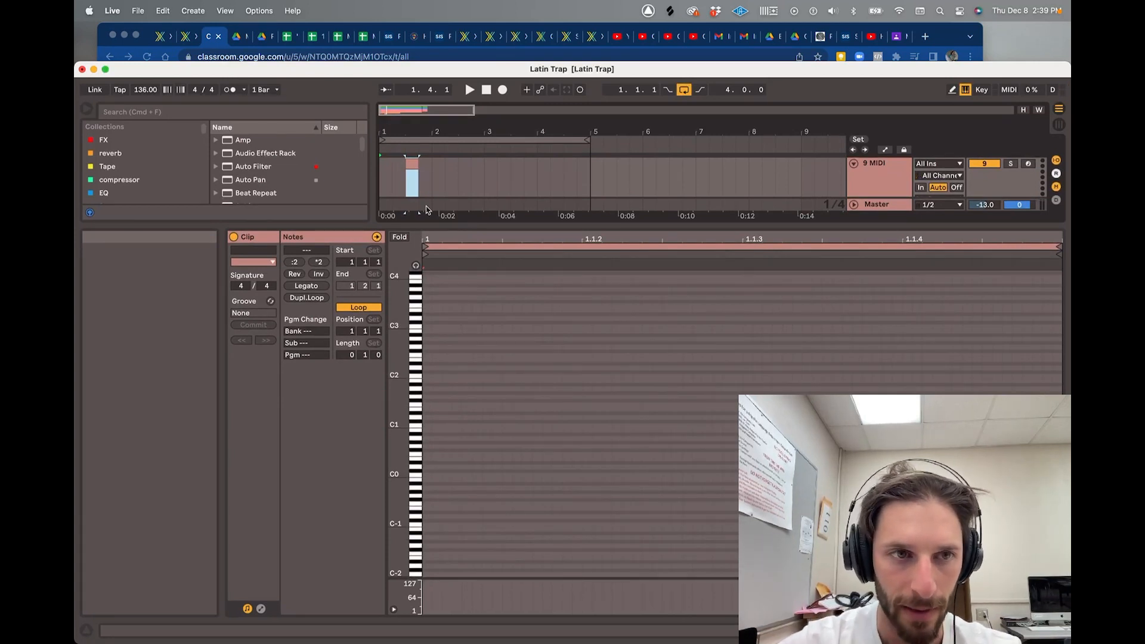
pyautogui.scroll(-5, 146, 186)
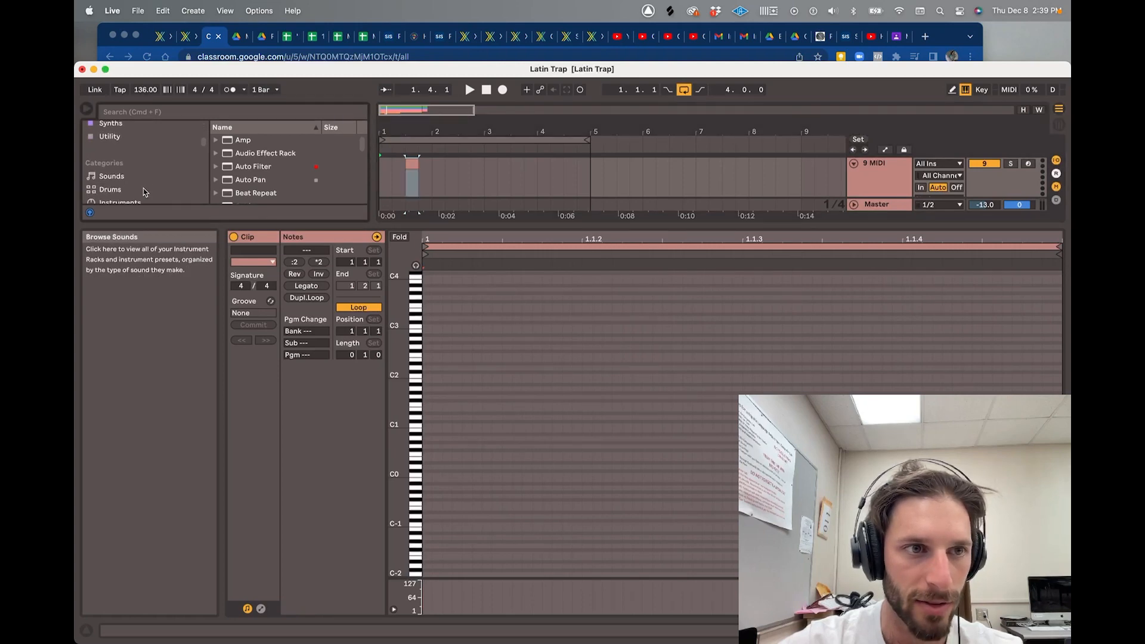
# - Load the Electric instrument from Instruments onto the new MIDI track
pyautogui.click(120, 201)
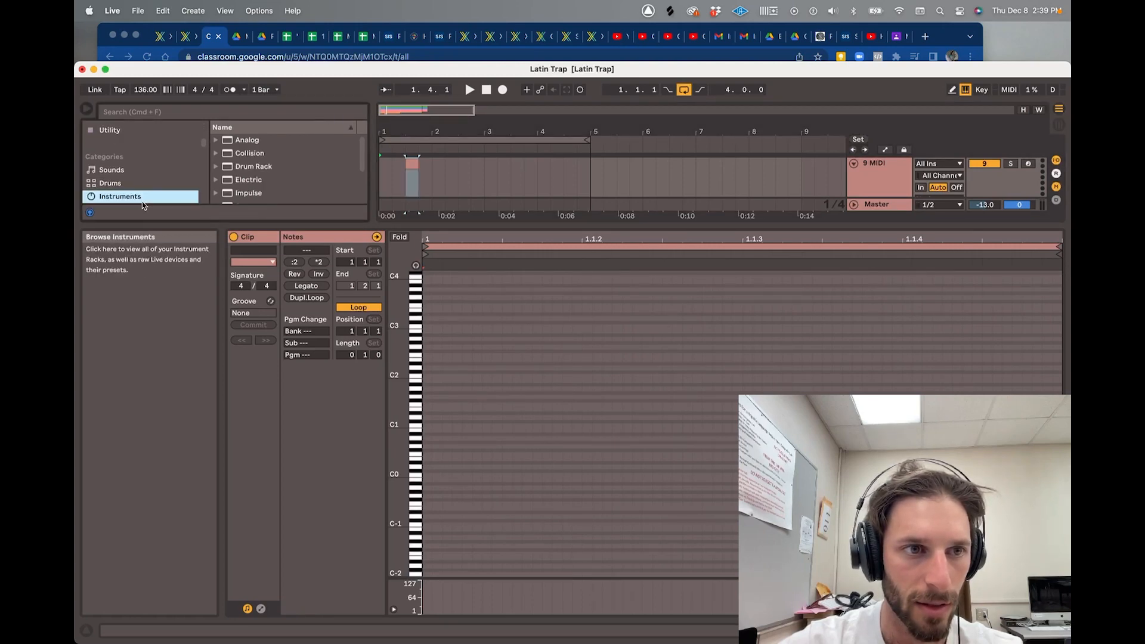
pyautogui.click(247, 182)
pyautogui.doubleClick(245, 182)
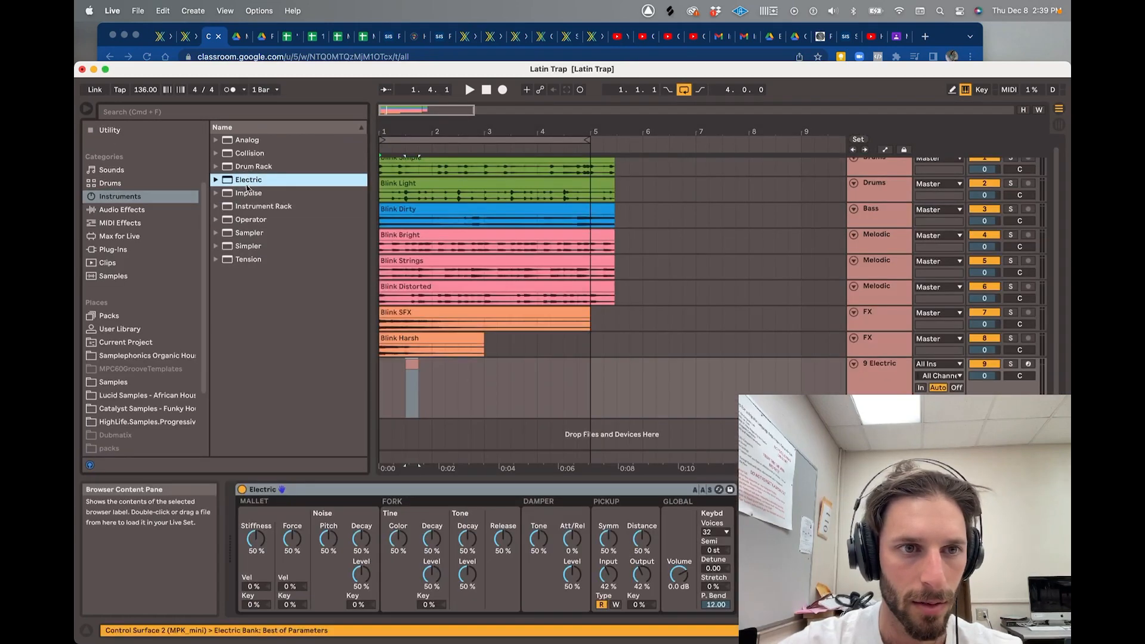
pyautogui.click(216, 180)
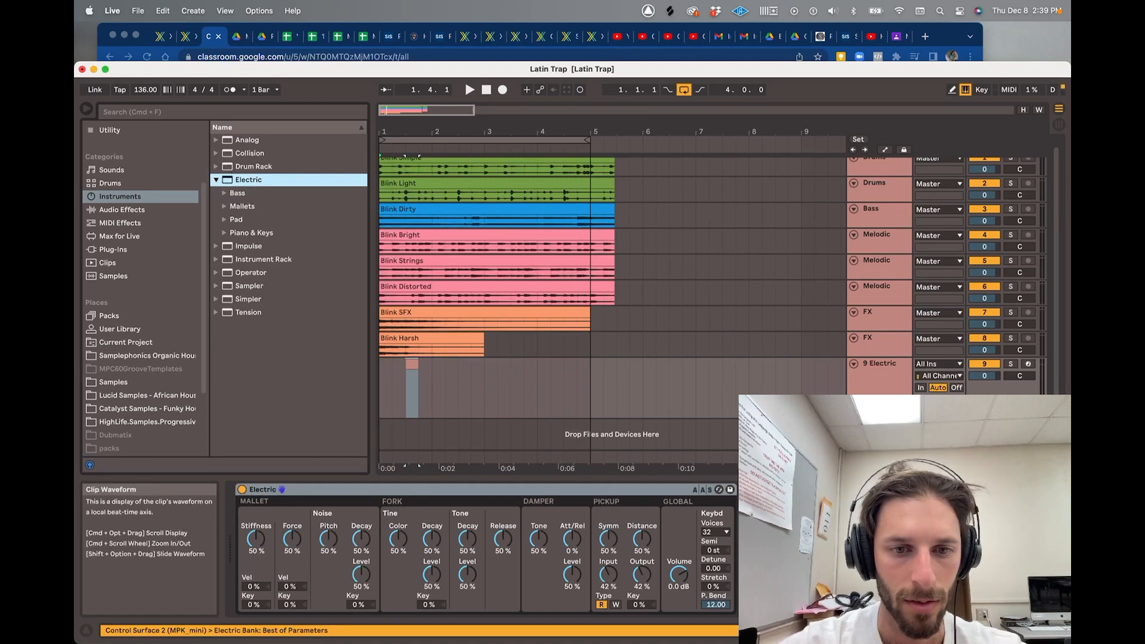
# - Arm the 9 Electric track, show automation lanes, and select the first Drums track
pyautogui.click(1028, 363)
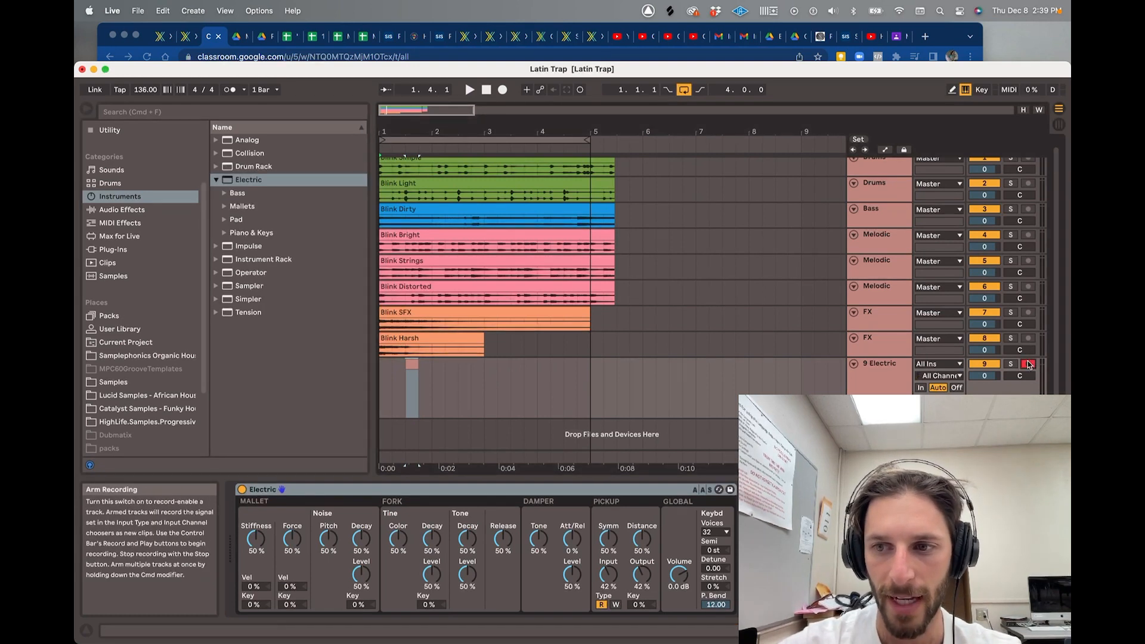
pyautogui.click(902, 385)
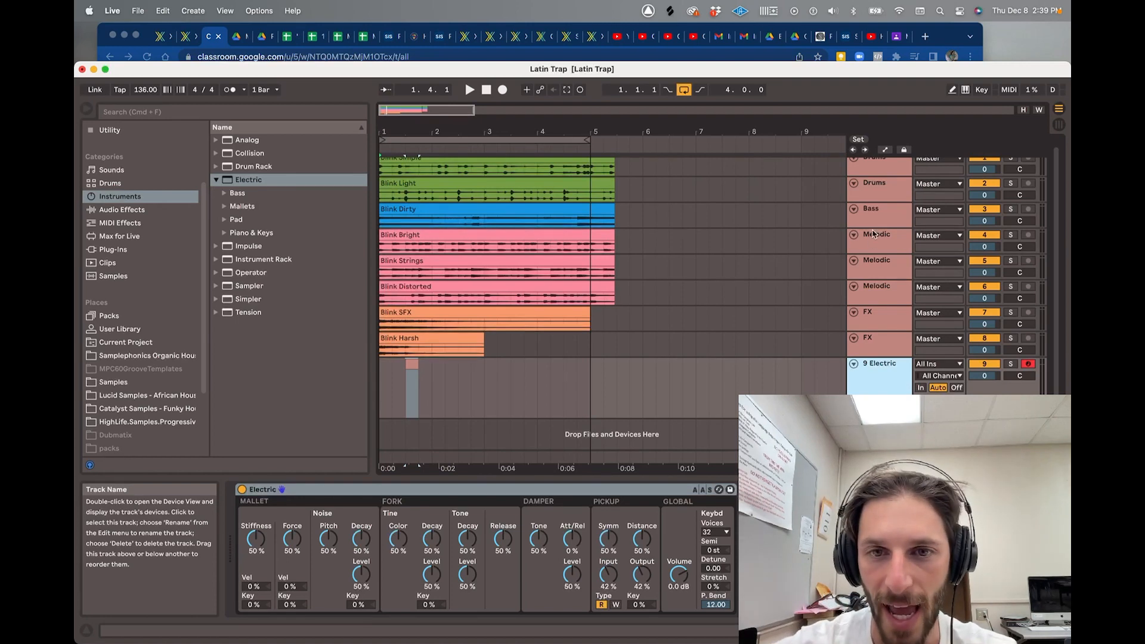
pyautogui.press('a')
pyautogui.click(885, 164)
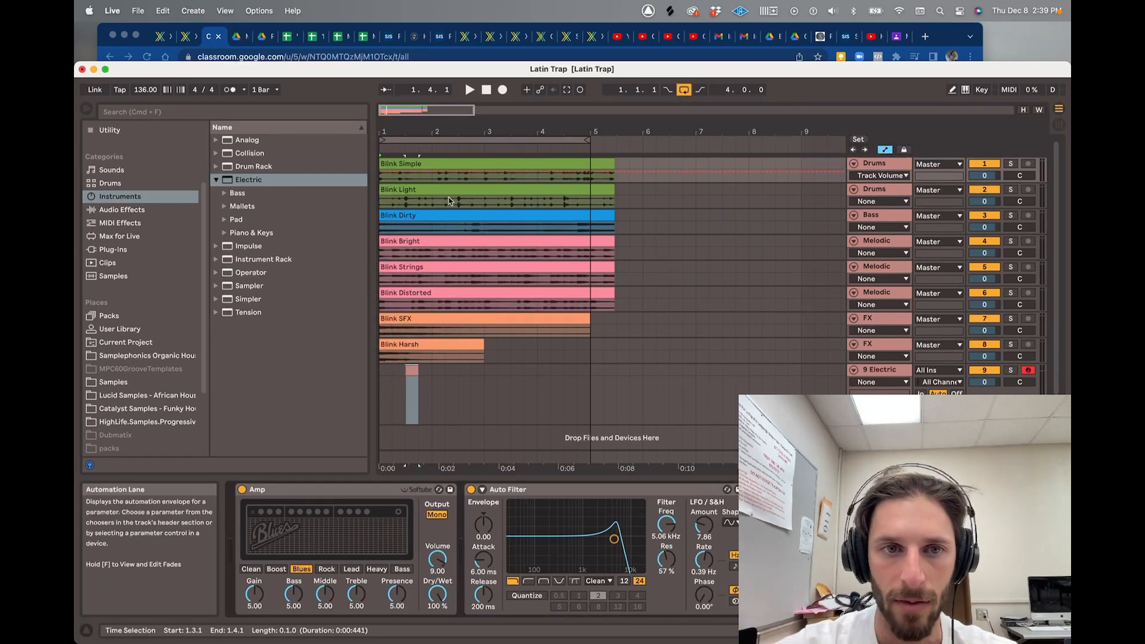
# - Draw a Drums volume fade to silence by bar 5 and listen to it
pyautogui.click(418, 173)
pyautogui.moveTo(419, 171); pyautogui.dragTo(589, 181)
pyautogui.press('space')
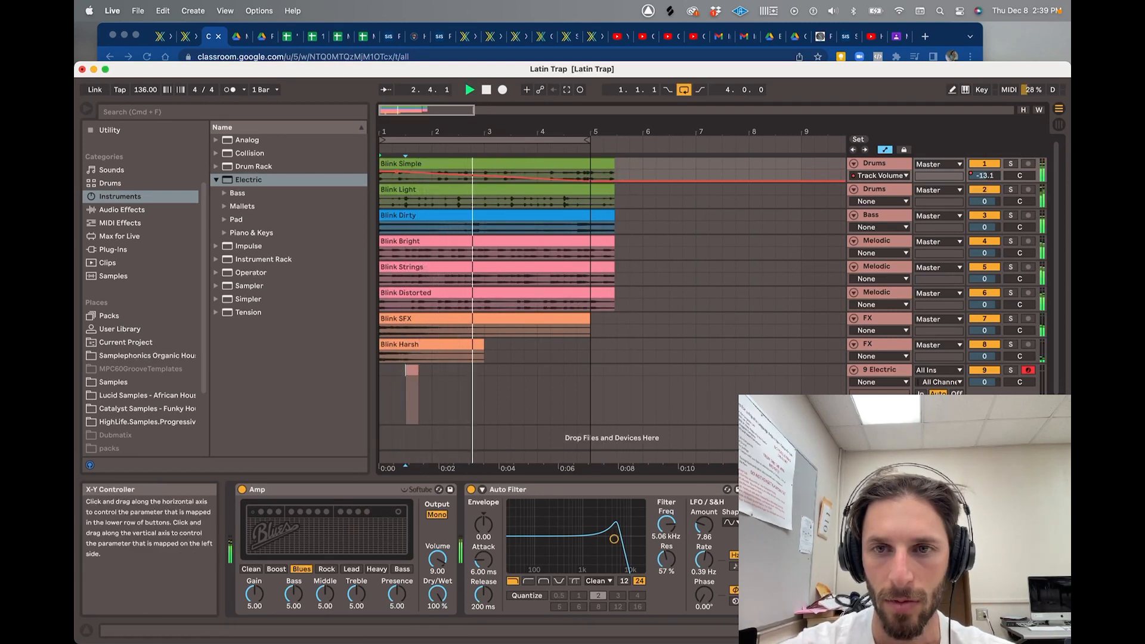
pyautogui.press('space')
# - Solo and enlarge the first Drums track, undo the fade, and show Grain Delay Frequency automation
pyautogui.click(1011, 164)
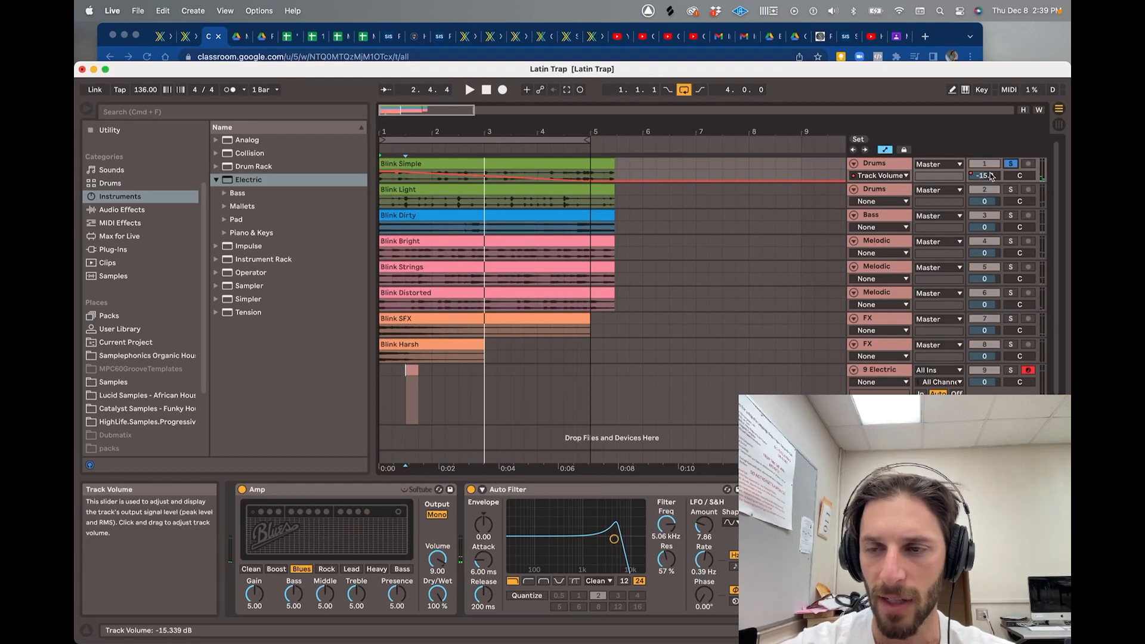
pyautogui.moveTo(992, 178); pyautogui.dragTo(992, 176)
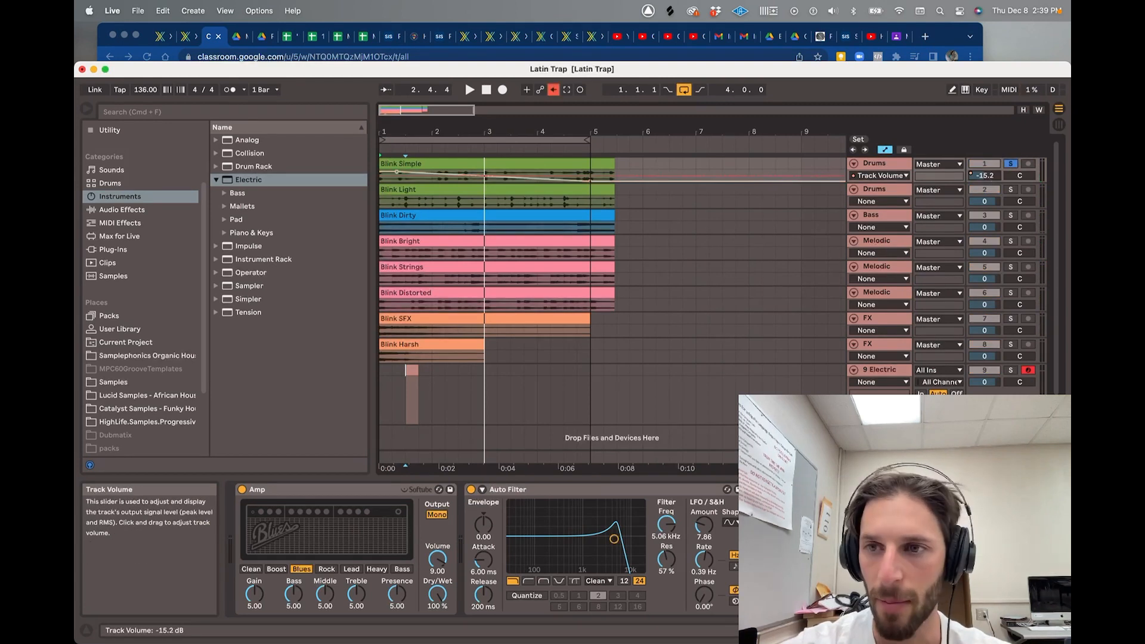
pyautogui.click(906, 176)
pyautogui.click(875, 163)
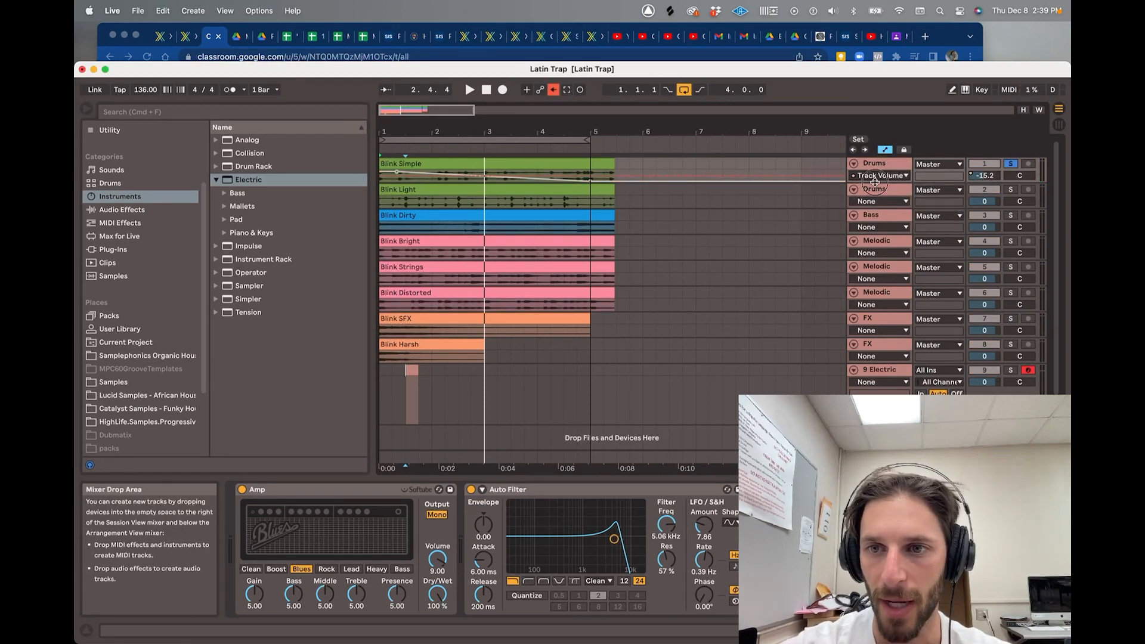
pyautogui.moveTo(875, 186); pyautogui.dragTo(875, 222)
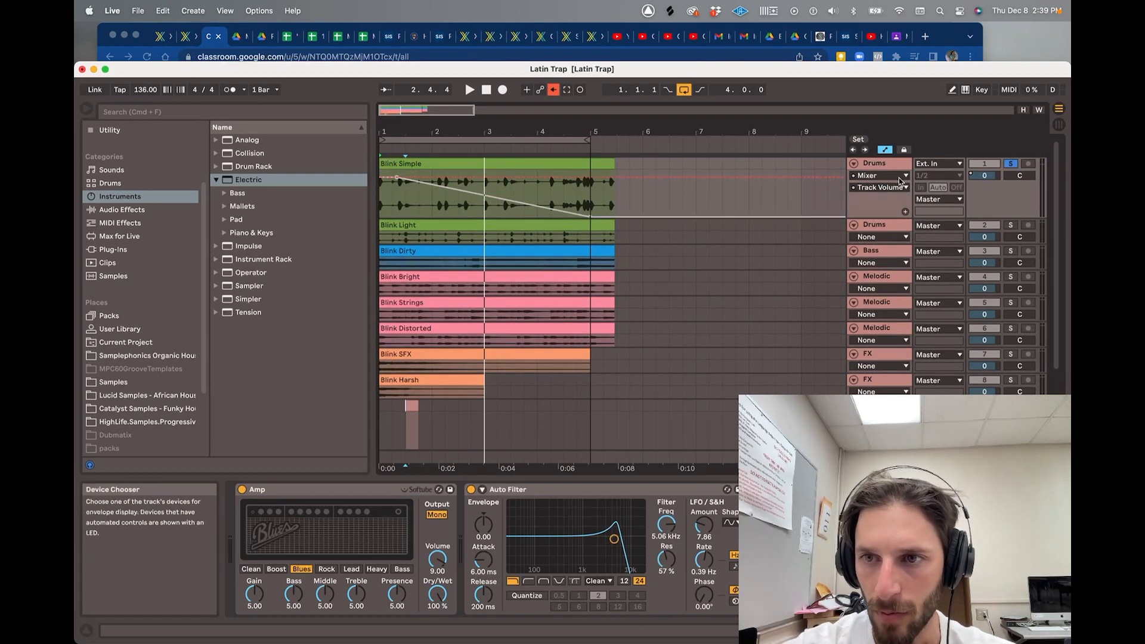
pyautogui.press('super+z')
pyautogui.press('super+z')
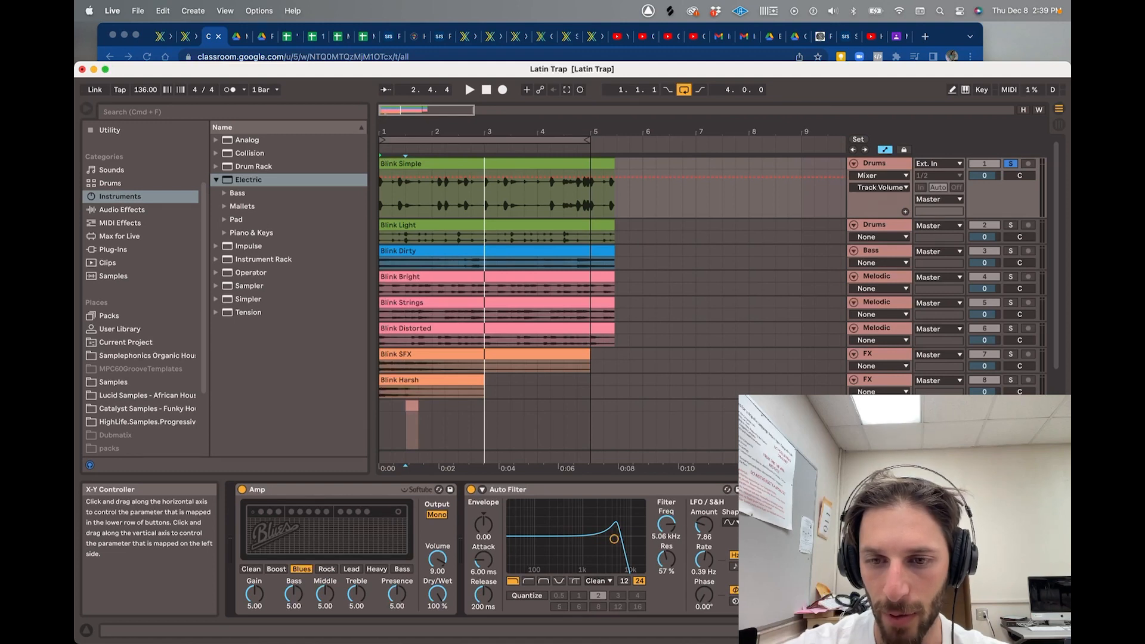
pyautogui.click(859, 600)
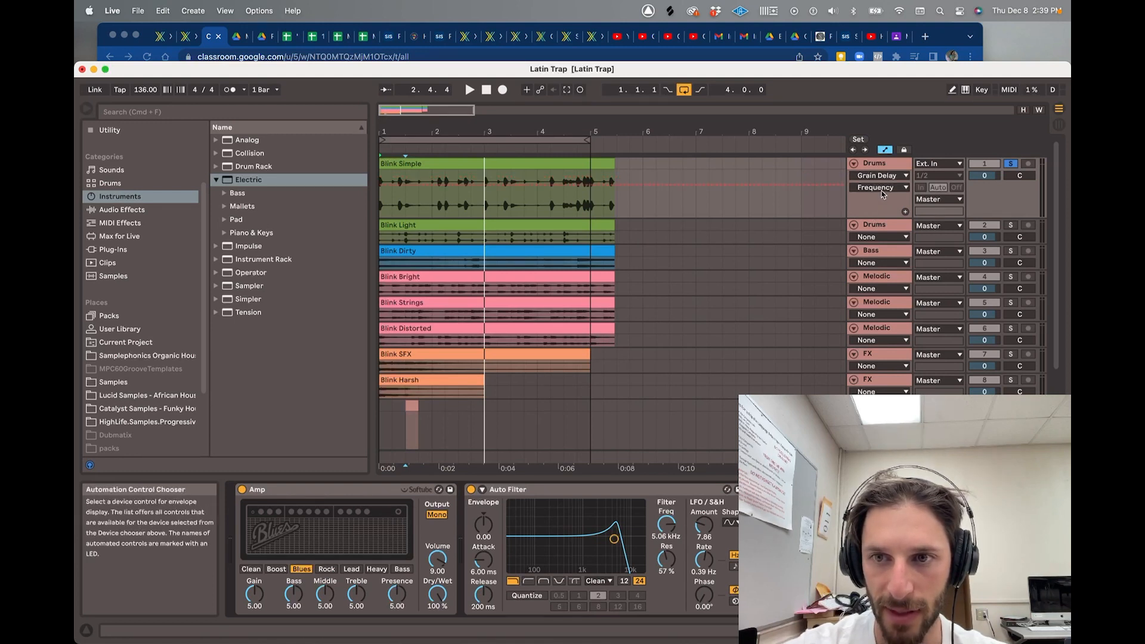
# - Draw a downward Grain Delay Frequency ramp across the Drums clip and play it
pyautogui.click(380, 185)
pyautogui.moveTo(405, 185); pyautogui.dragTo(591, 213)
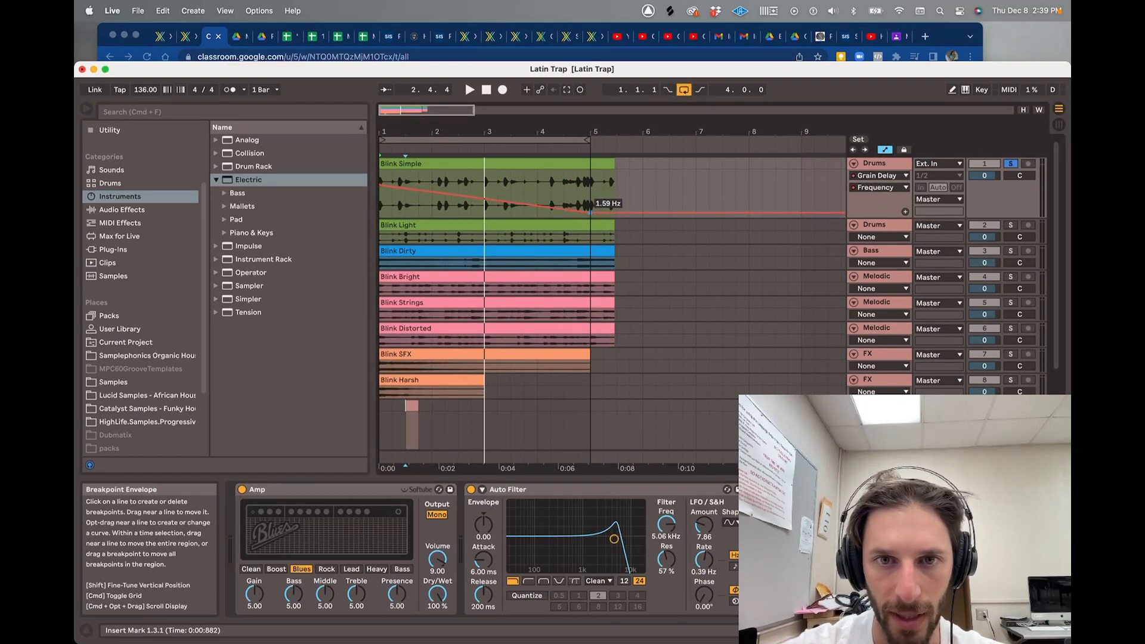
pyautogui.press('space')
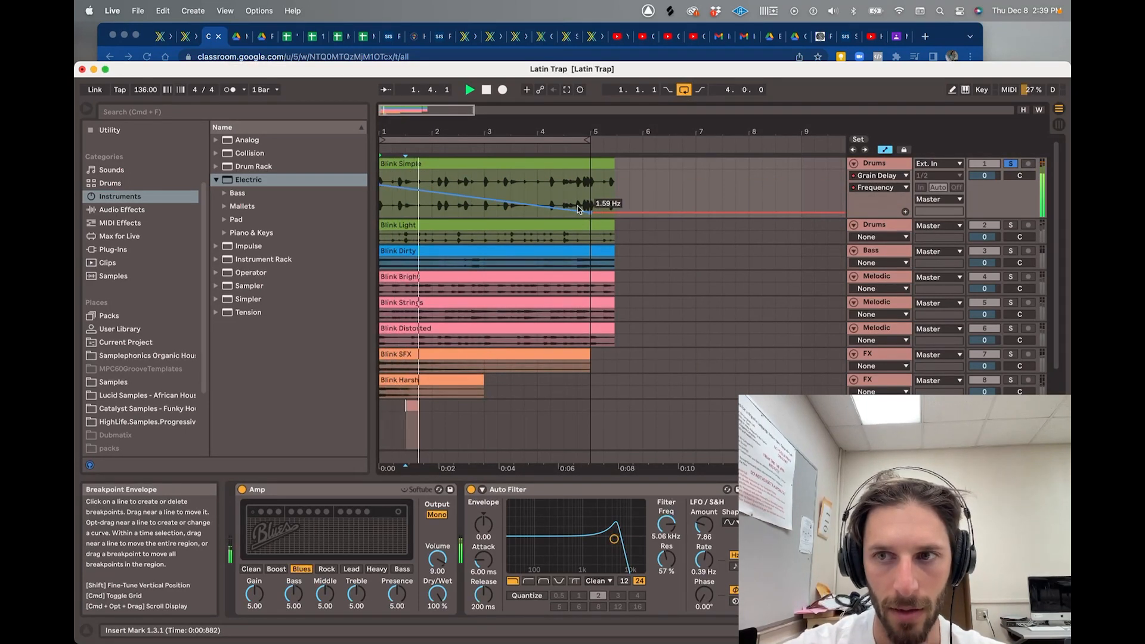
pyautogui.press('space')
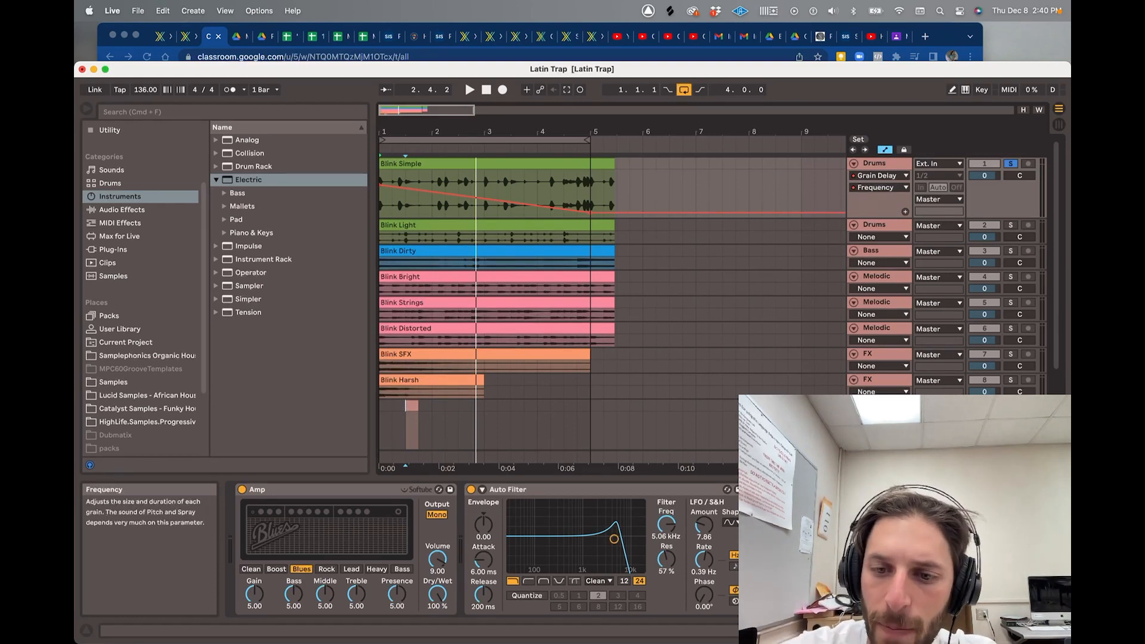
# - Re-enable the Frequency automation after a manual tweak and play the drums again
pyautogui.moveTo(895, 537); pyautogui.dragTo(895, 525)
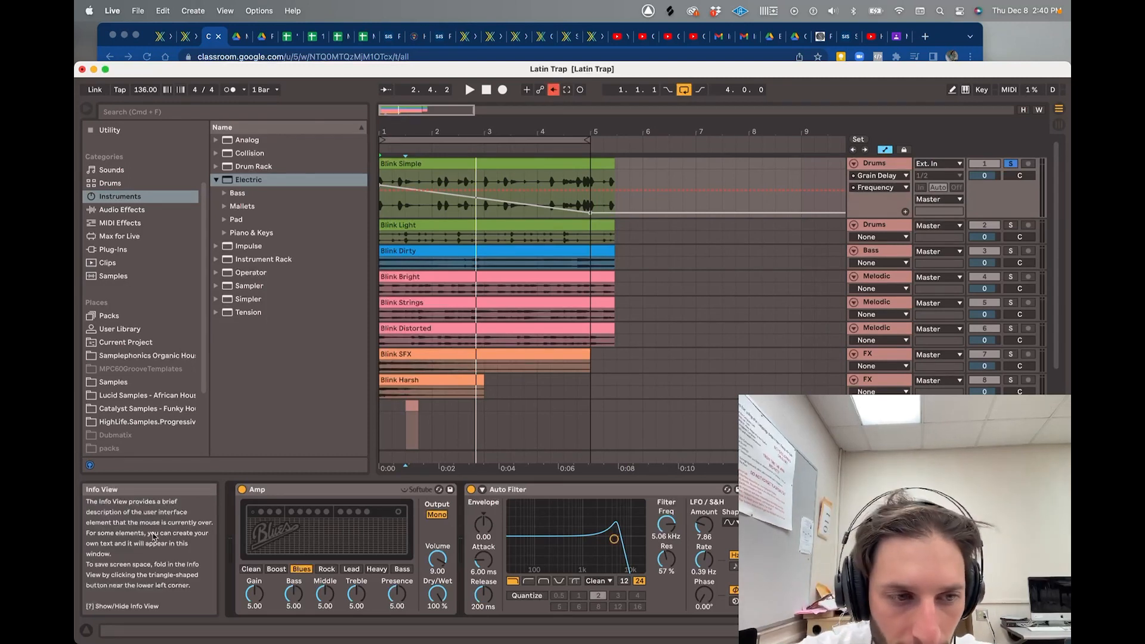
pyautogui.click(554, 89)
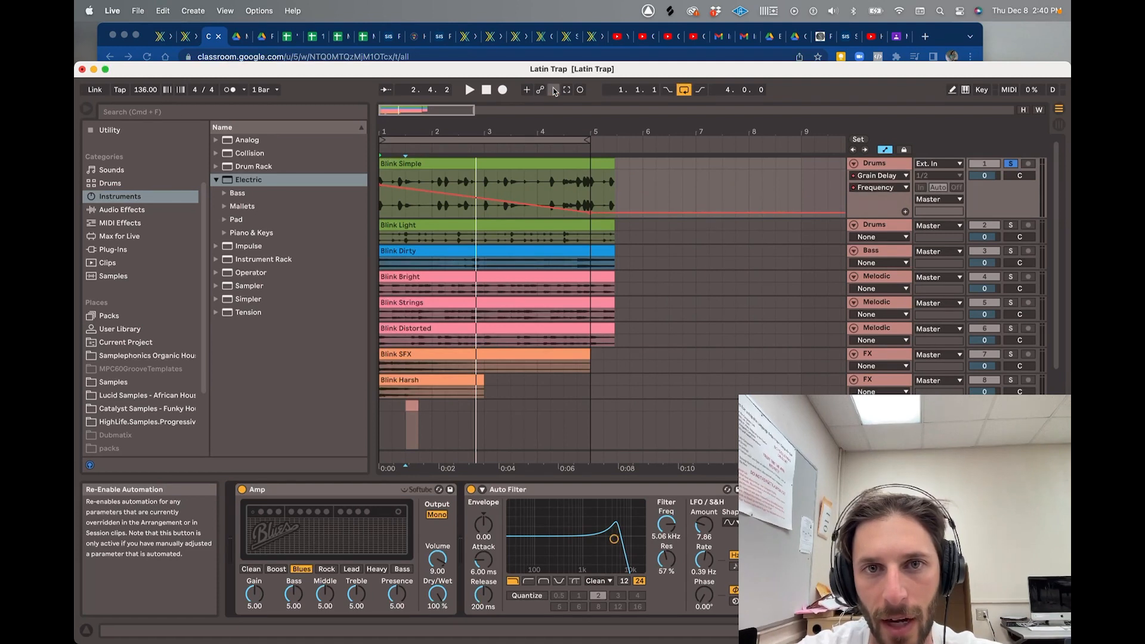
pyautogui.press('space')
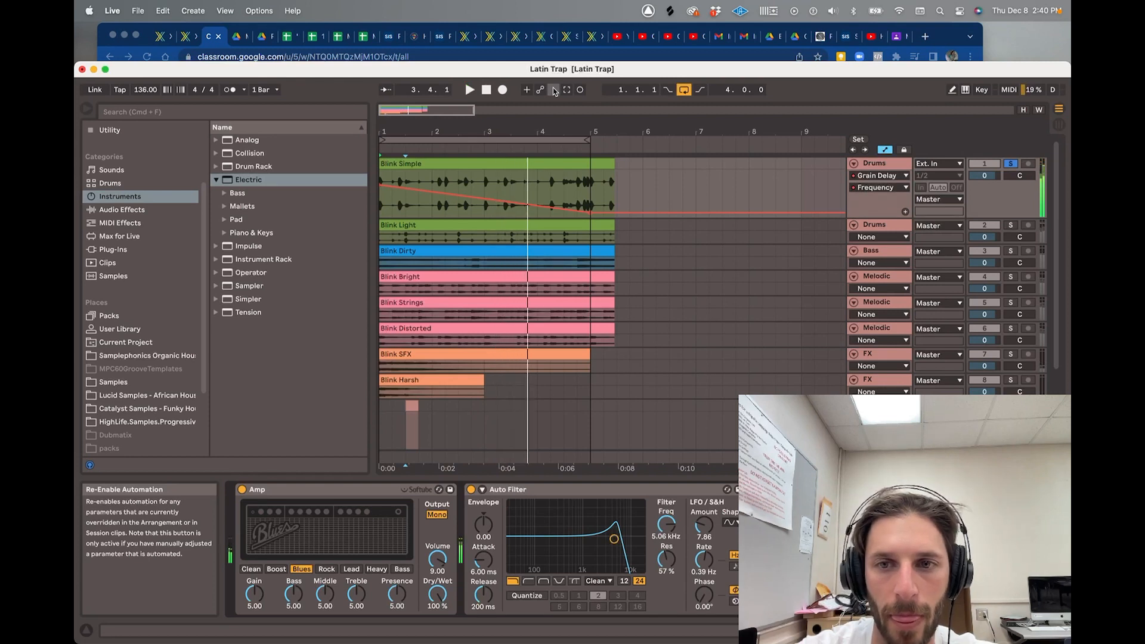
pyautogui.press('space')
# - Solo the second Drums track and briefly play the arrangement
pyautogui.click(1011, 225)
pyautogui.press('space')
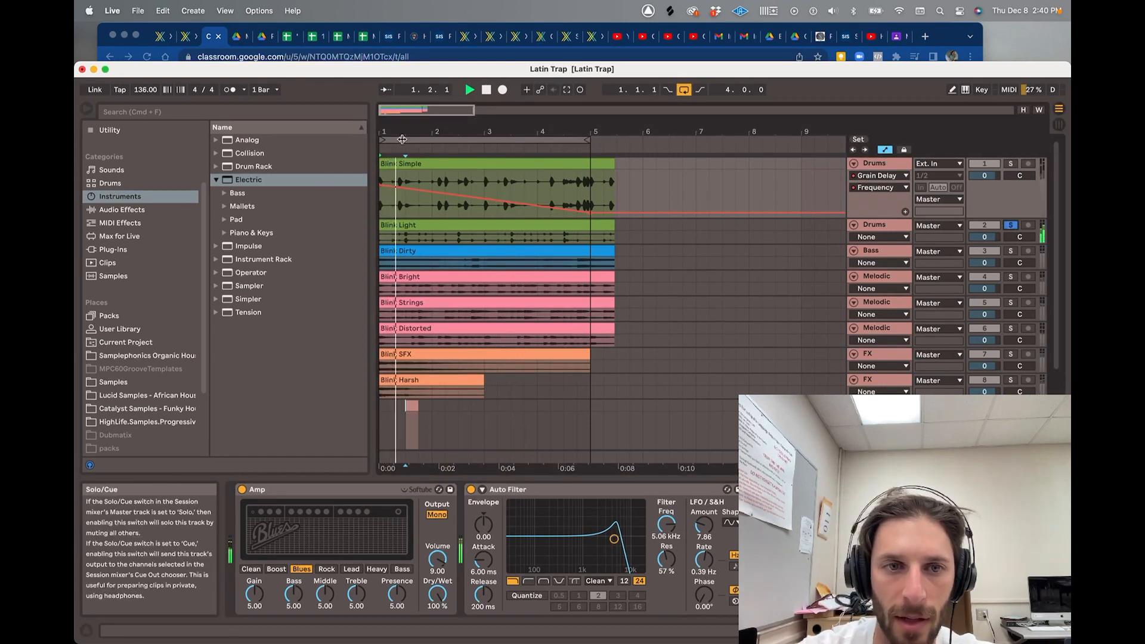
pyautogui.press('space')
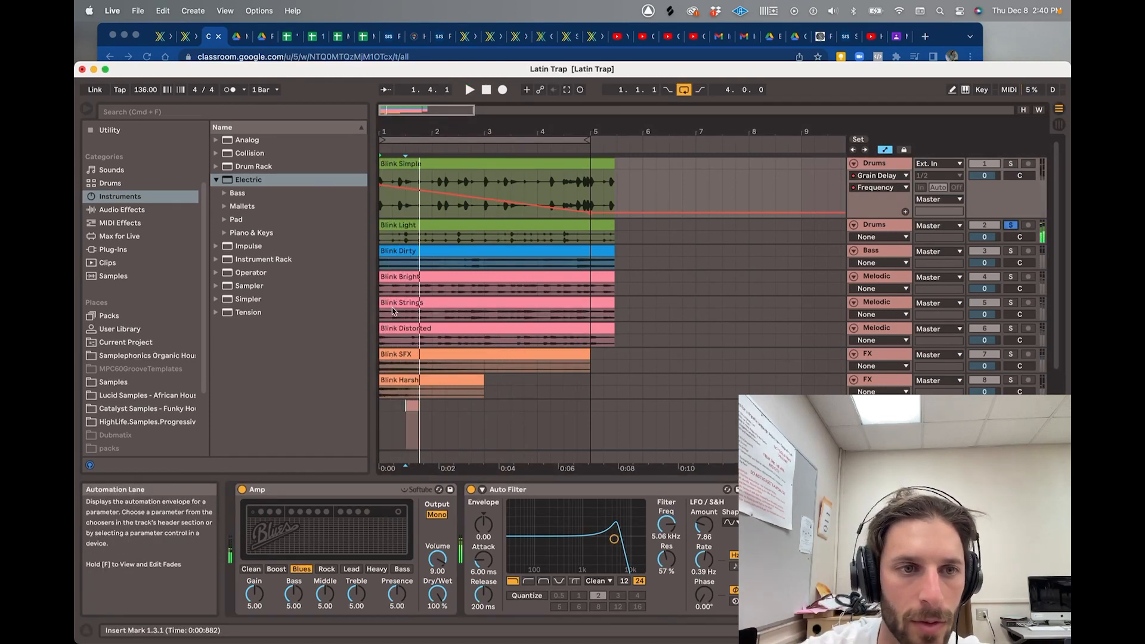
# - Add the Hall preset Ballad Reverb, audition it, then display the second Drums track's device chain
pyautogui.click(144, 212)
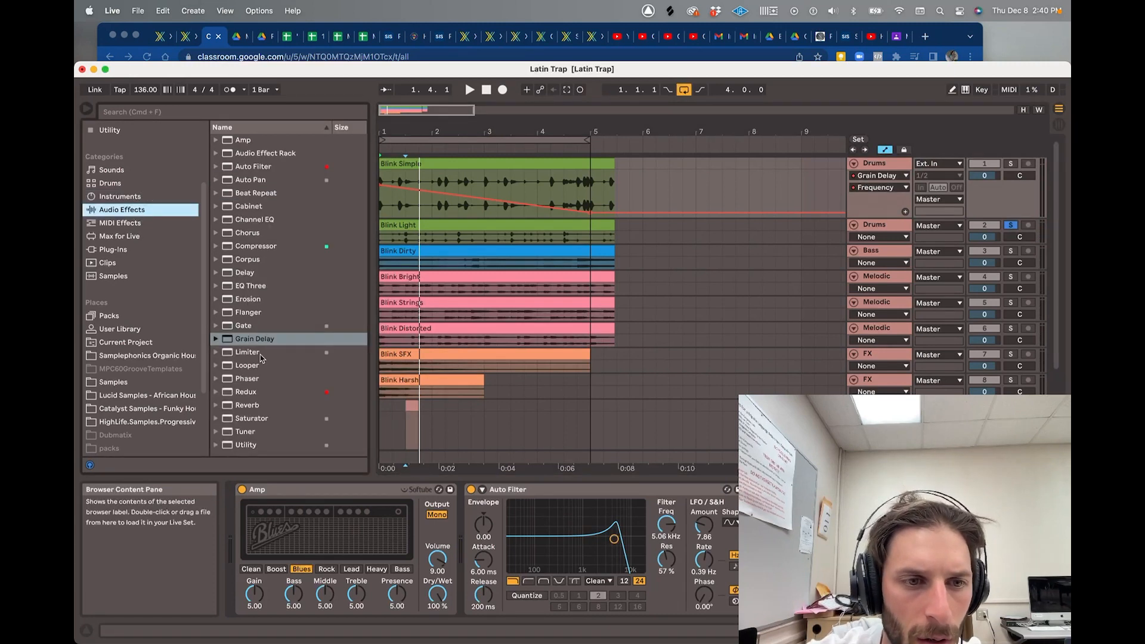
pyautogui.click(220, 407)
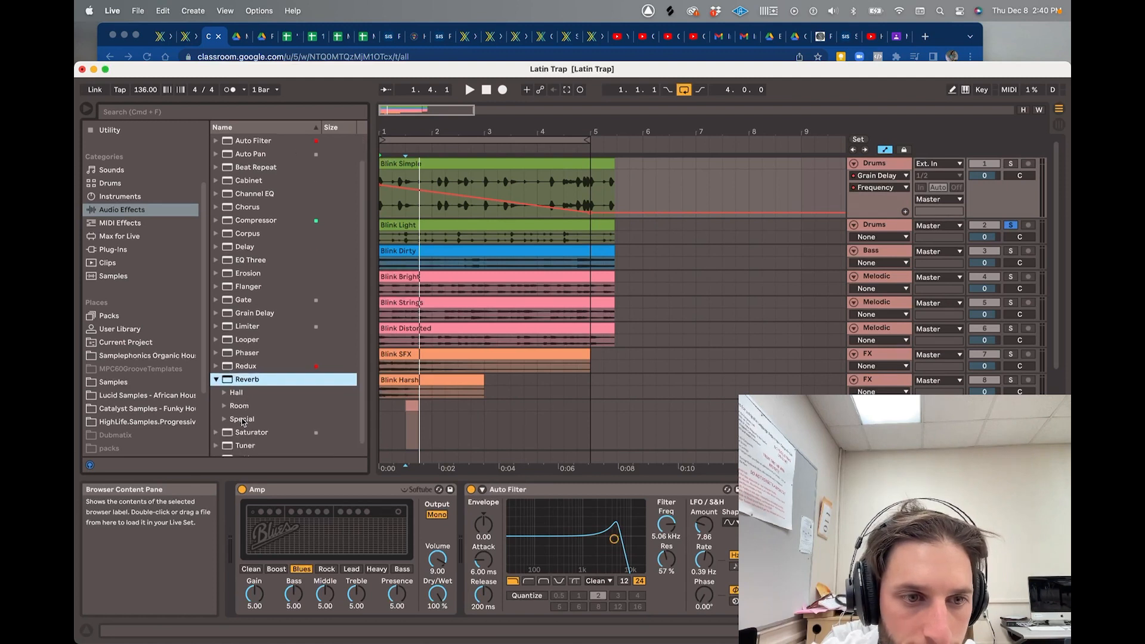
pyautogui.click(248, 388)
pyautogui.doubleClick(282, 400)
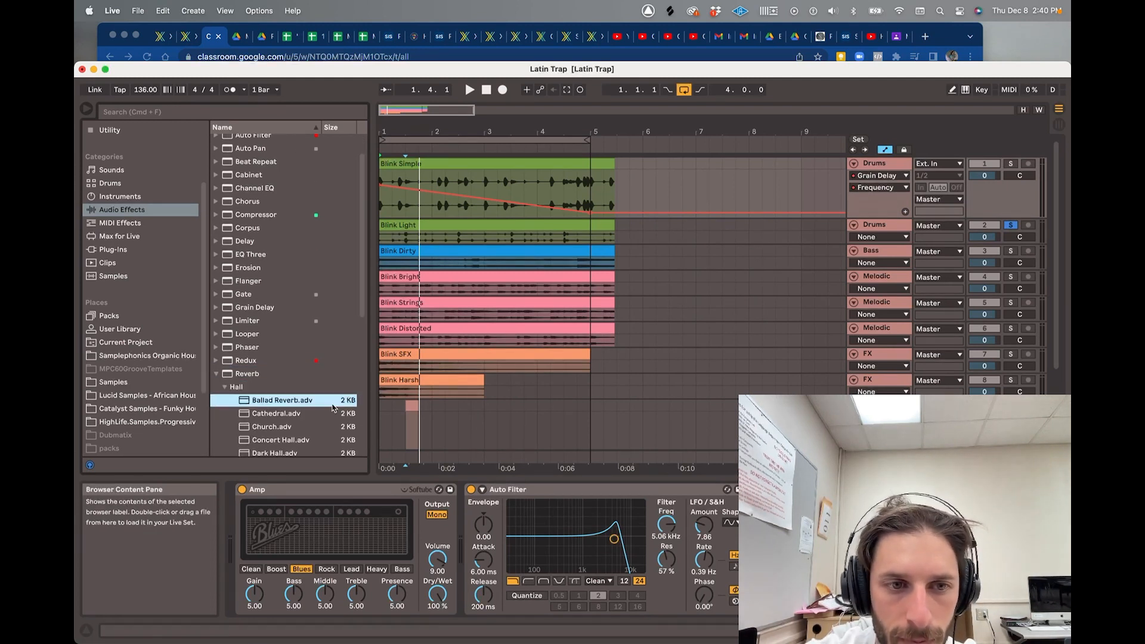
pyautogui.press('space')
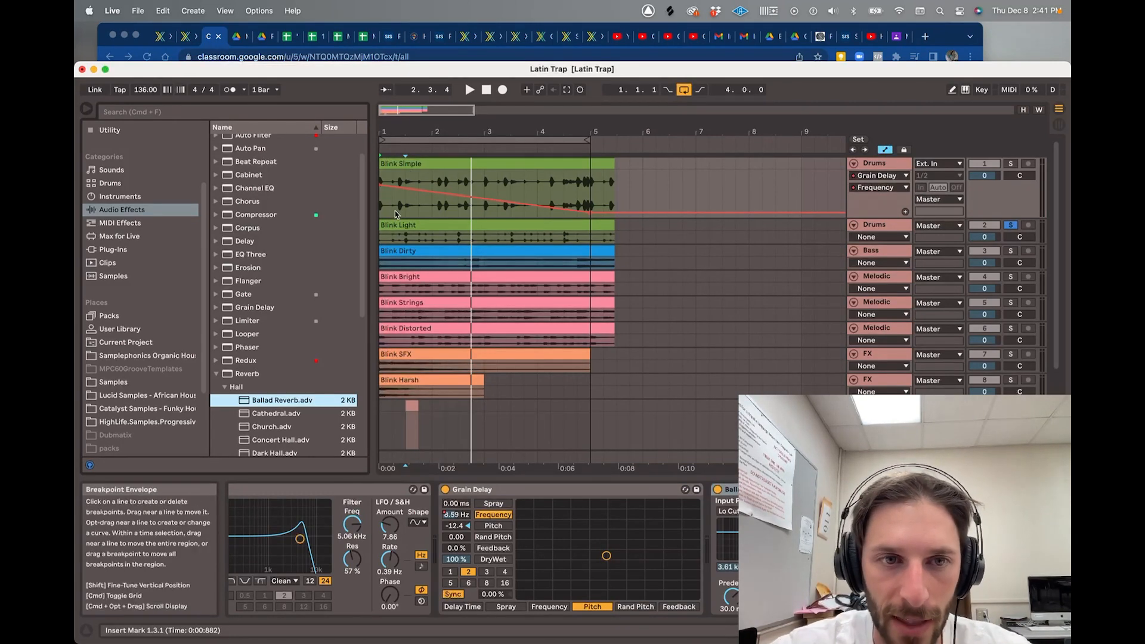
pyautogui.click(898, 232)
pyautogui.press('space')
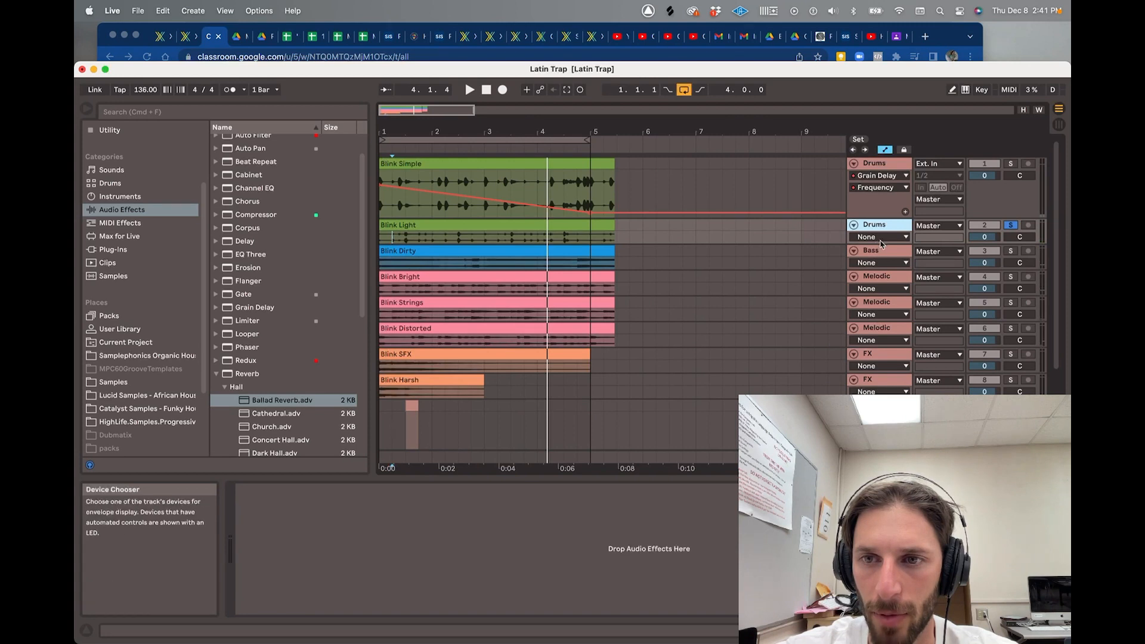
# - Enlarge the second Drums track, load Ballad Reverb, and audition different Dry/Wet amounts
pyautogui.moveTo(882, 244); pyautogui.dragTo(882, 315)
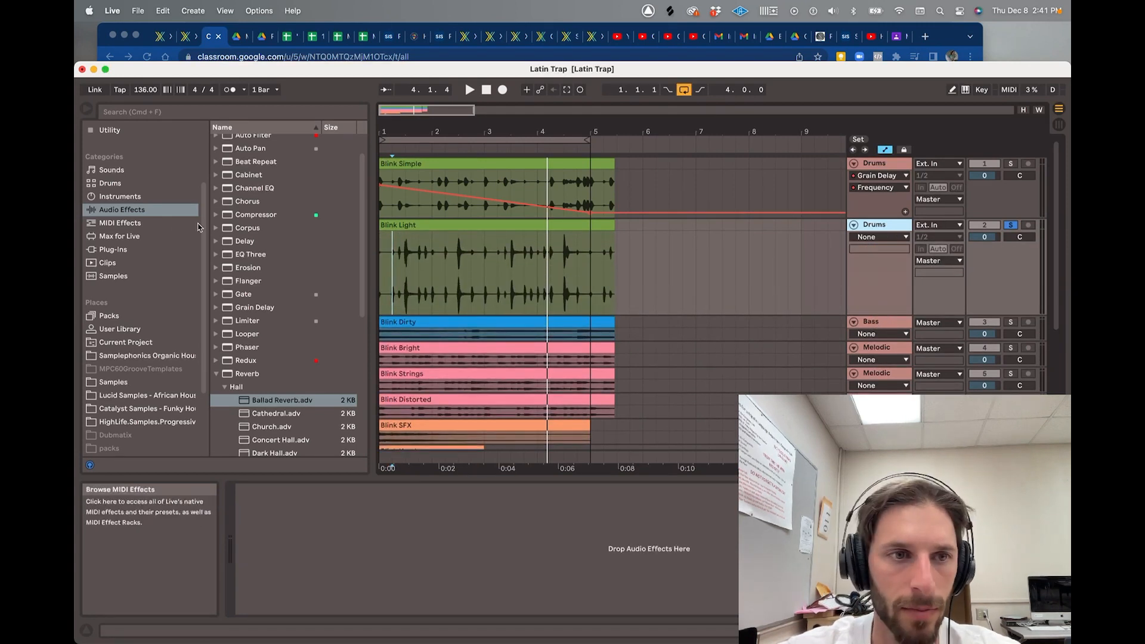
pyautogui.doubleClick(274, 401)
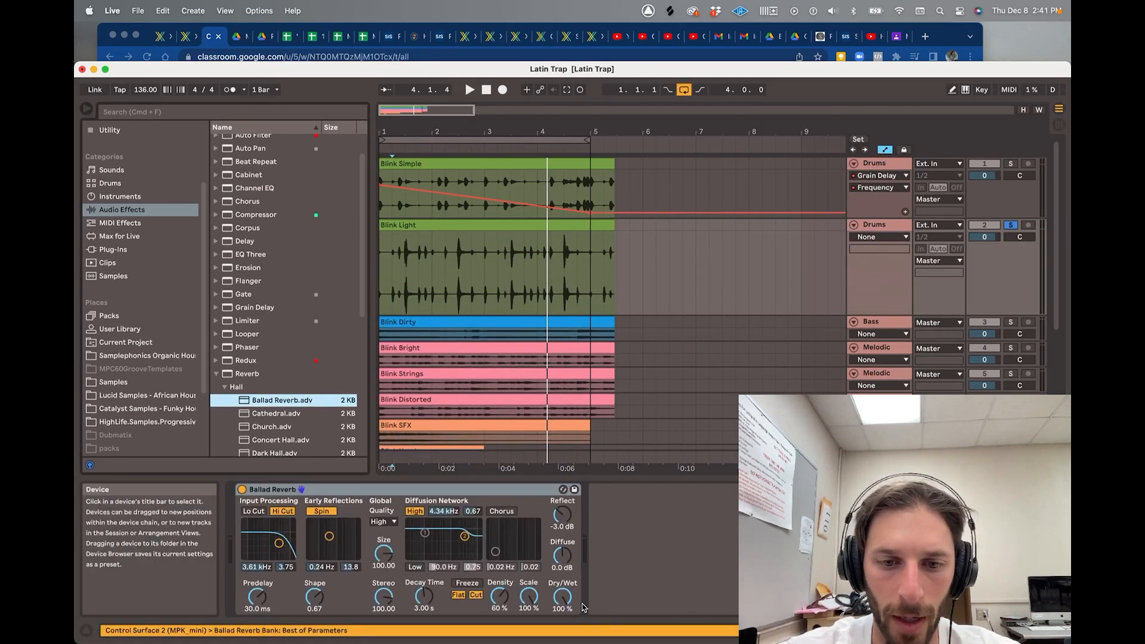
pyautogui.press('space')
pyautogui.moveTo(562, 597); pyautogui.dragTo(562, 632)
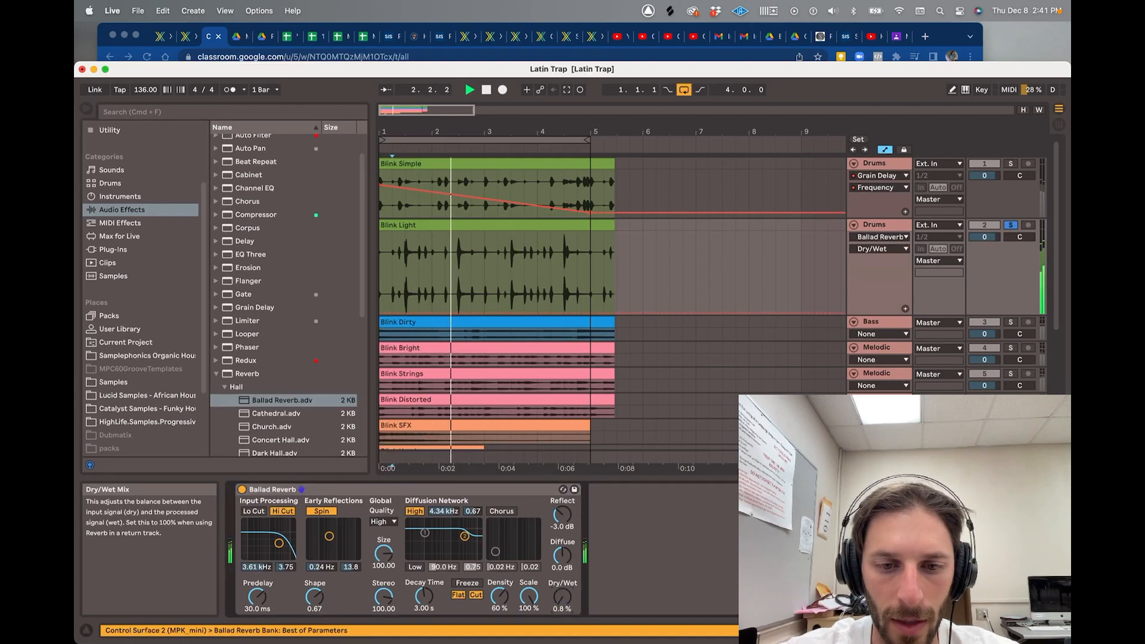
pyautogui.press('space')
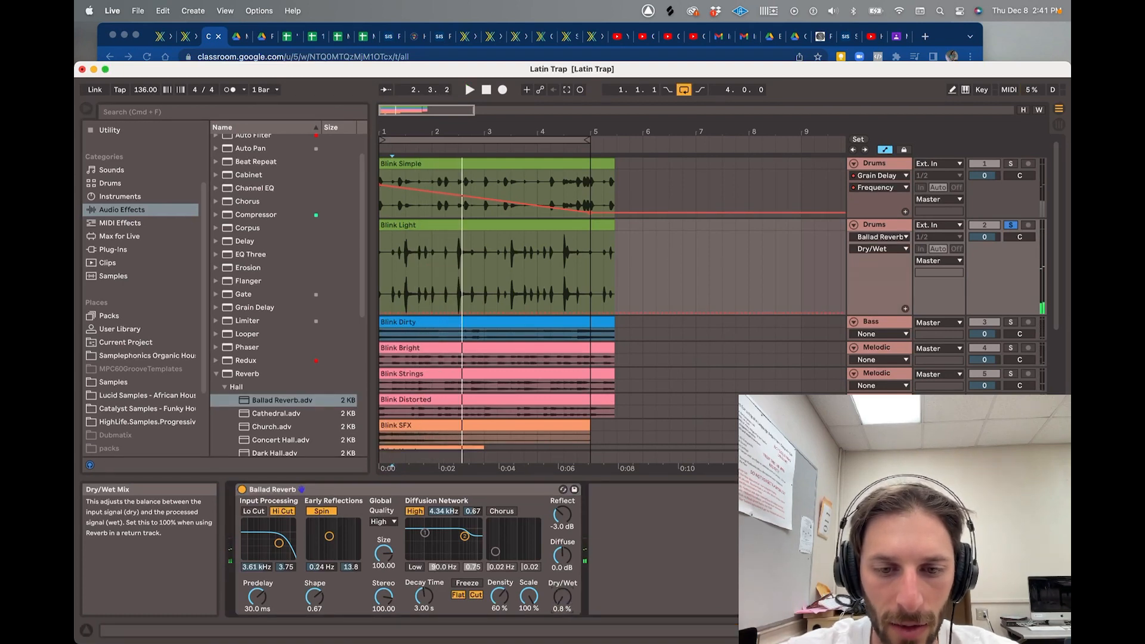
pyautogui.moveTo(562, 598); pyautogui.dragTo(562, 555)
pyautogui.press('space')
pyautogui.press('space')
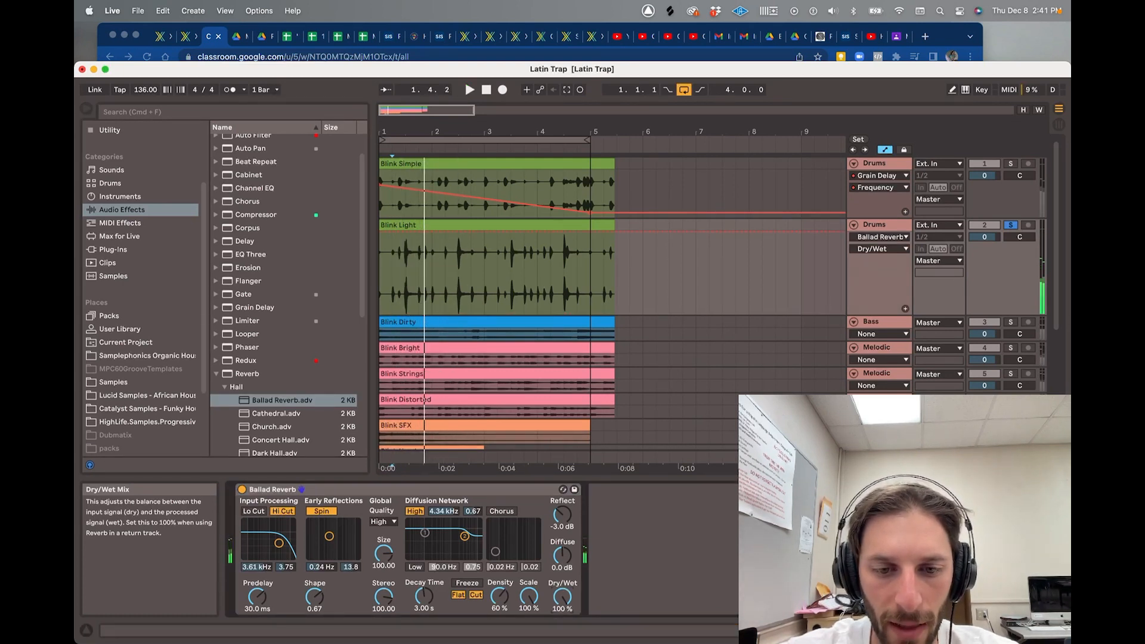
pyautogui.moveTo(562, 597); pyautogui.dragTo(563, 616)
pyautogui.press('space')
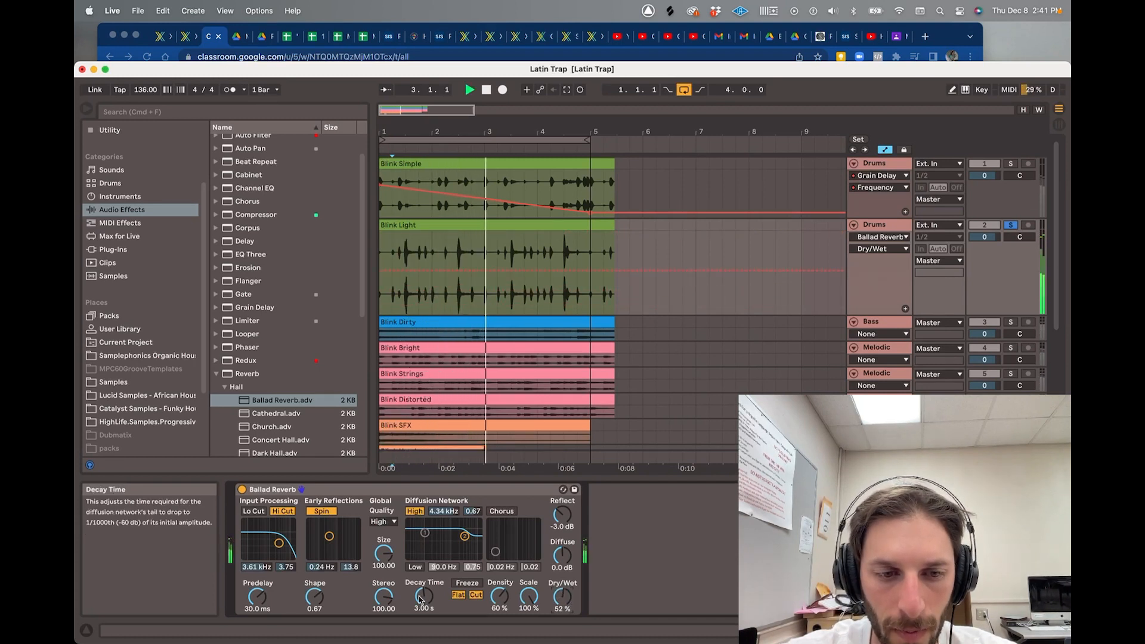
# - Set the reverb Dry/Wet to 36% and Decay Time to 4.55 s during playback
pyautogui.moveTo(423, 599); pyautogui.dragTo(423, 573)
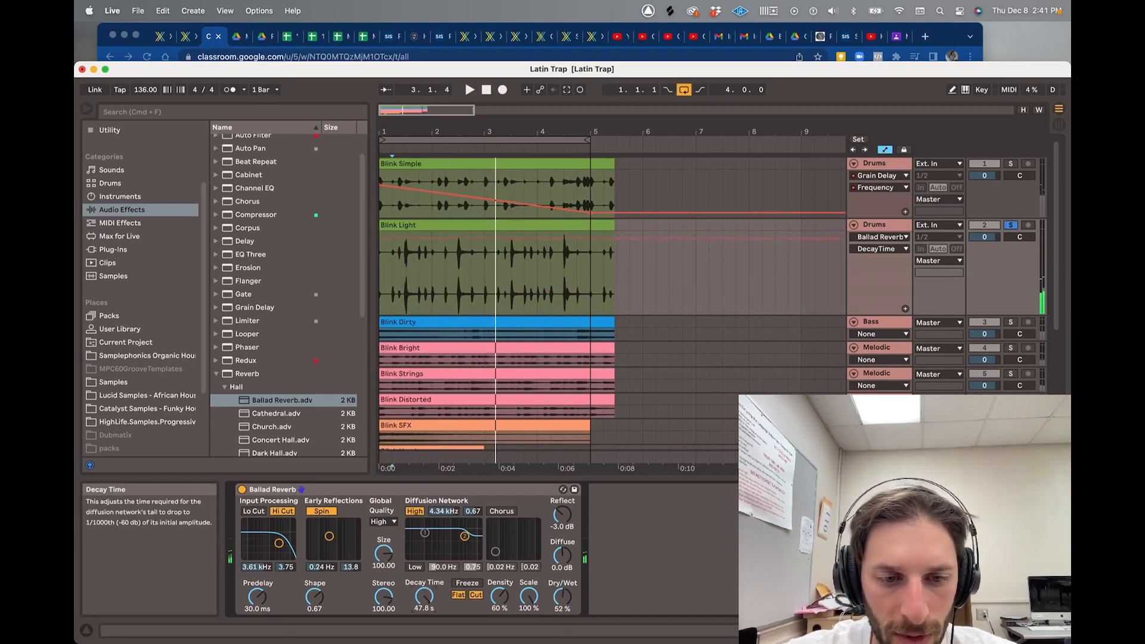
pyautogui.press('space')
pyautogui.moveTo(560, 599)
pyautogui.mouseDown()
pyautogui.moveTo(561, 573)
pyautogui.moveTo(560, 627)
pyautogui.moveTo(560, 608)
pyautogui.mouseUp()
pyautogui.click(420, 598)
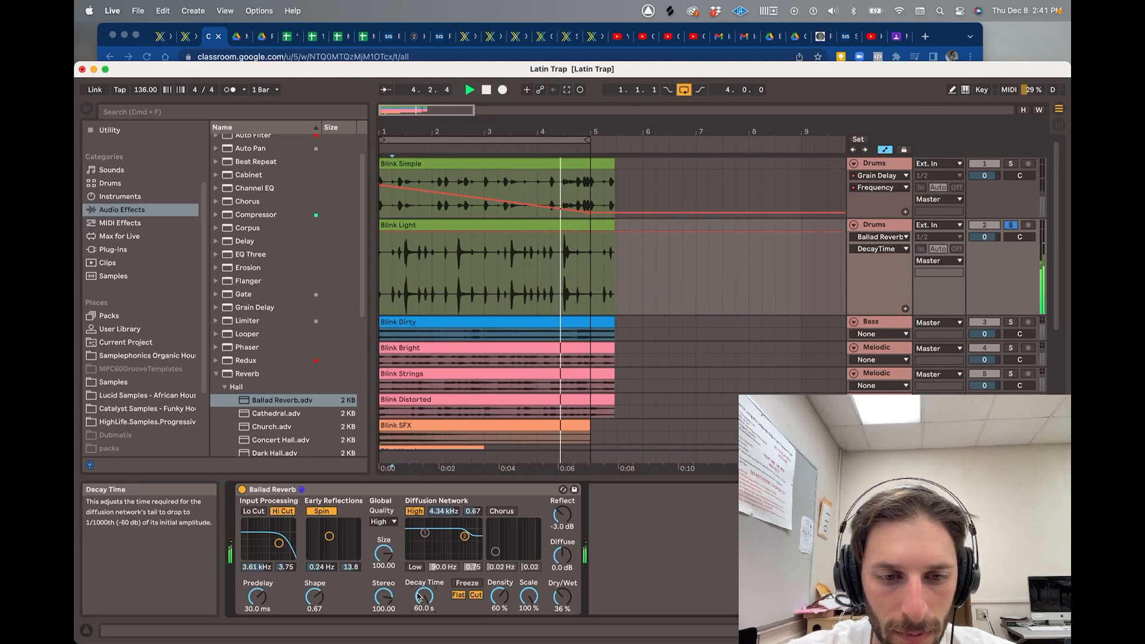
pyautogui.moveTo(424, 597); pyautogui.dragTo(423, 631)
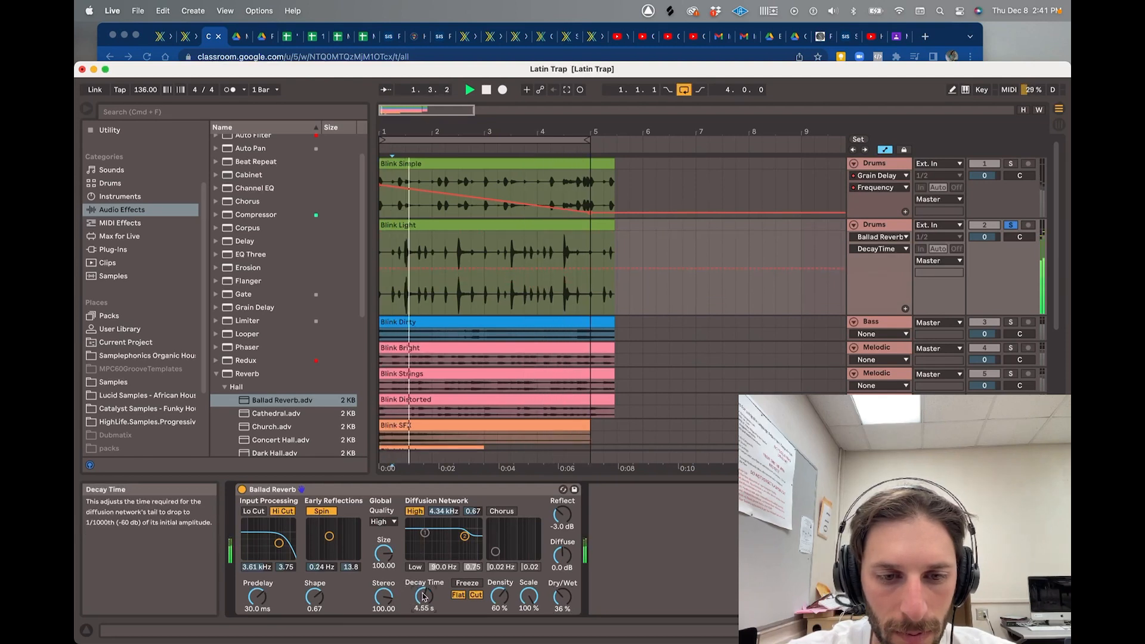
pyautogui.press('space')
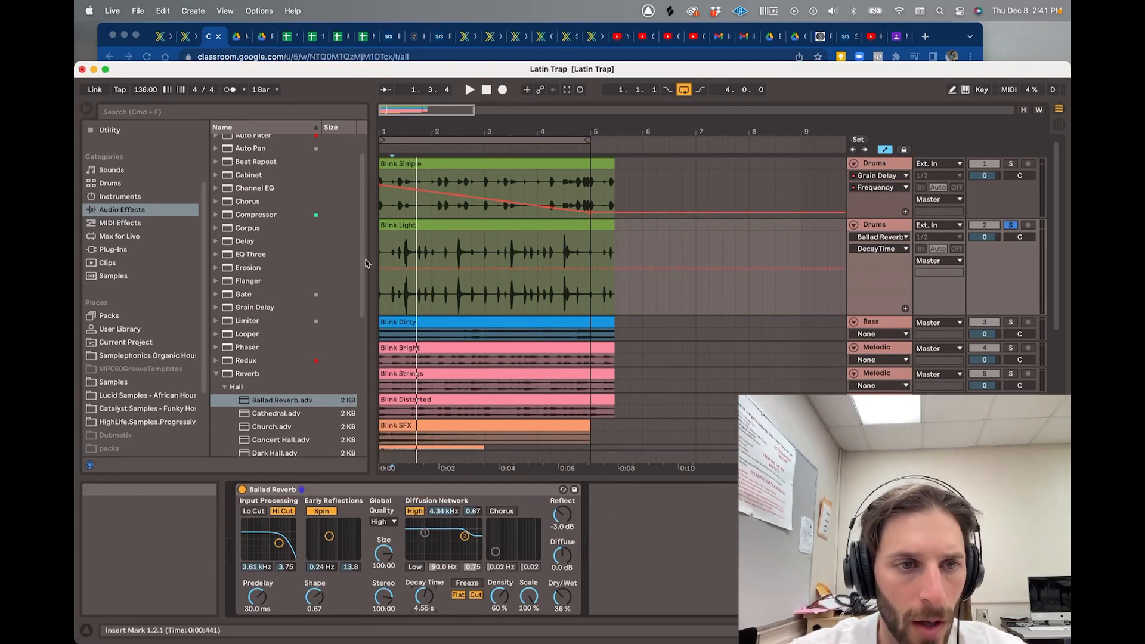
# - Unsolo the second Drums track and switch the audio export file type from AIFF to WAV
pyautogui.click(217, 374)
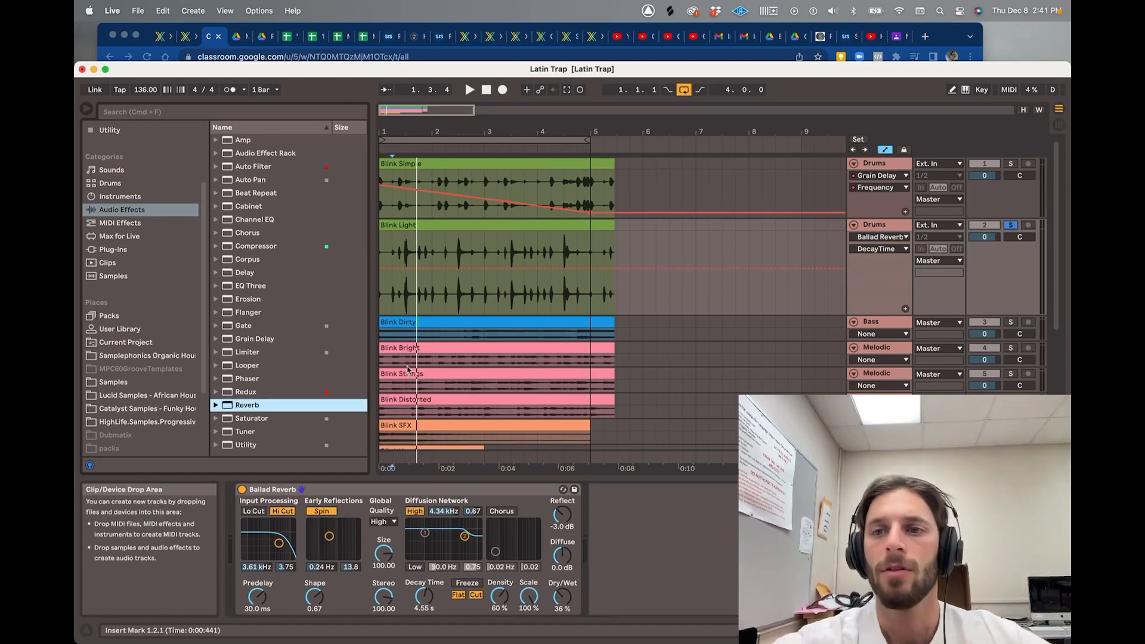
pyautogui.click(1012, 226)
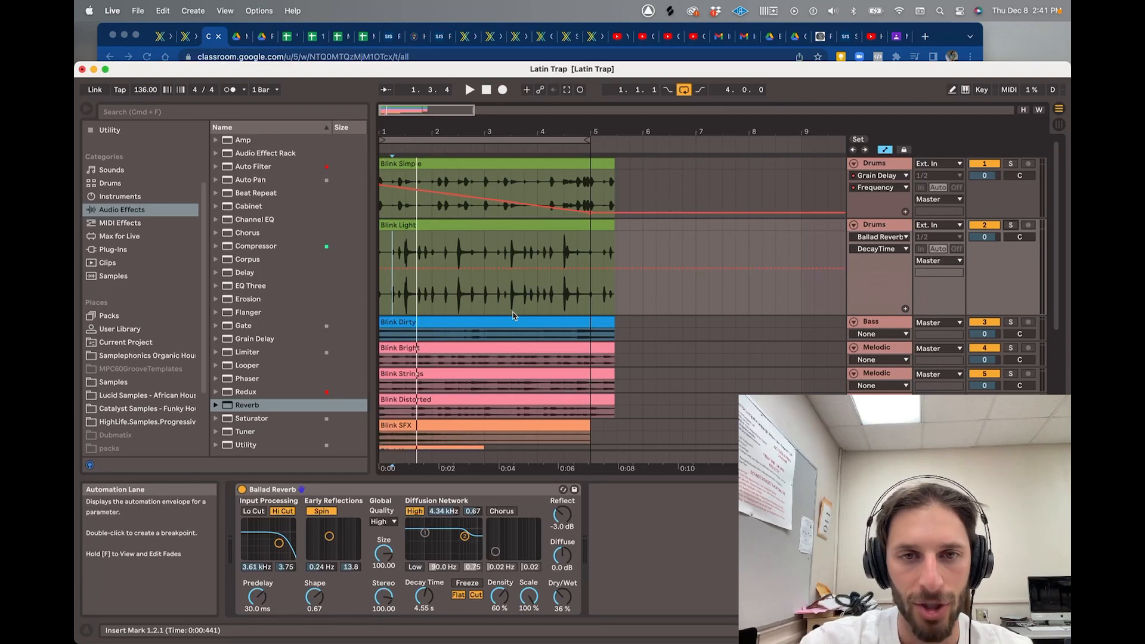
pyautogui.press('super+shift+r')
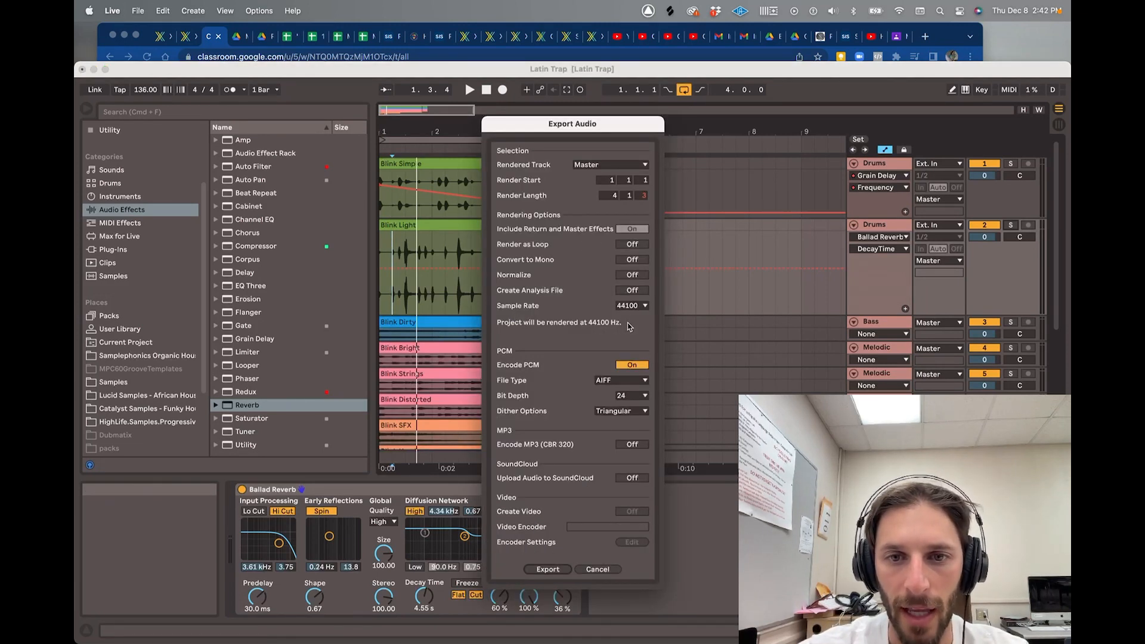
pyautogui.click(626, 380)
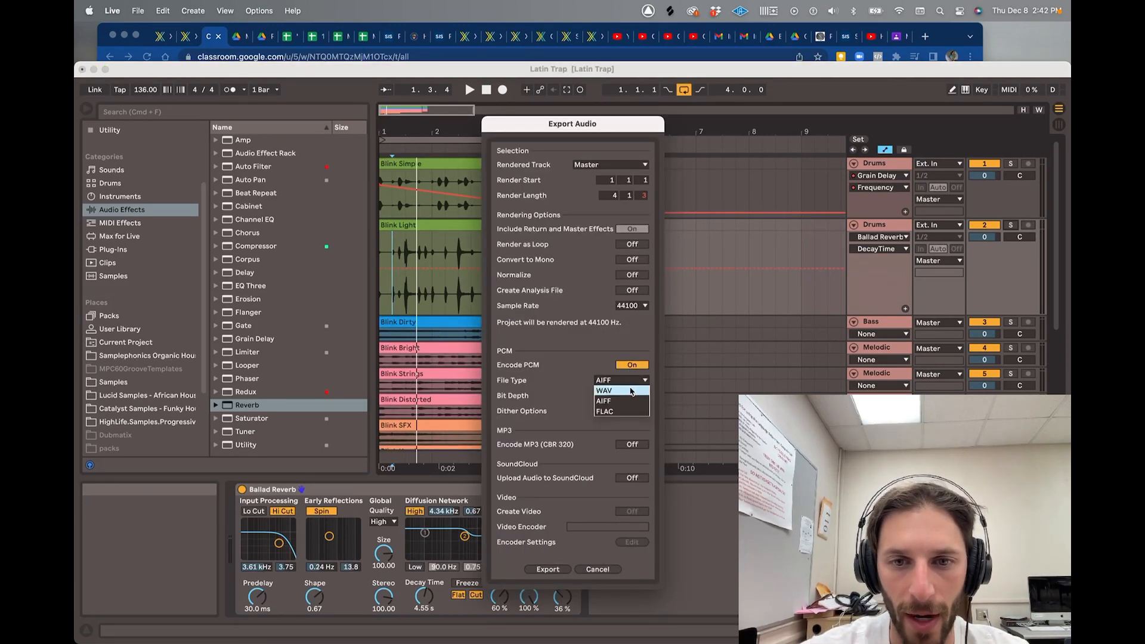
pyautogui.click(631, 389)
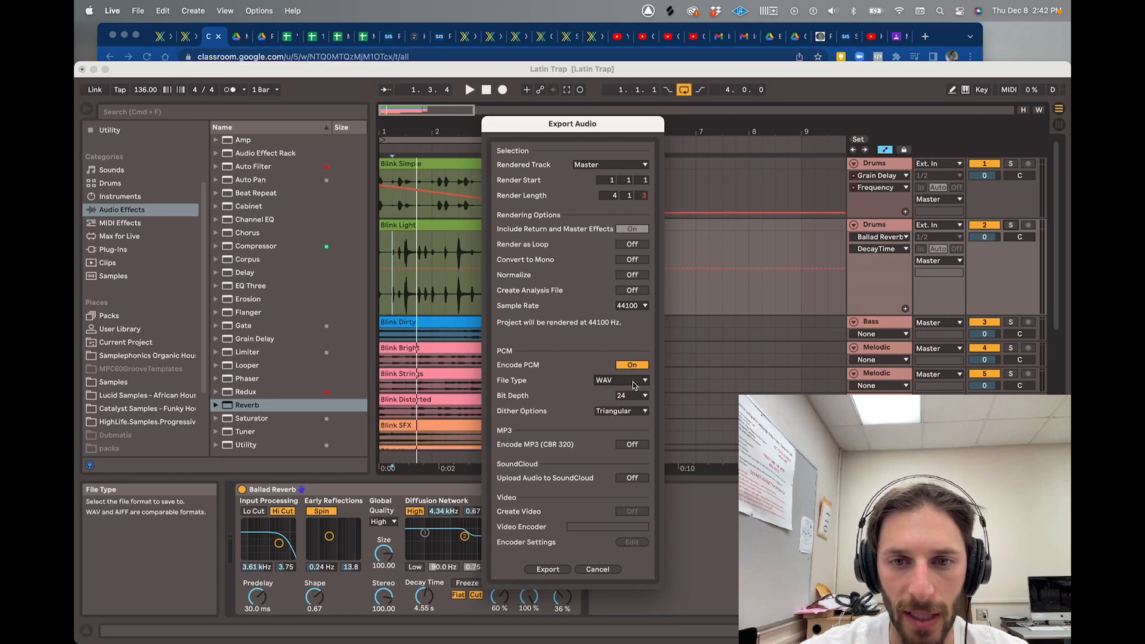
# - Keep WAV as the export type and cancel the export settings without exporting
pyautogui.click(633, 385)
pyautogui.click(631, 383)
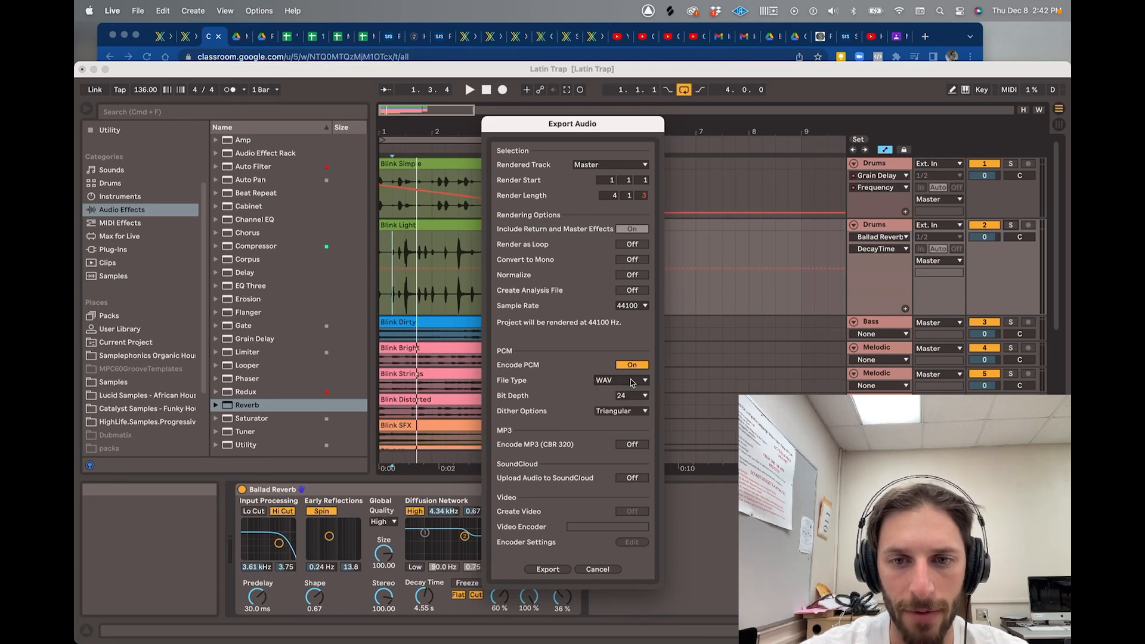
pyautogui.click(598, 570)
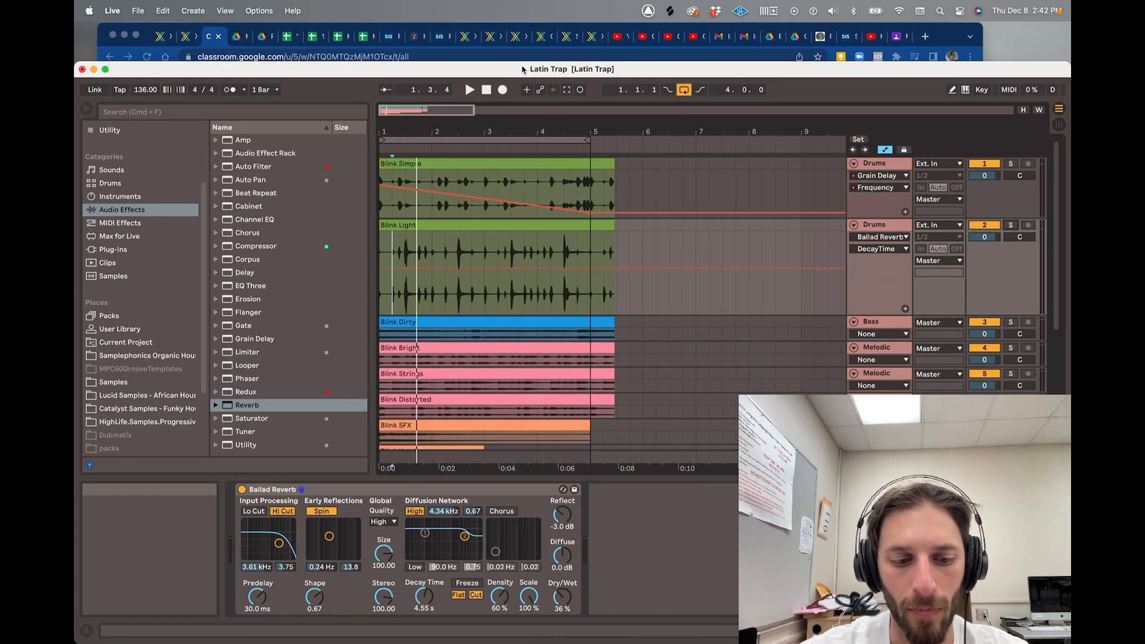
# - Save a new copy named 'Latin Trap effects.als' by appending 'effects' to the set name
pyautogui.press('super+shift+s')
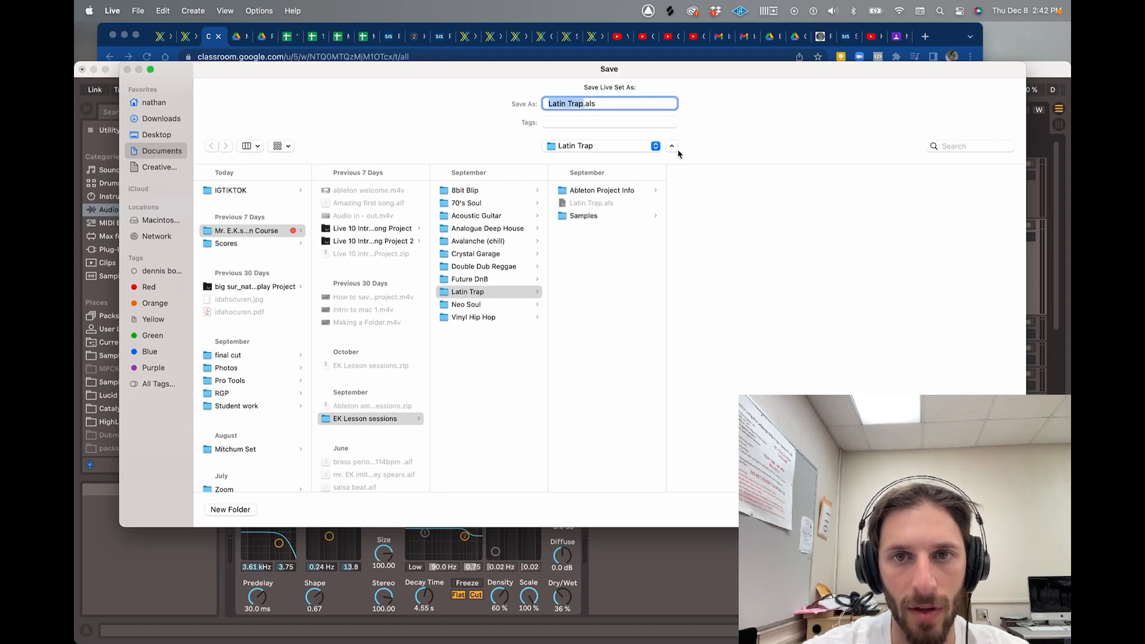
pyautogui.click(583, 104)
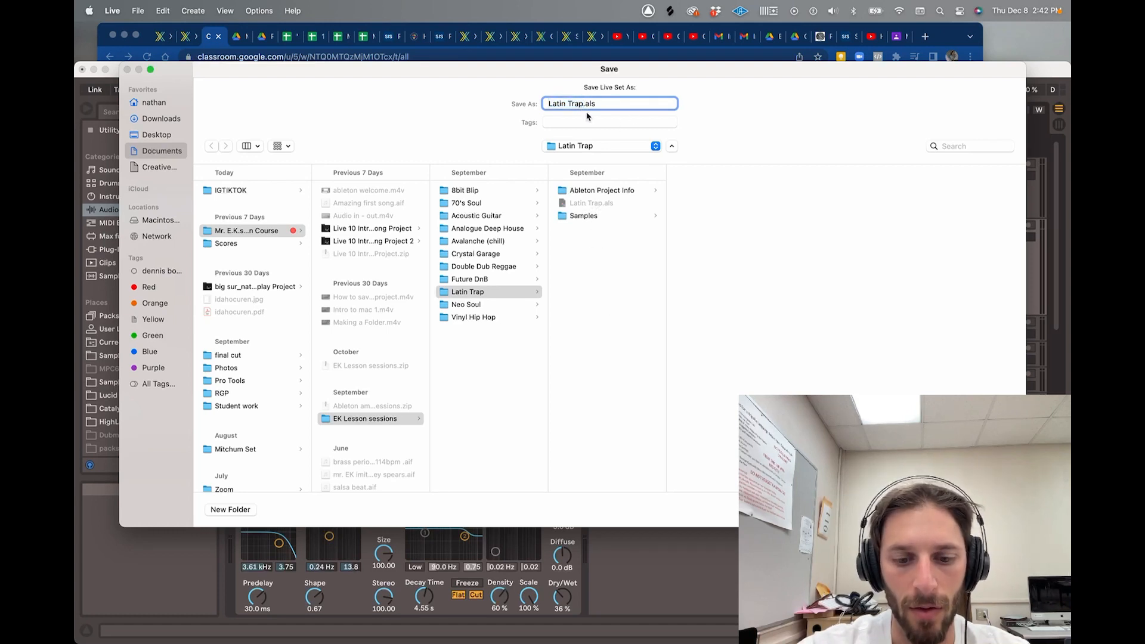
pyautogui.write('effec')
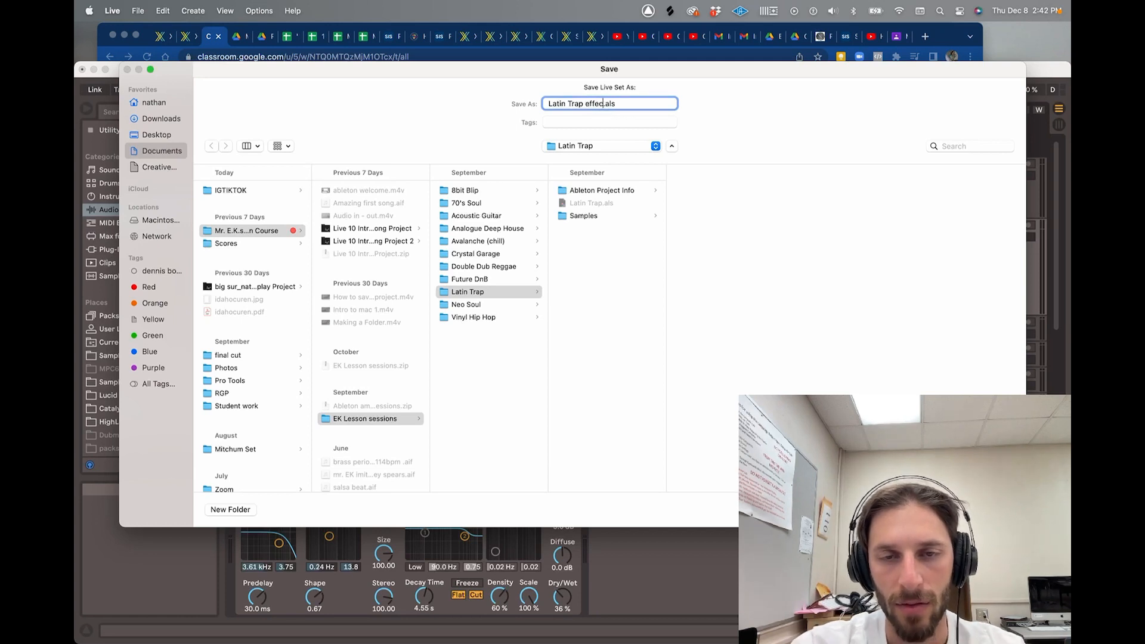
pyautogui.write('ts')
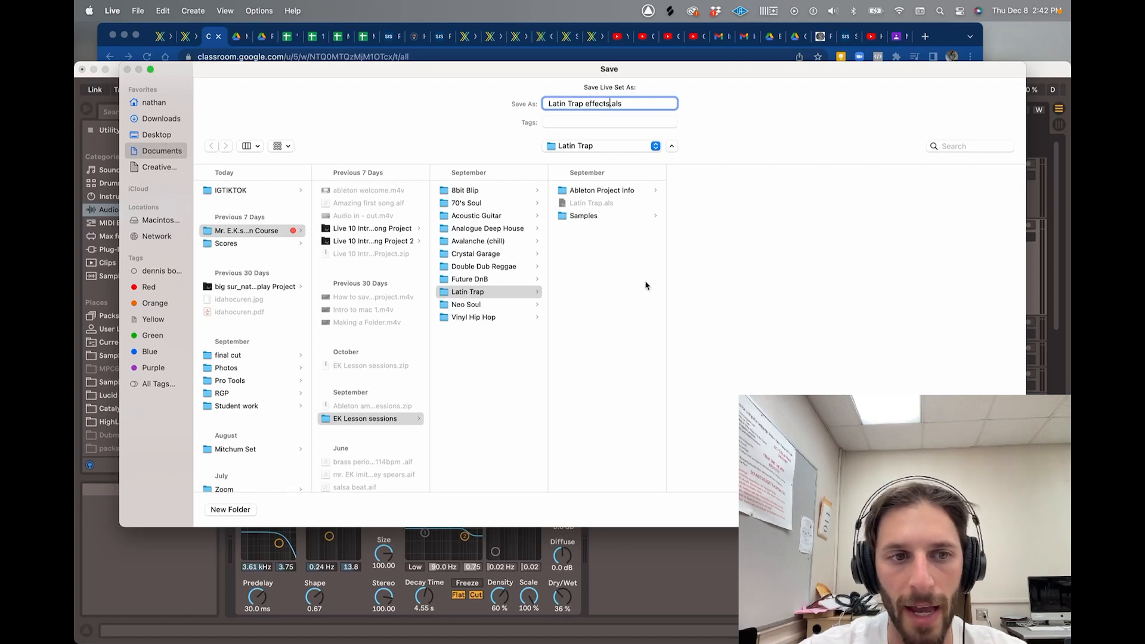
pyautogui.click(949, 510)
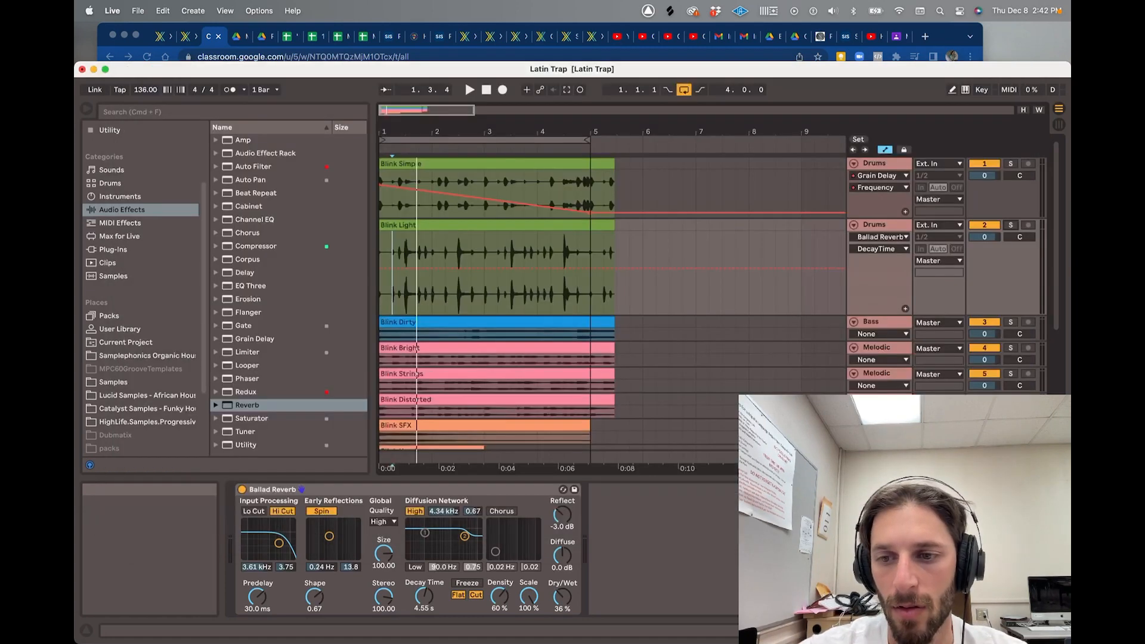